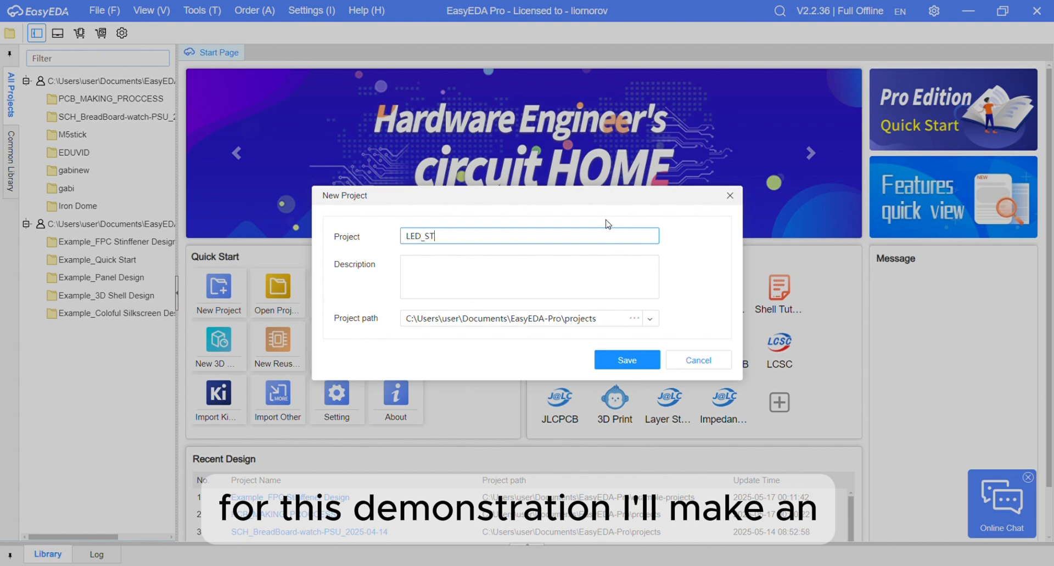
Save the new project as LED_STRIP and open page P1 of its Schematic1
left_click(632, 365)
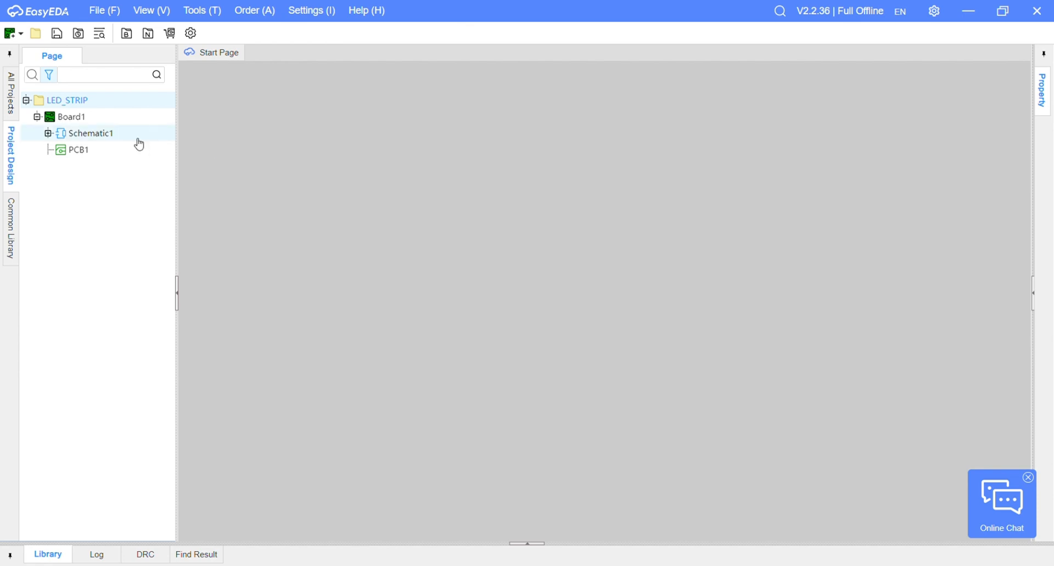
double_click(108, 139)
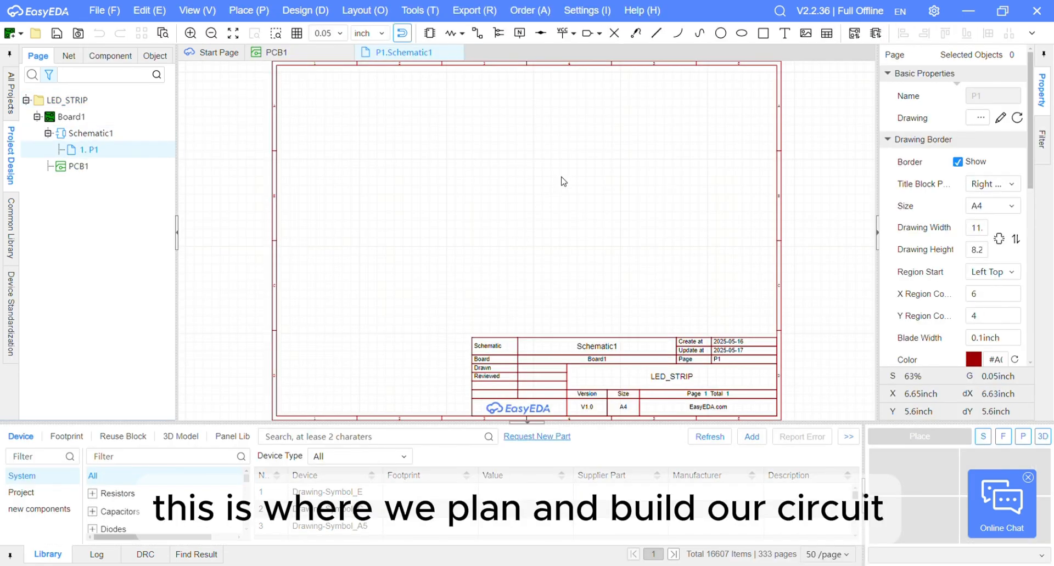
scroll(563, 182, "up", 2)
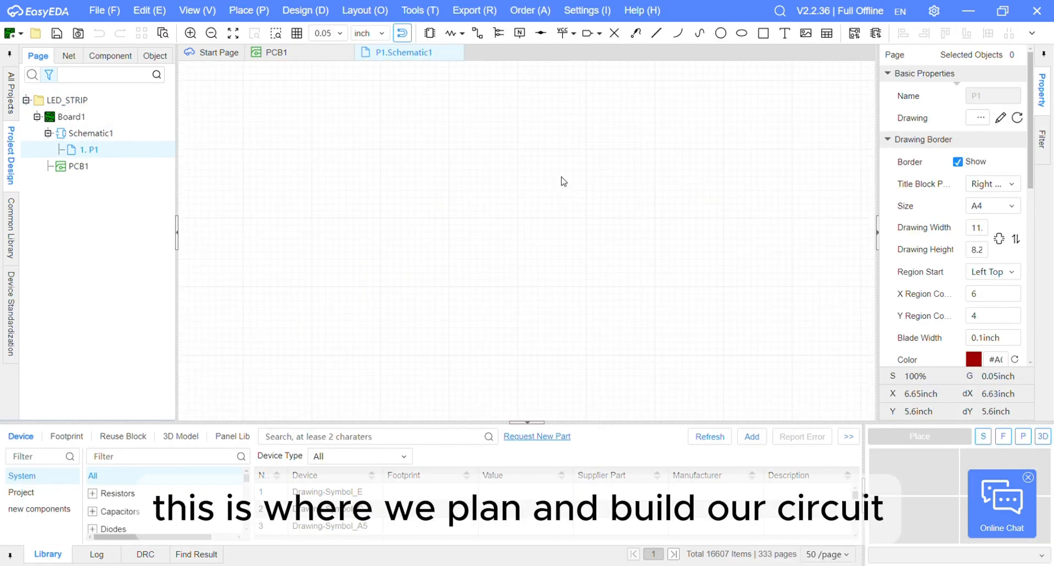
Find the female header among the common library's PCB connectors and choose its HDR-F_2.54_1x4P variant
left_click(13, 231)
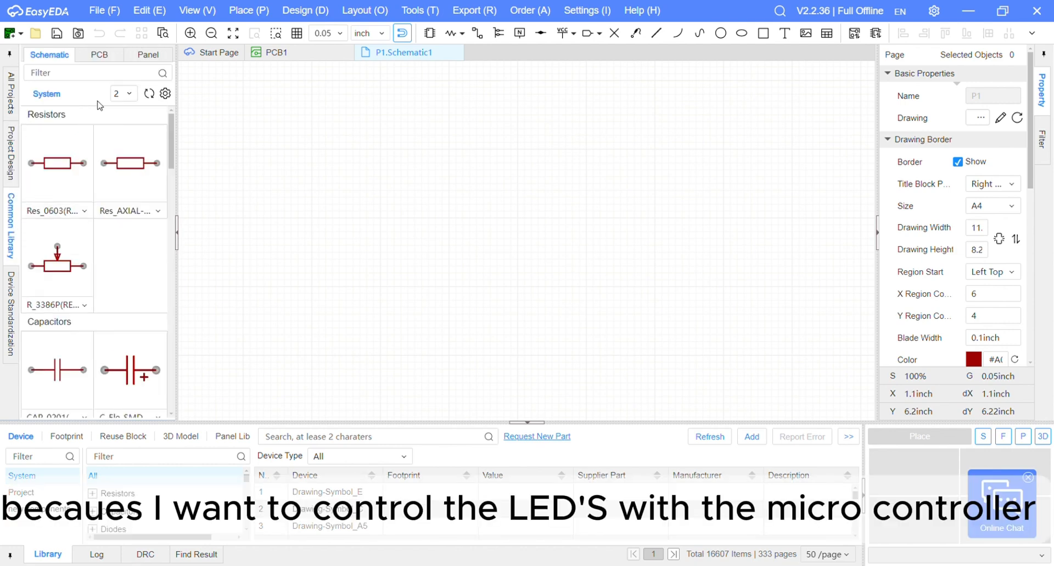
left_click(105, 55)
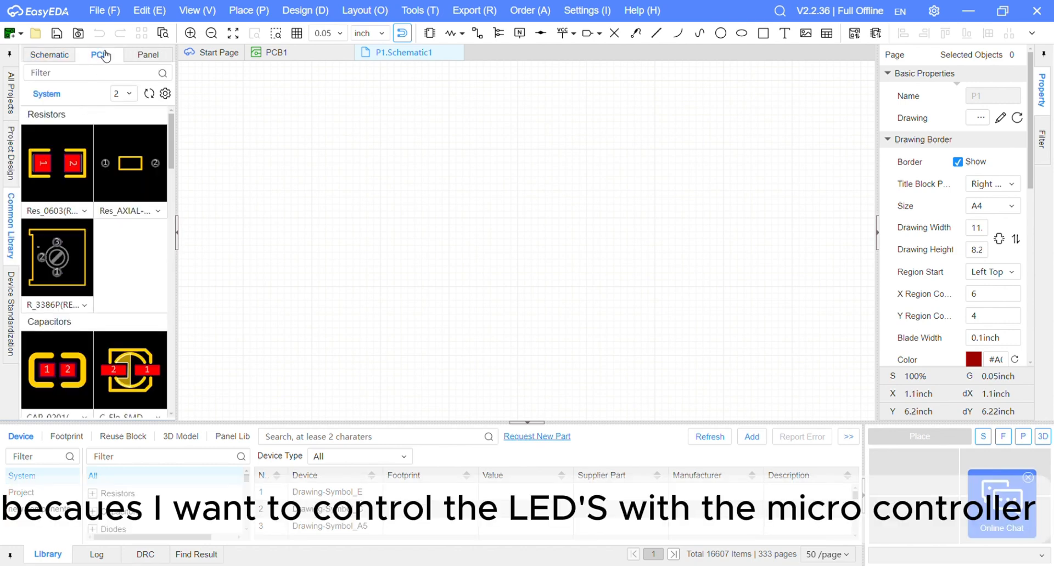
scroll(88, 256, "down", 10)
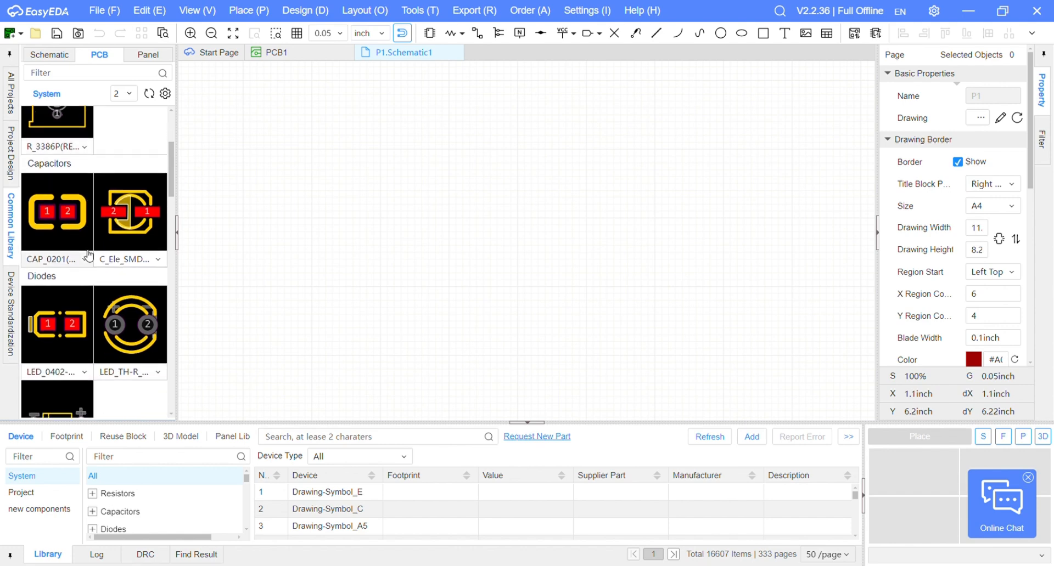
scroll(89, 256, "down", 5)
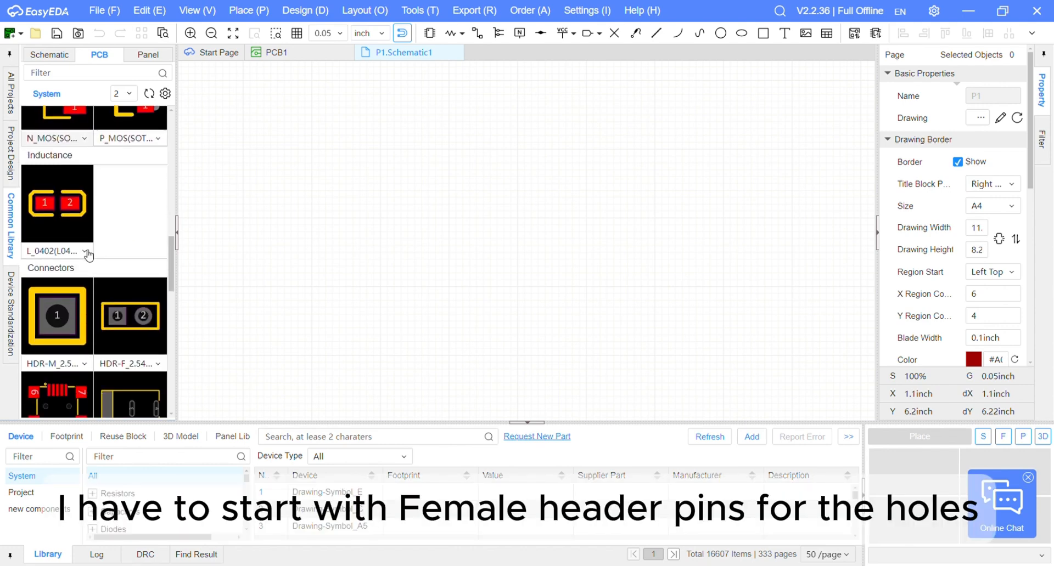
left_click(115, 260)
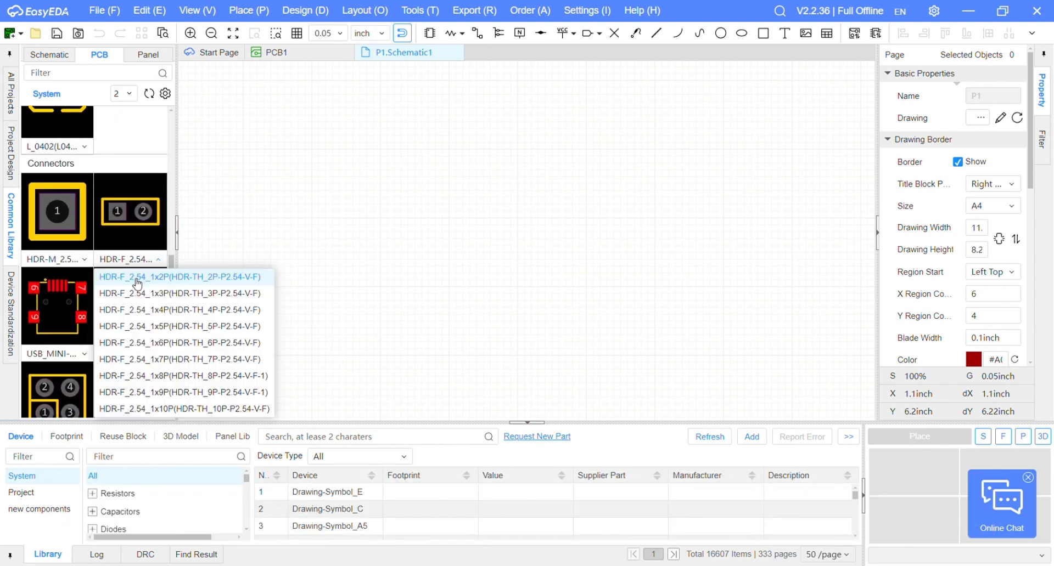
left_click(150, 311)
Place the four-pin female header on the schematic, rotated so its pins face down
left_click(139, 230)
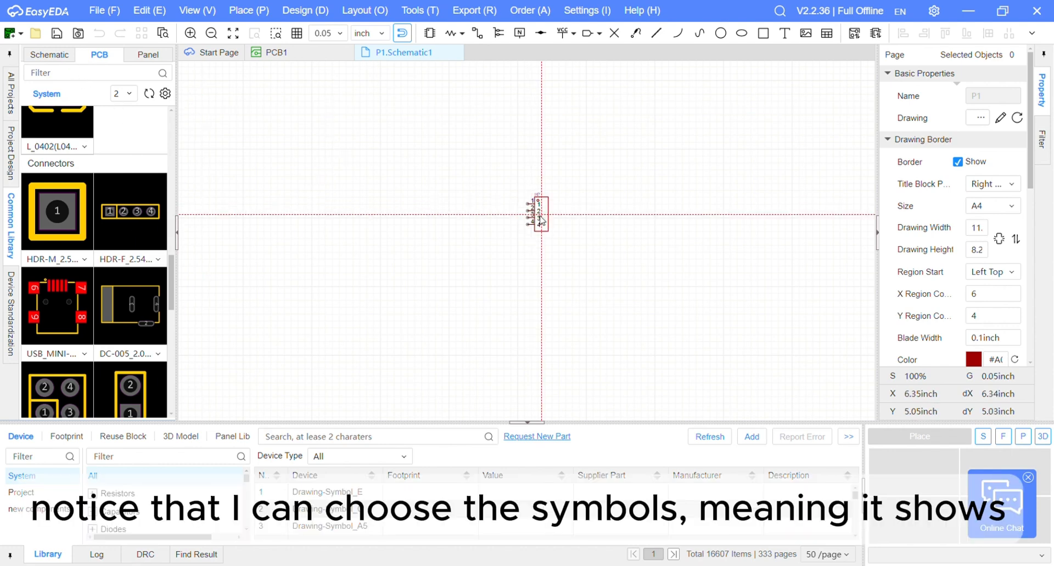
left_click(491, 193)
key("Escape")
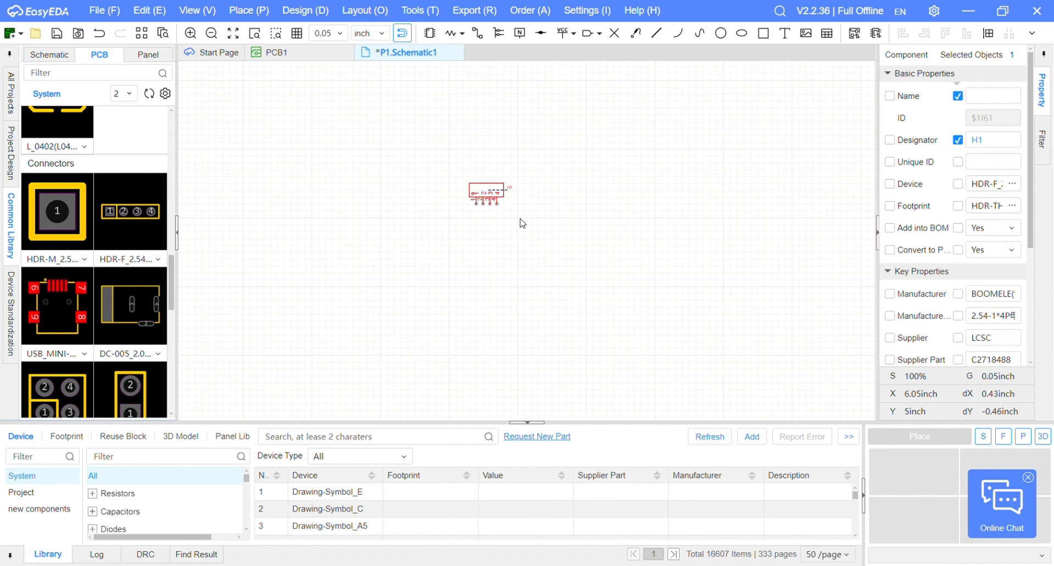
scroll(506, 213, "up", 3)
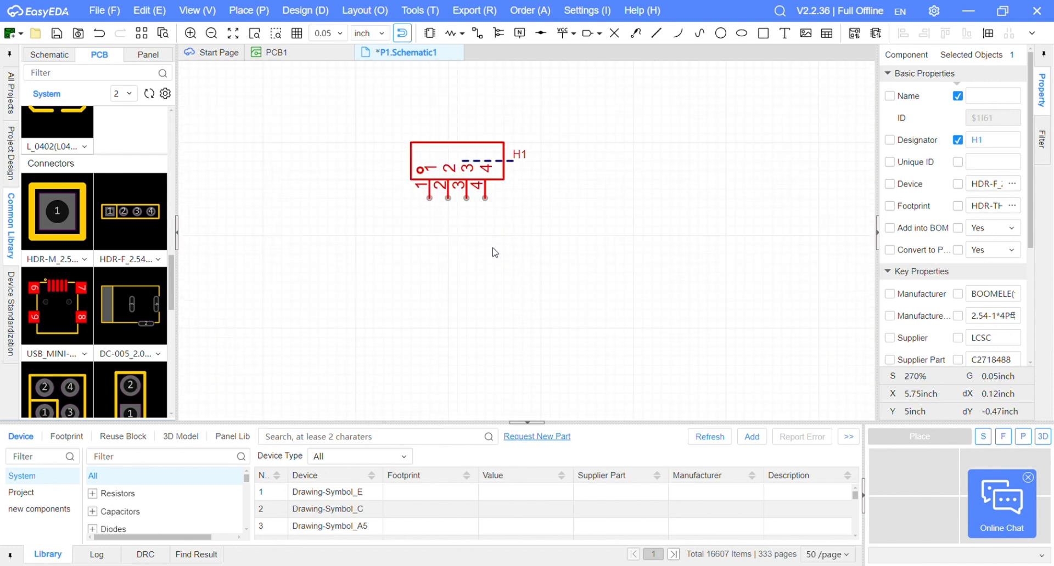
right_click_drag(494, 252, 516, 290)
left_click(518, 276)
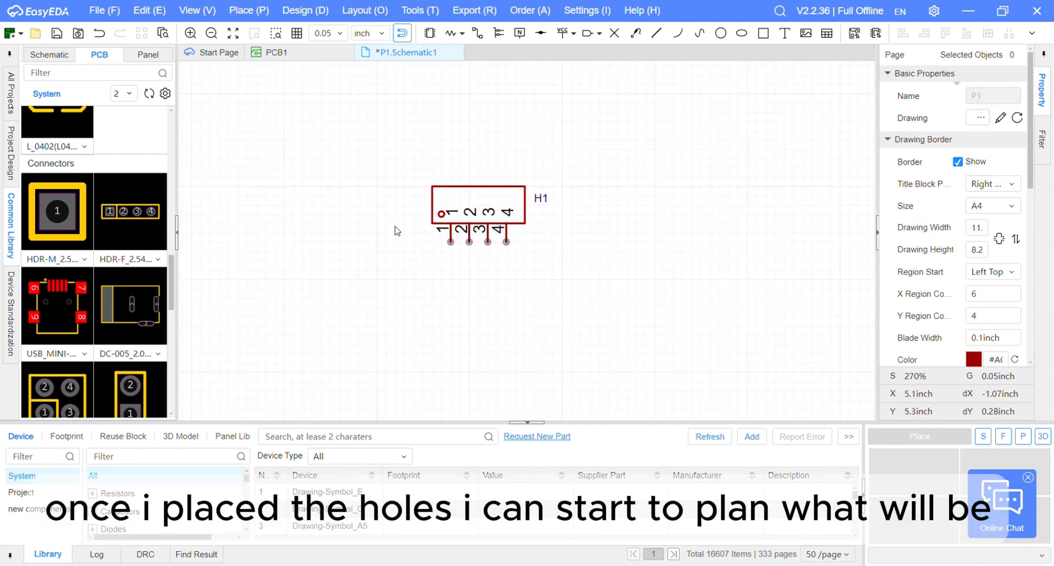
Place a vertical 10K Res_0603 resistor in line with header pin 1, and move the header farther above it
type("RE")
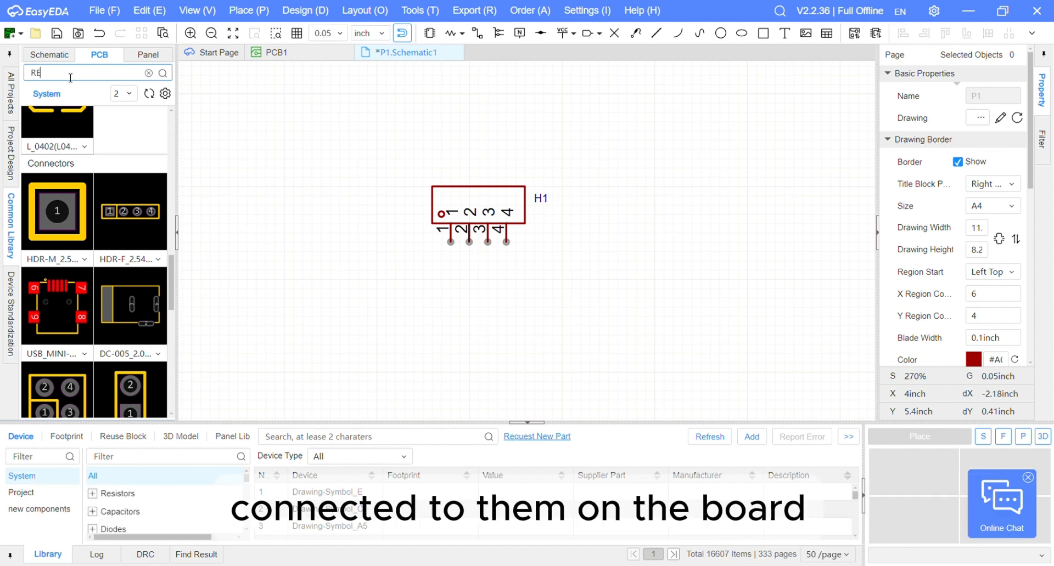
key("BackSpace")
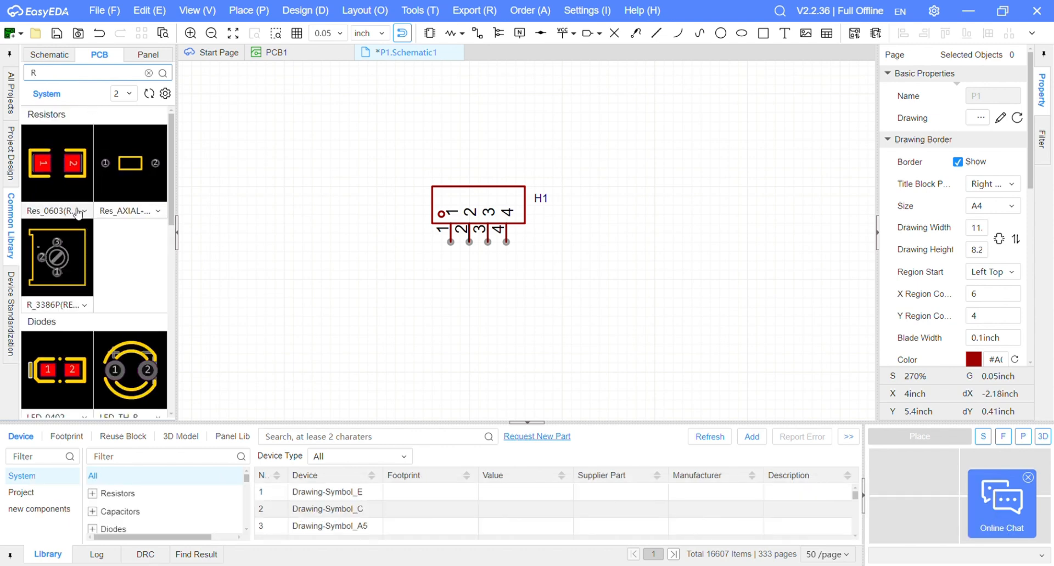
left_click(61, 57)
left_click(127, 186)
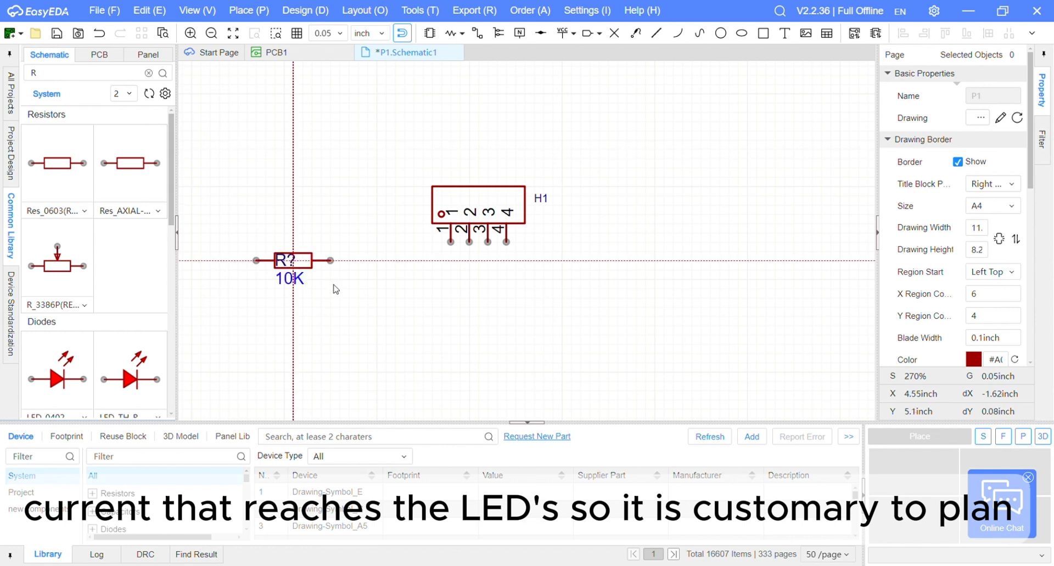
key("space")
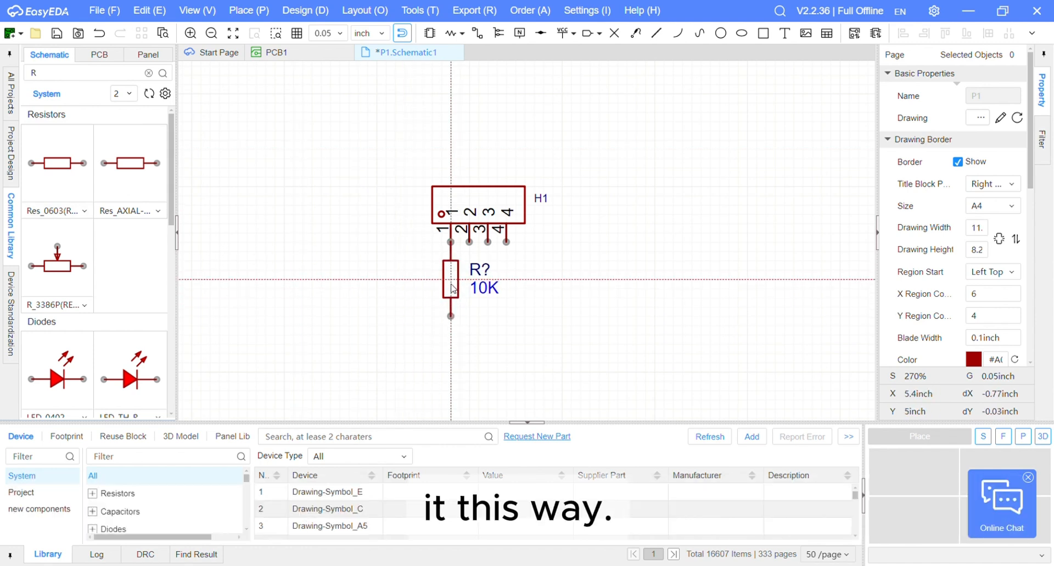
left_click(453, 336)
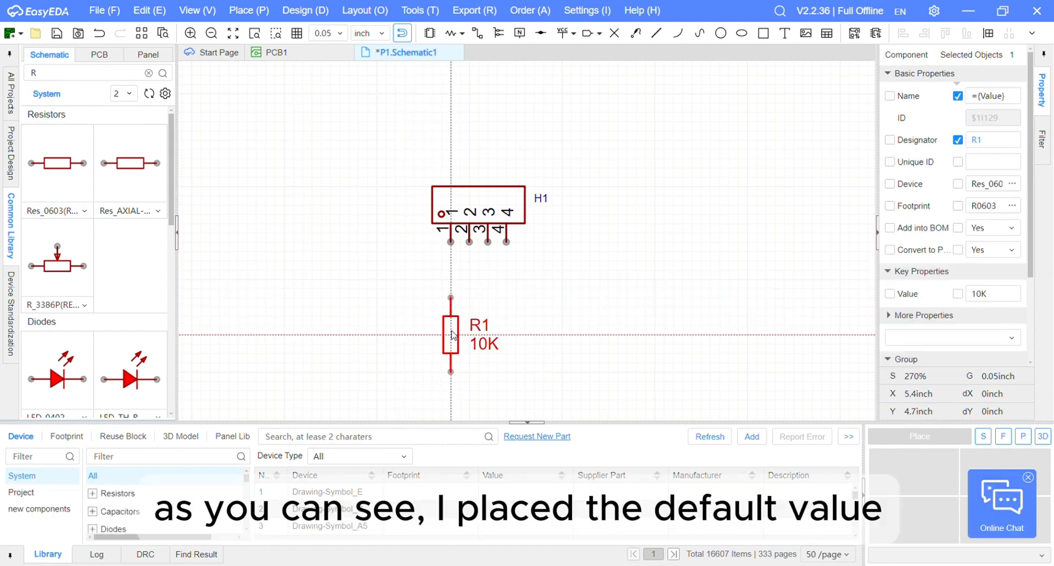
key("Escape")
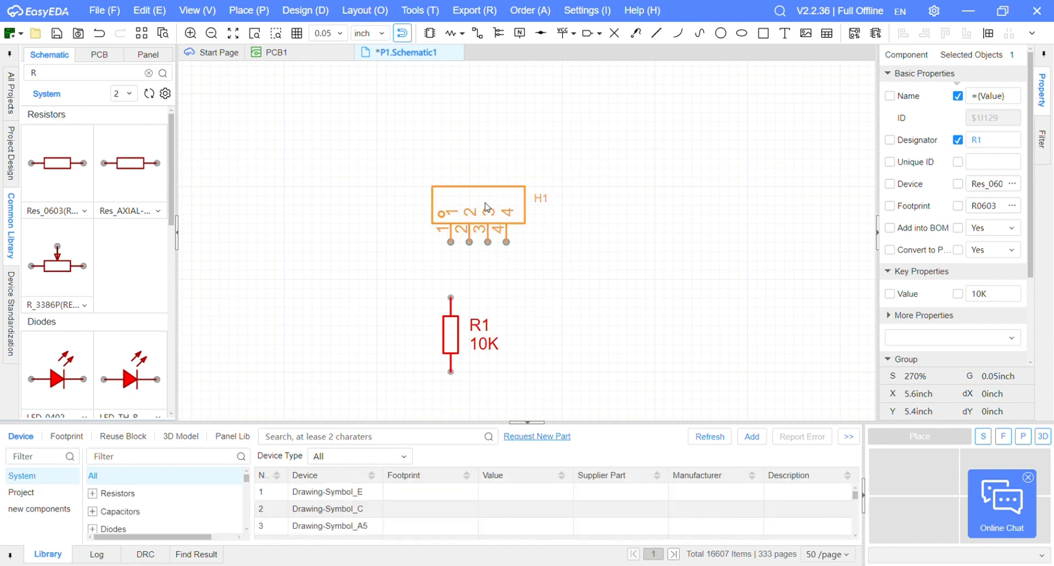
left_click_drag(494, 234, 494, 168)
left_click(501, 285)
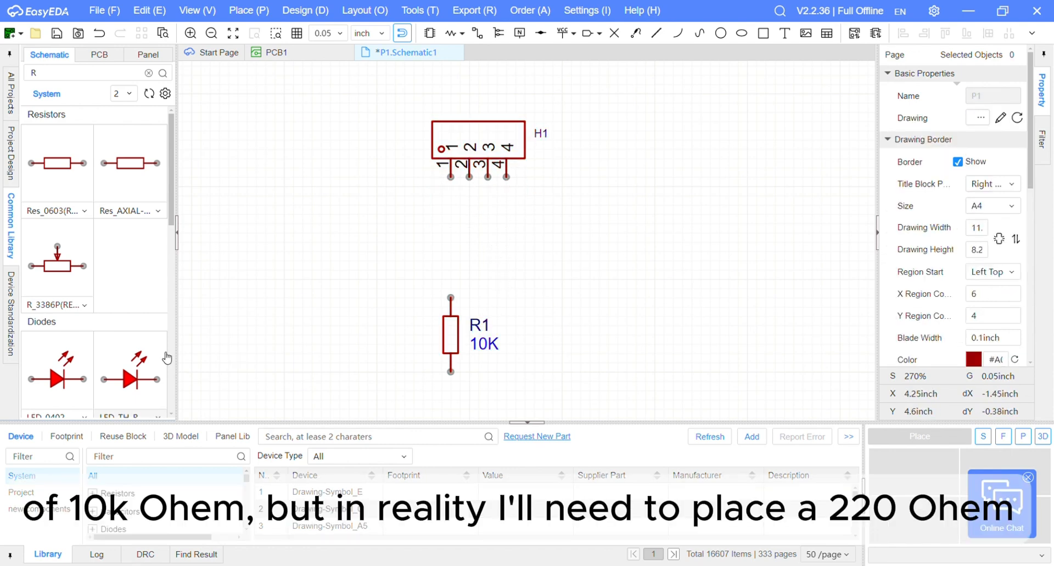
Place an LED_0402 rotated to point downward, connected to the lower end of the resistor
scroll(167, 358, "down", 2)
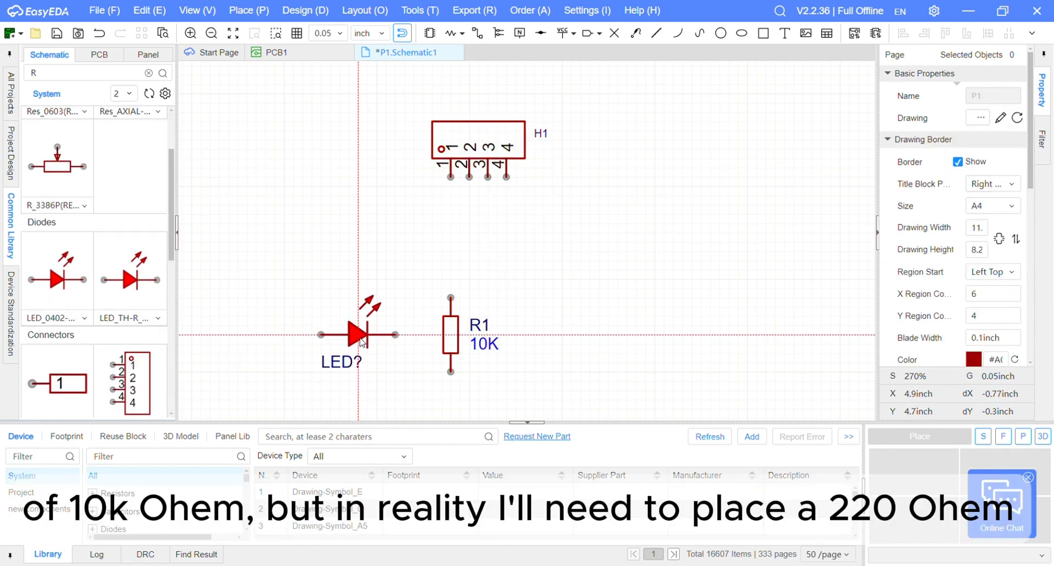
key("space")
key("space")
key("space")
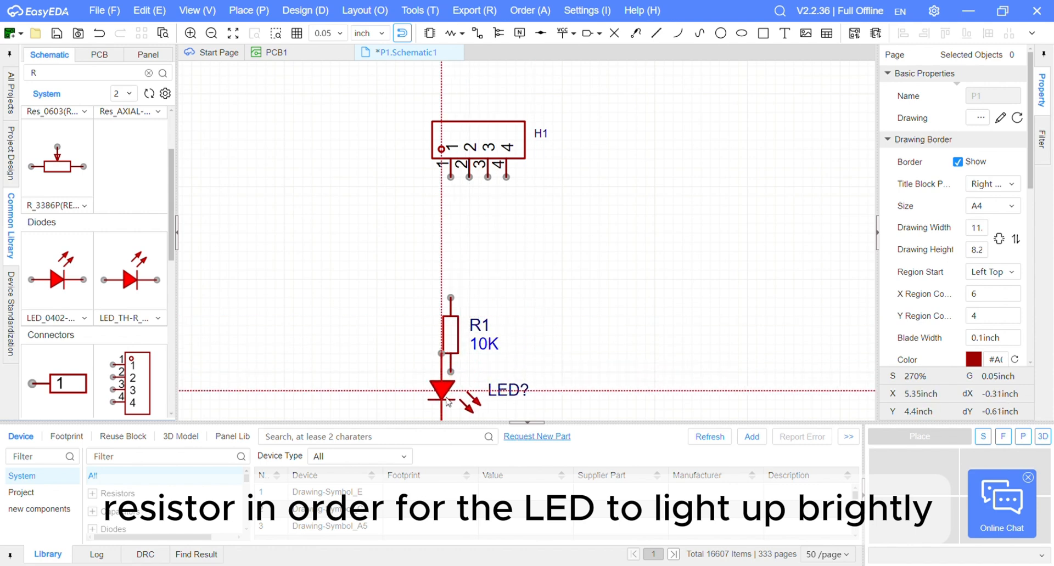
left_click(505, 373)
right_click_drag(503, 371, 467, 314)
scroll(499, 289, "down", 2)
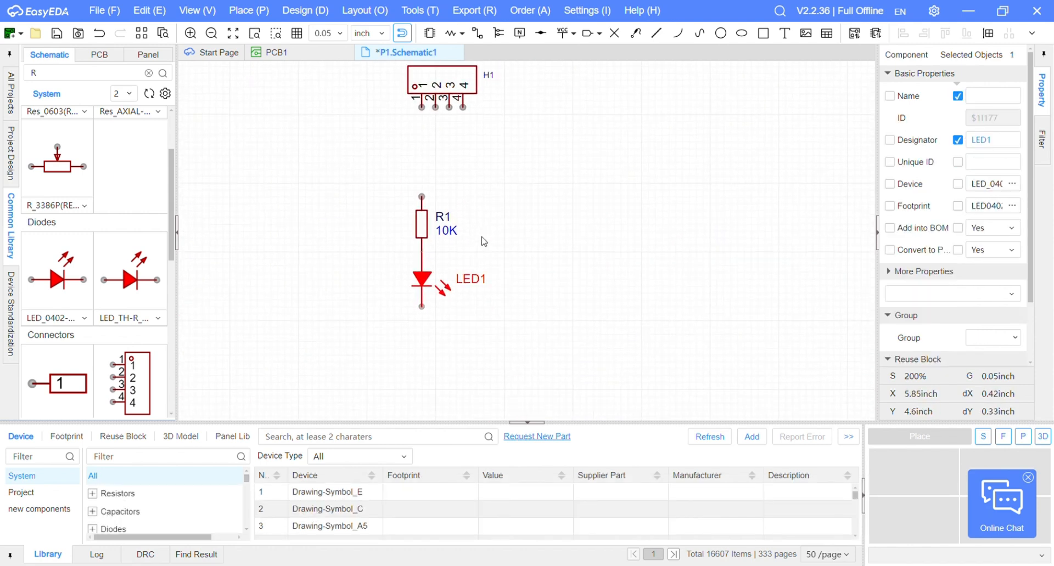
scroll(88, 184, "down", 2)
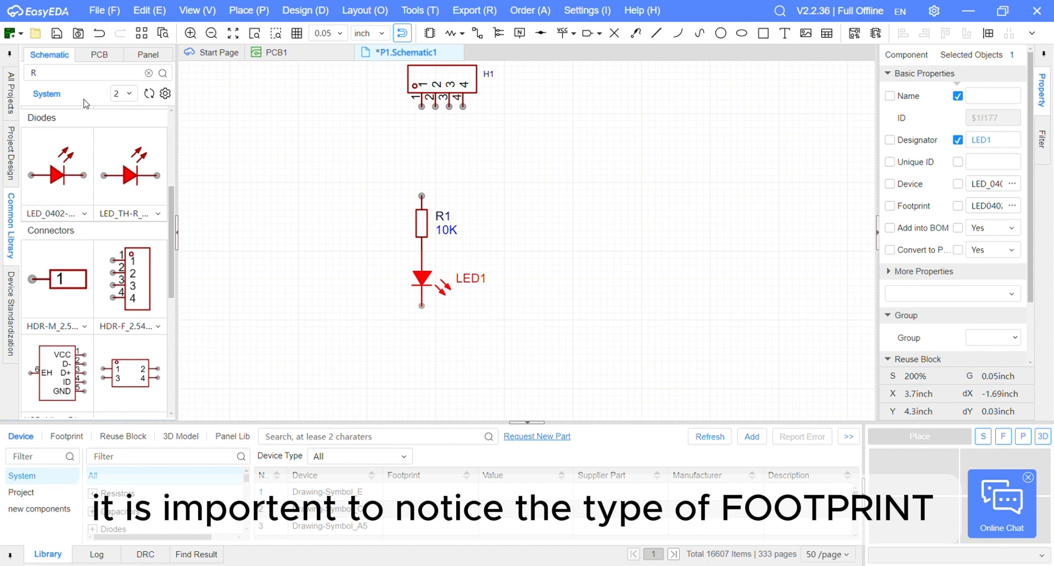
double_click(86, 77)
type("GND")
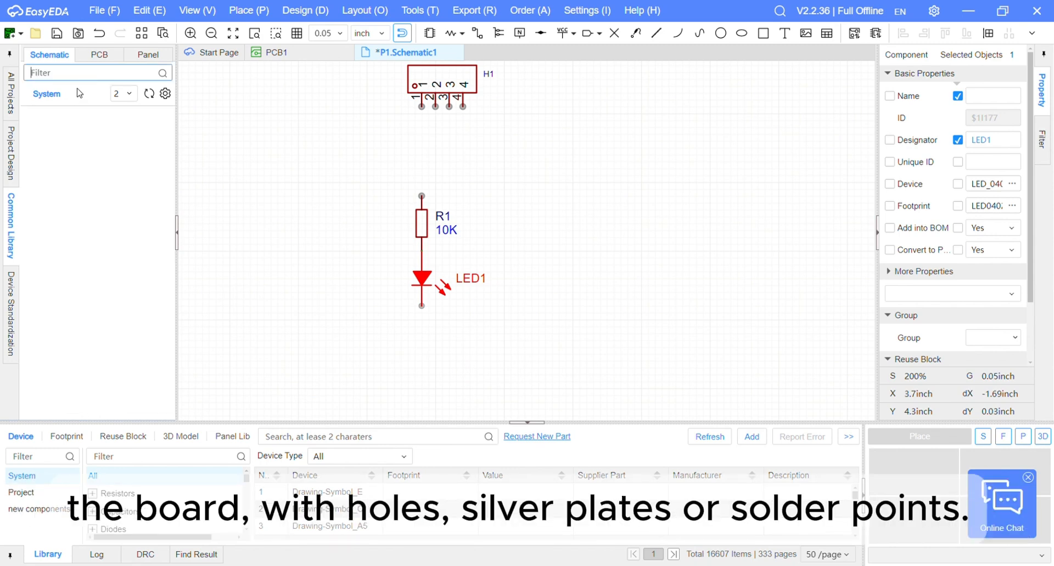
left_click(618, 93)
Place a GND symbol on the lower pin of the LED
left_click(573, 34)
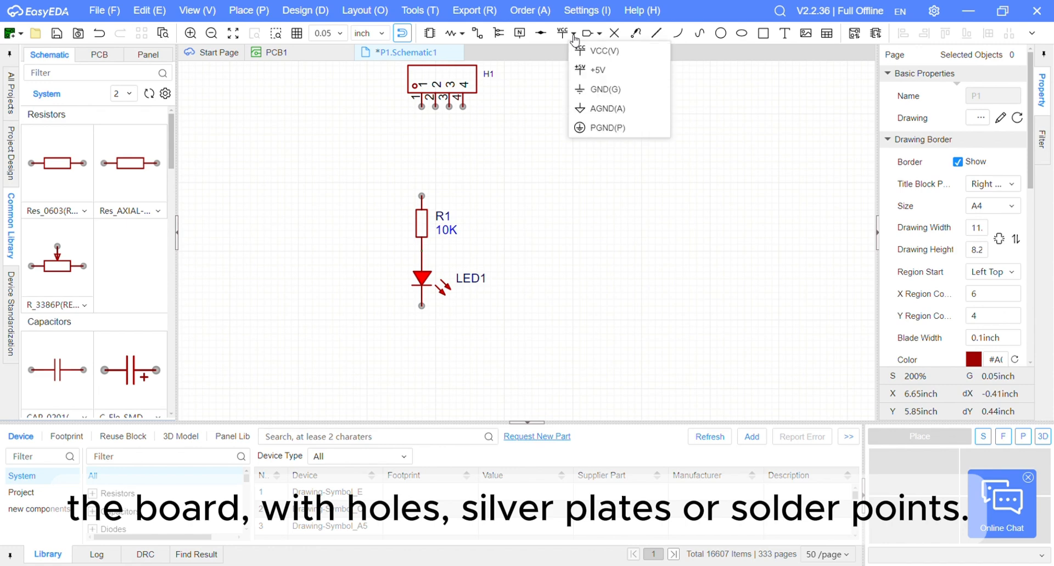
left_click(580, 90)
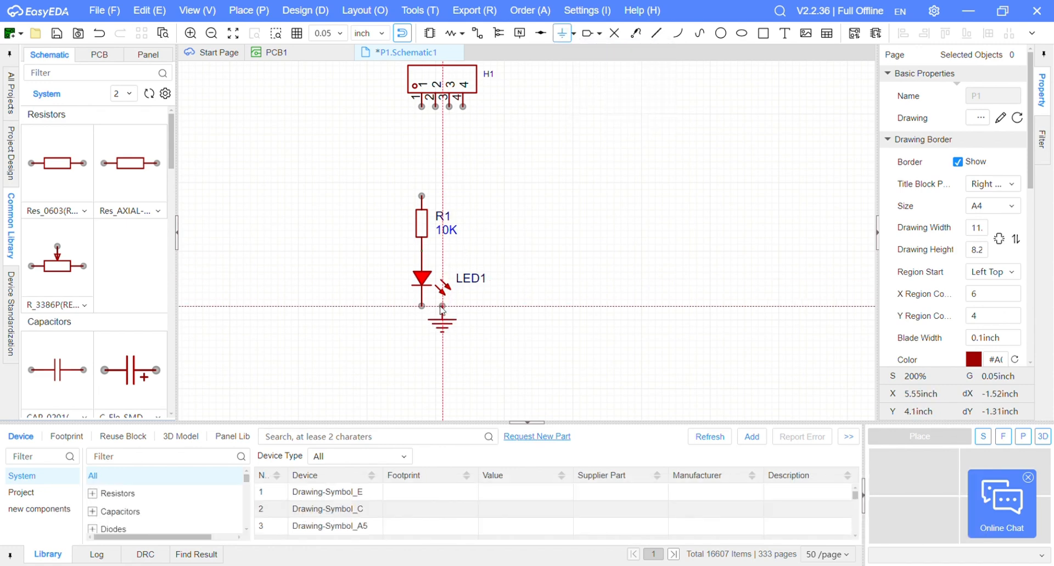
left_click(422, 309)
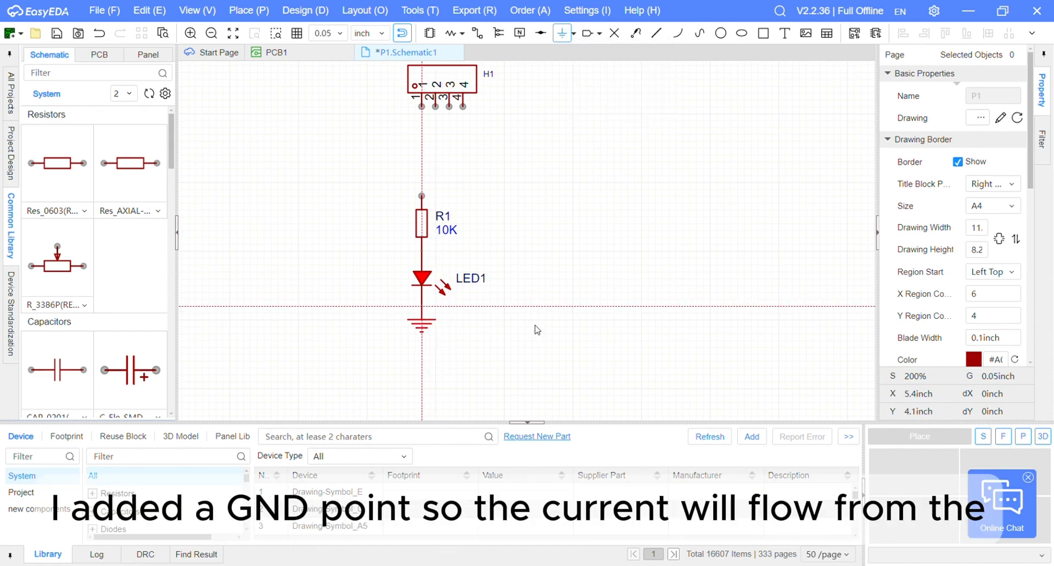
key("Escape")
Copy the resistor, LED and ground branch and paste it to the right of the original
left_click_drag(525, 348, 385, 201)
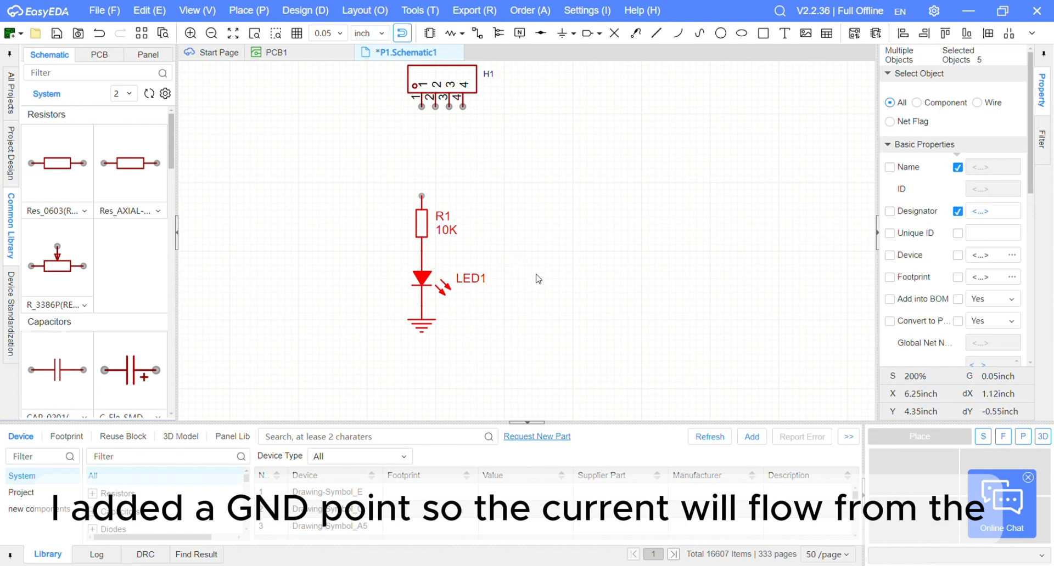
key("ctrl+v")
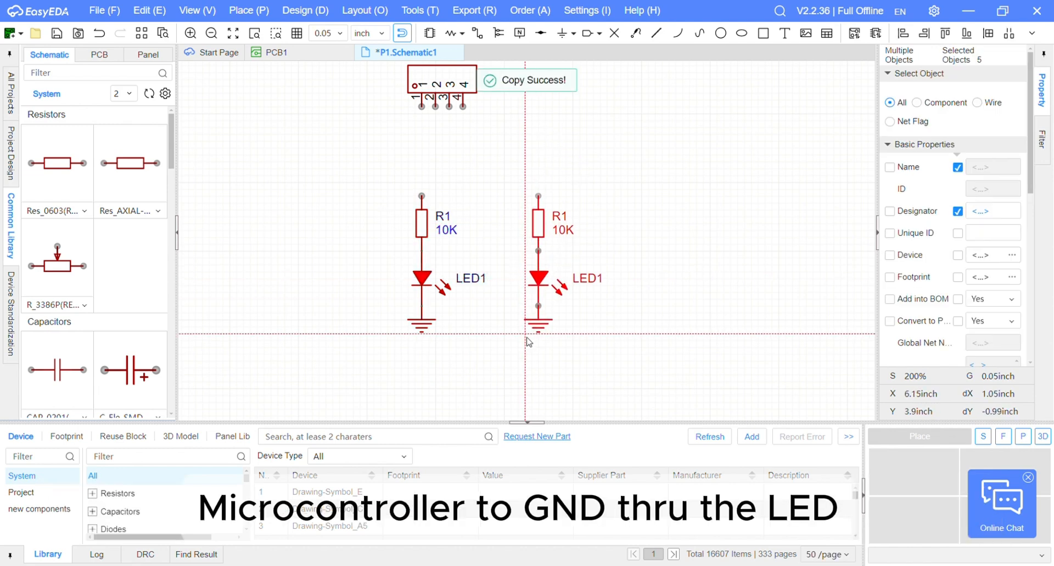
left_click(526, 342)
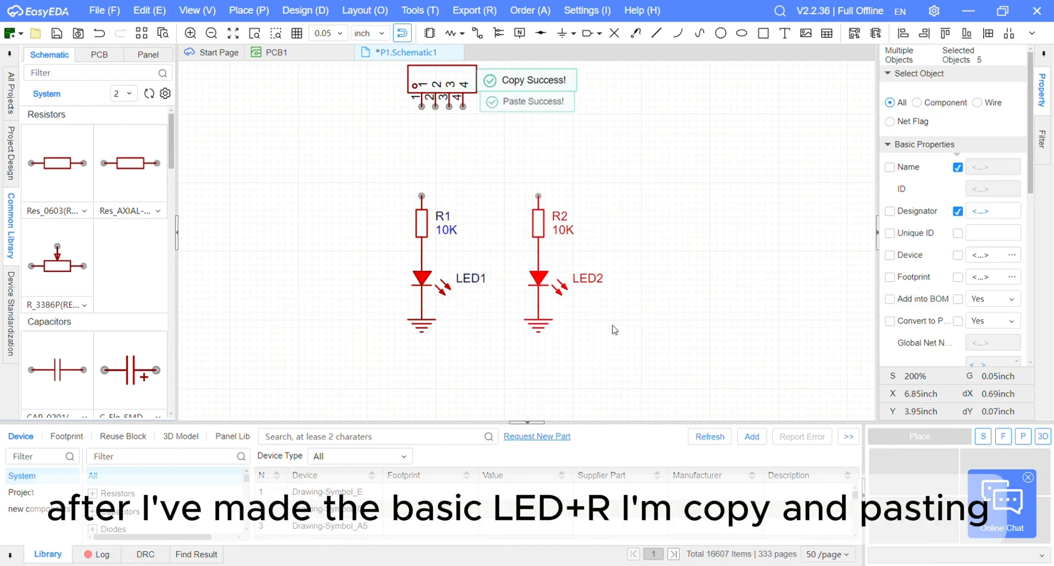
Copy a resistor-LED-ground branch again and paste it as a third branch to the right of the second
left_click_drag(348, 184, 492, 344)
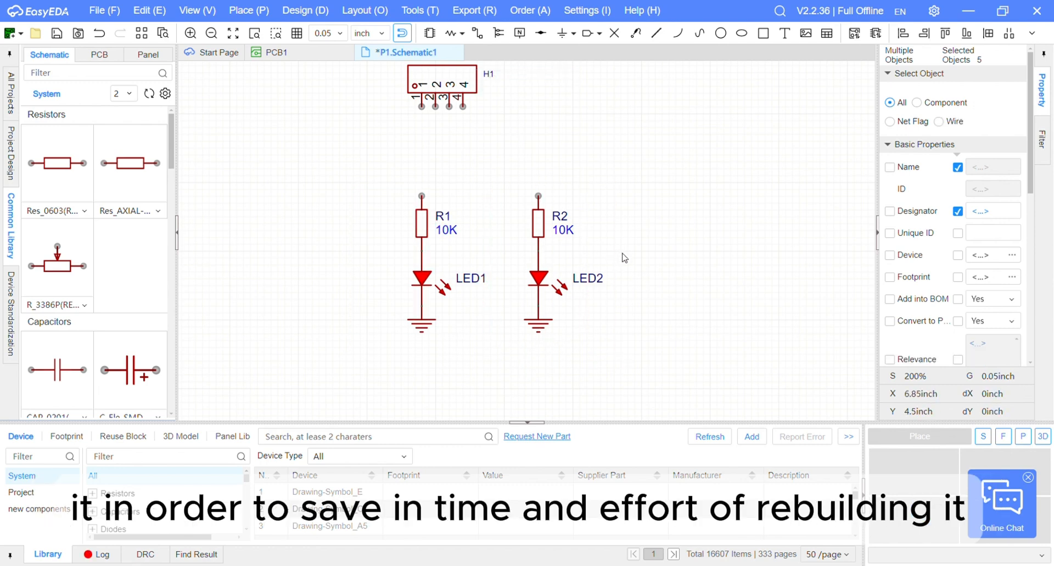
left_click(595, 345)
left_click_drag(585, 358, 515, 181)
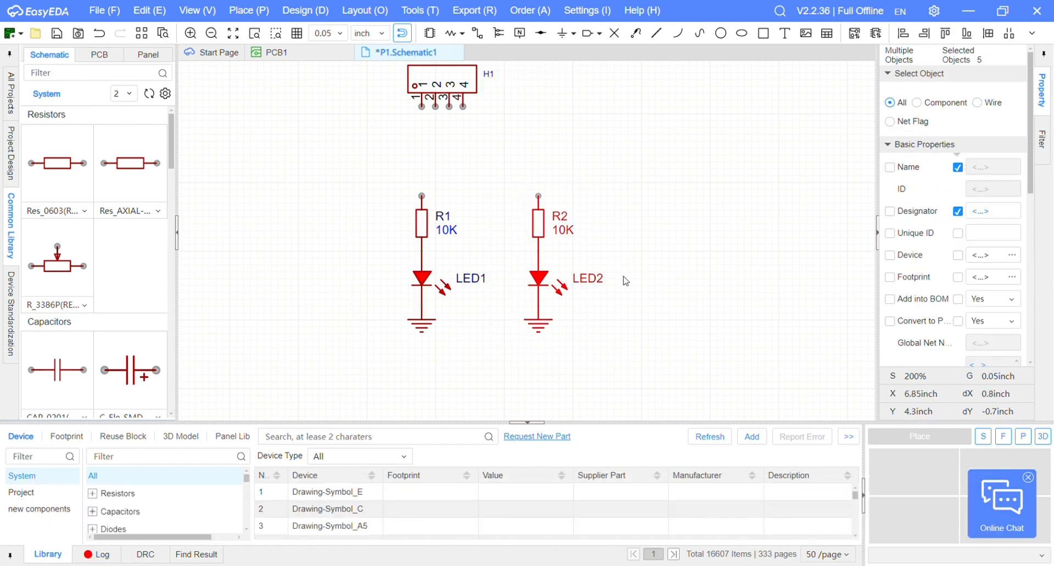
key("ctrl+c")
key("ctrl+v")
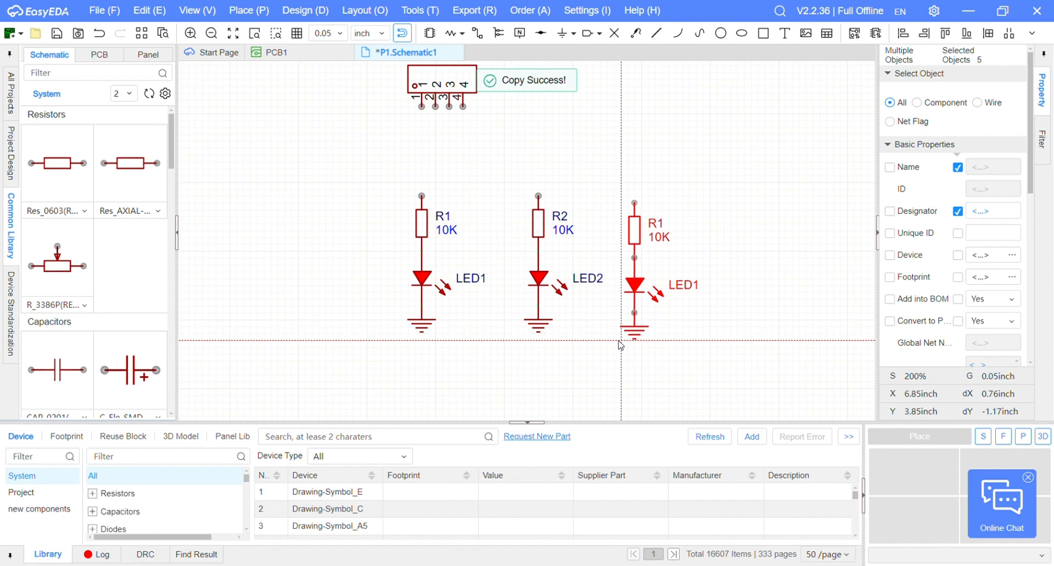
left_click(620, 344)
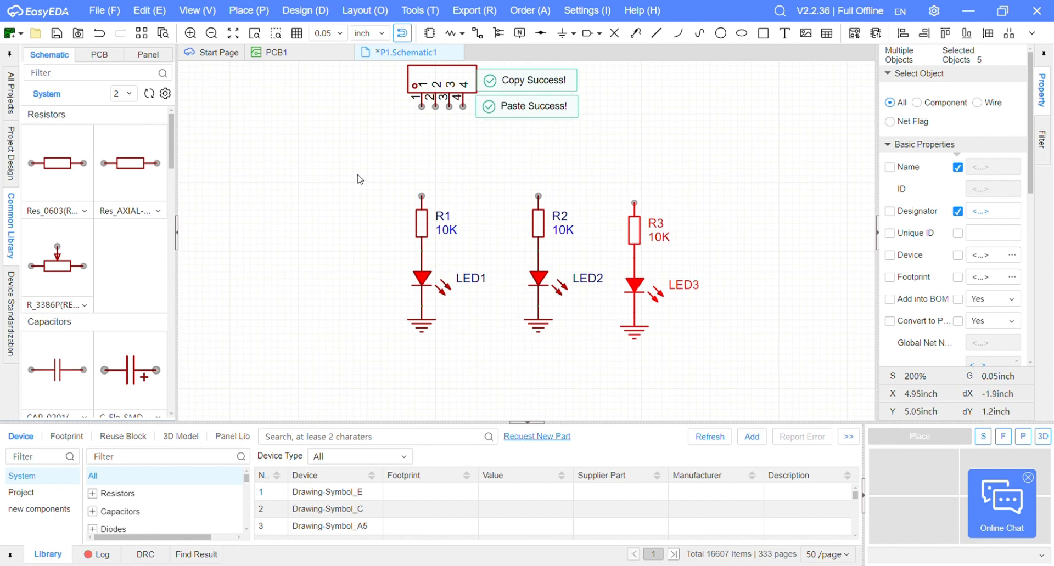
Select all three resistor-LED-ground branches together and shift them left so they sit beneath the header
left_click_drag(357, 175, 704, 374)
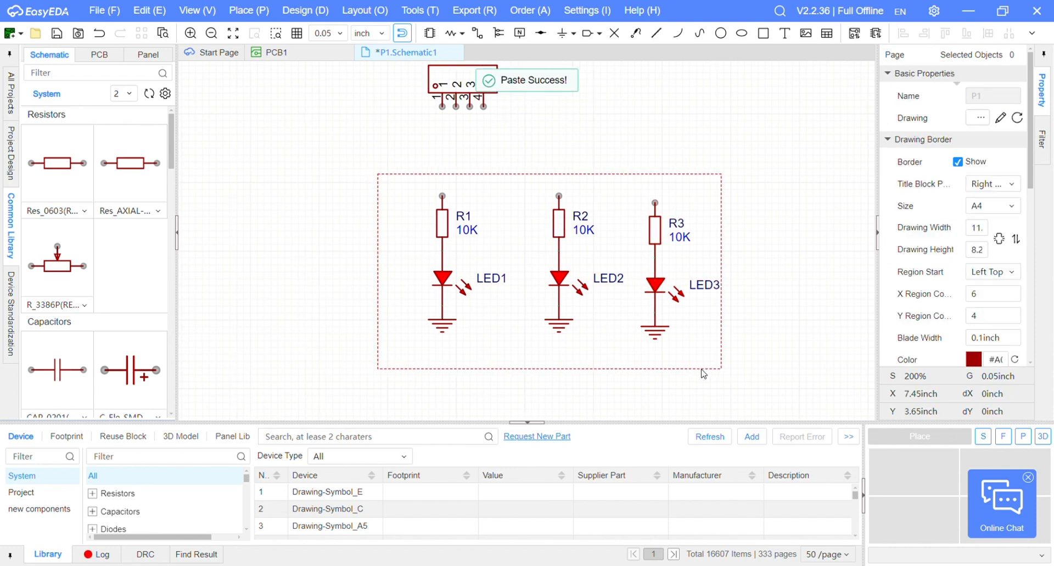
key("Left")
right_click_drag(797, 337, 692, 378)
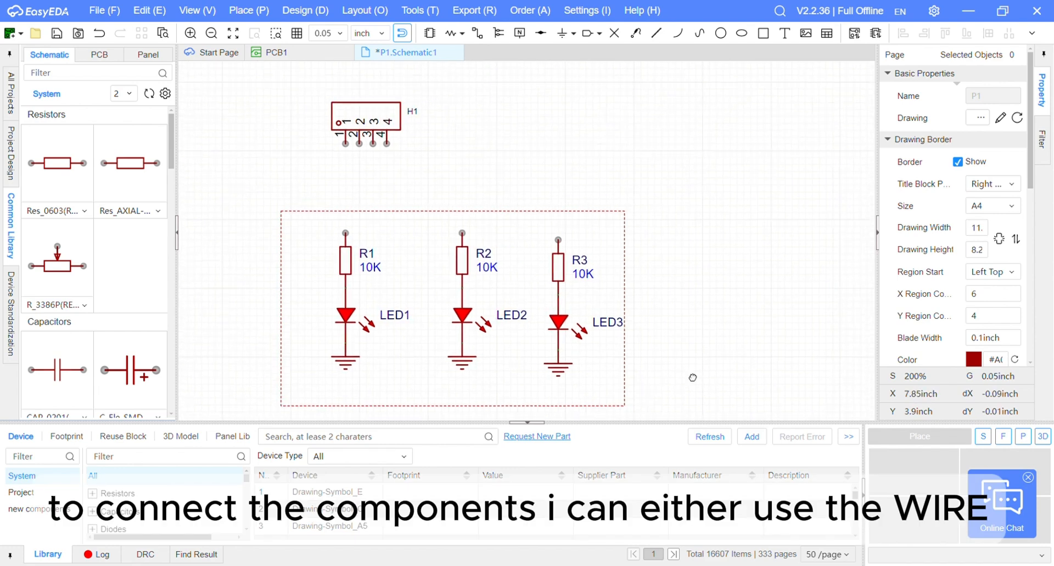
left_click_drag(738, 388, 370, 214)
key("Left")
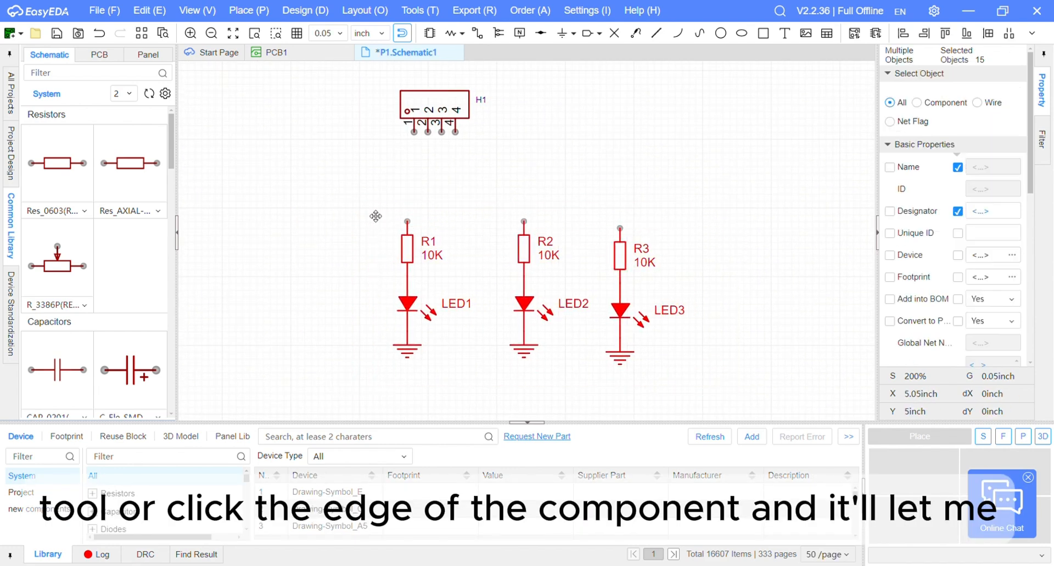
key("Left")
key("Left")
key("Left")
key("Left")
key("Left")
key("Left")
key("Left")
key("Left")
key("Left")
key("Left")
key("Left")
left_click(498, 185)
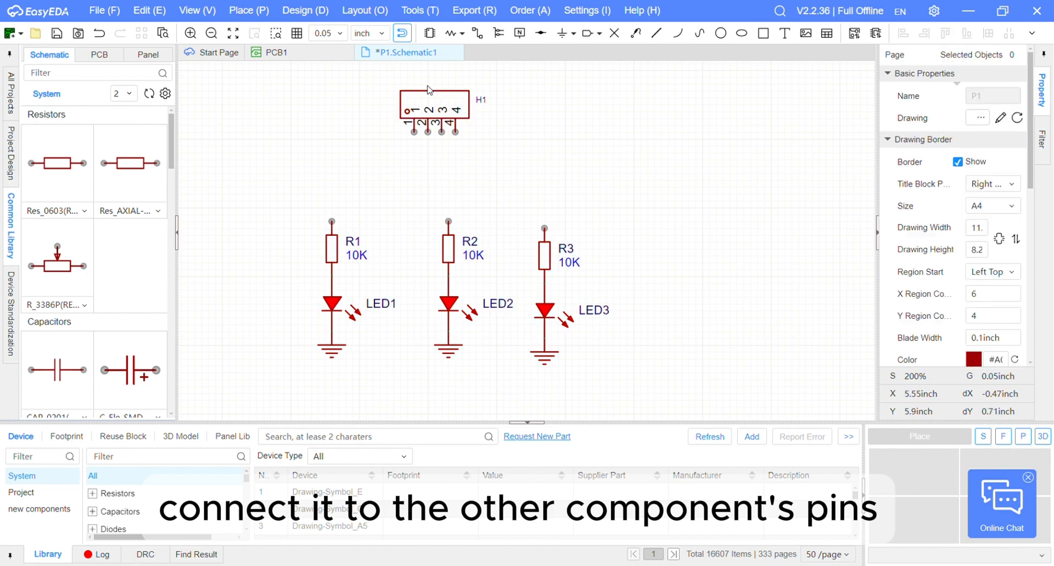
Wire header H1 pins 1, 2 and 3 to the upper pins of R1, R2 and R3 respectively
left_click(414, 132)
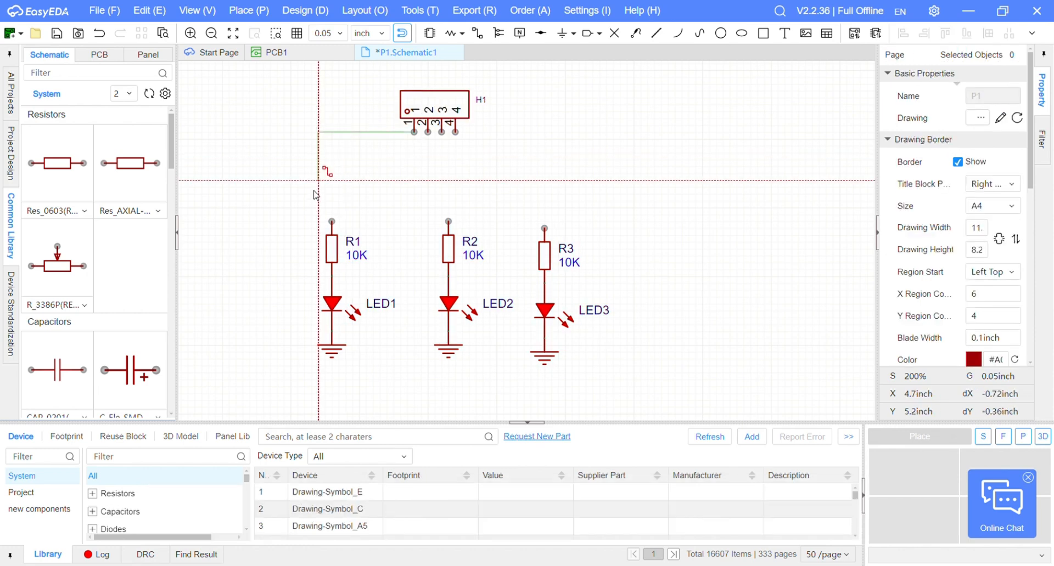
left_click(332, 221)
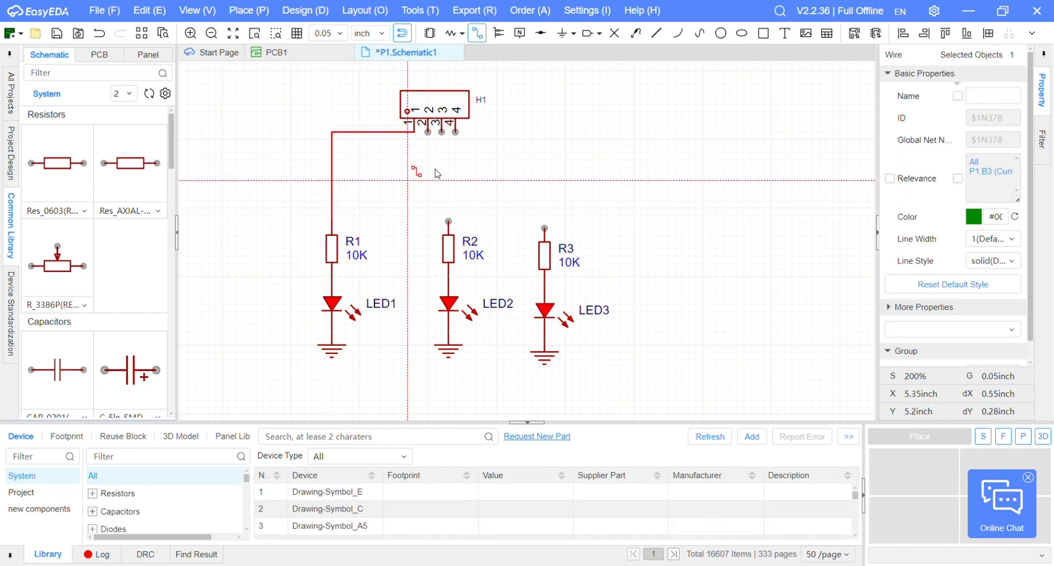
left_click(428, 132)
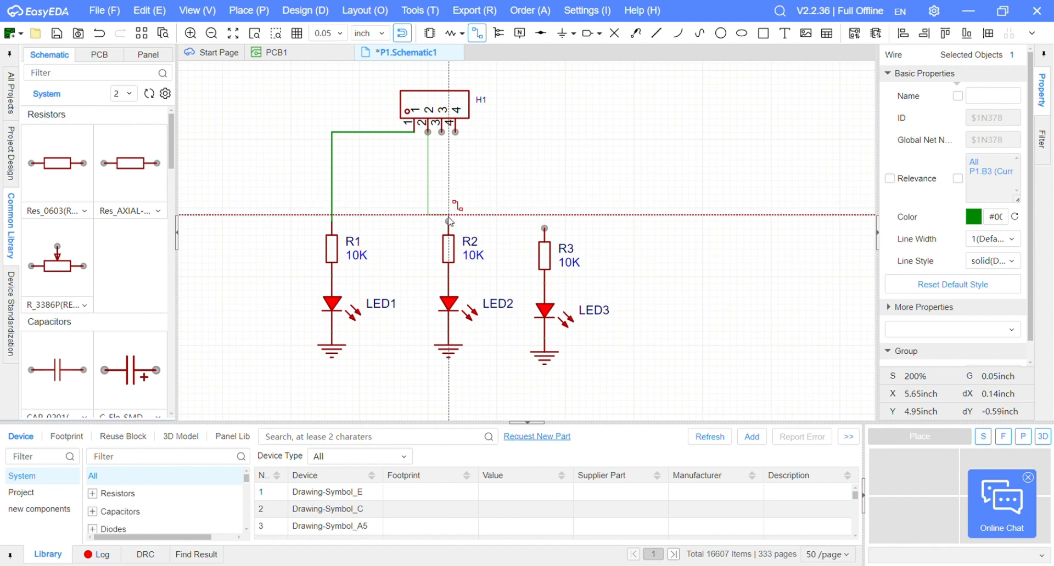
left_click(448, 221)
left_click(455, 133)
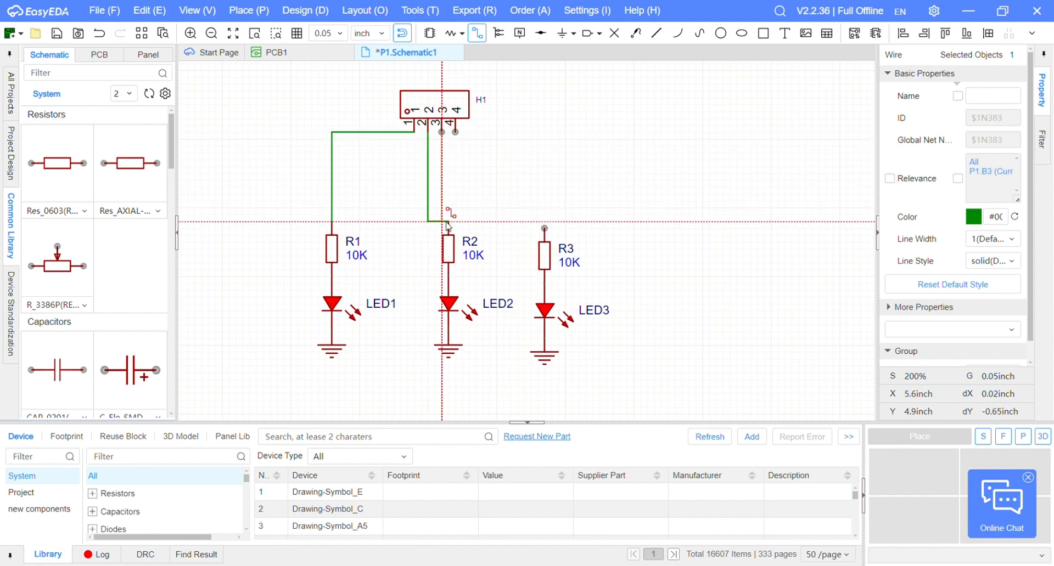
left_click(544, 228)
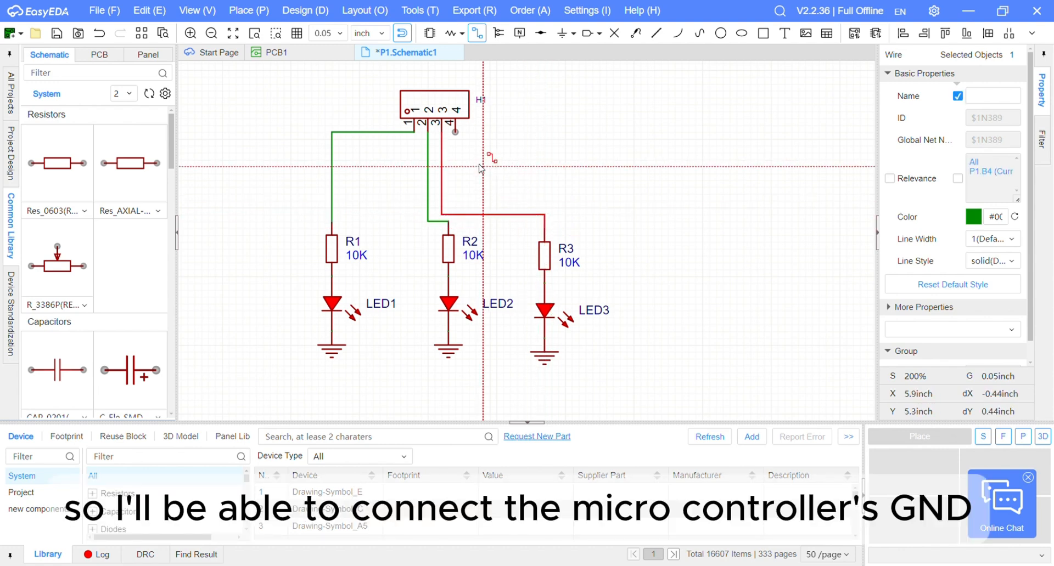
key("Escape")
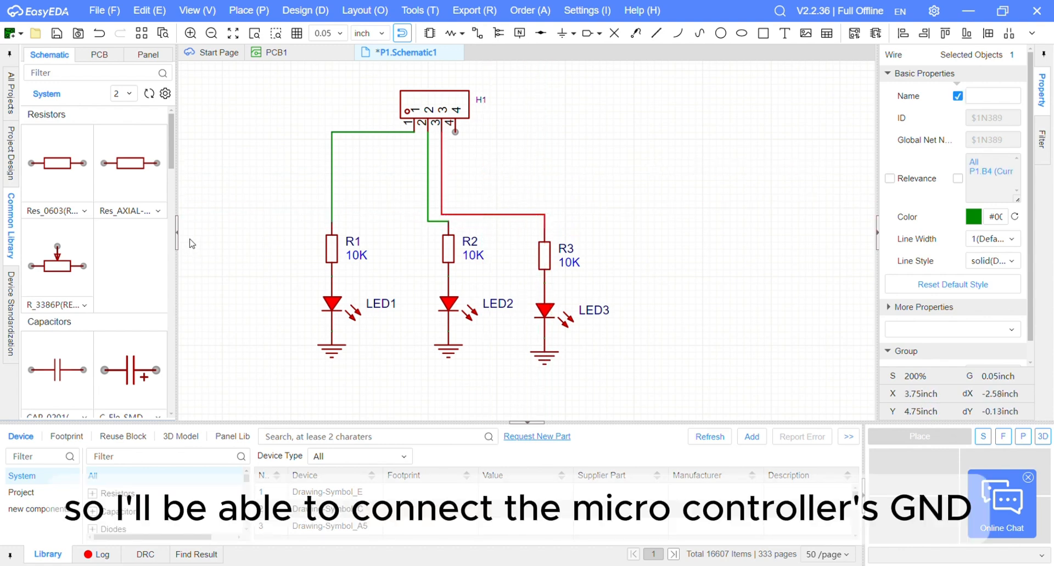
Copy the GND symbol under LED3 and paste it onto pin 4 of header H1
left_click(545, 359)
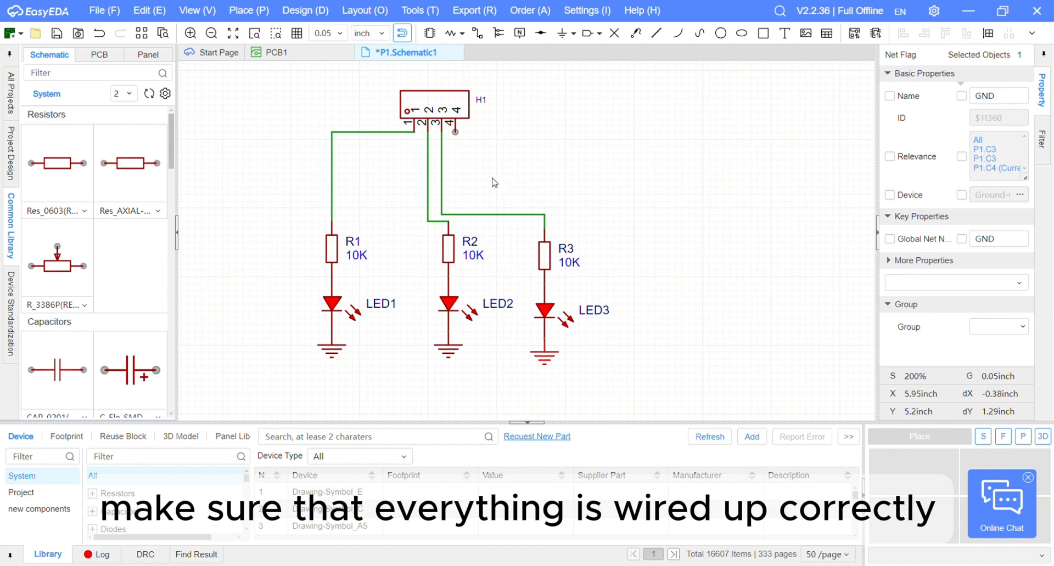
key("ctrl+c")
key("ctrl+v")
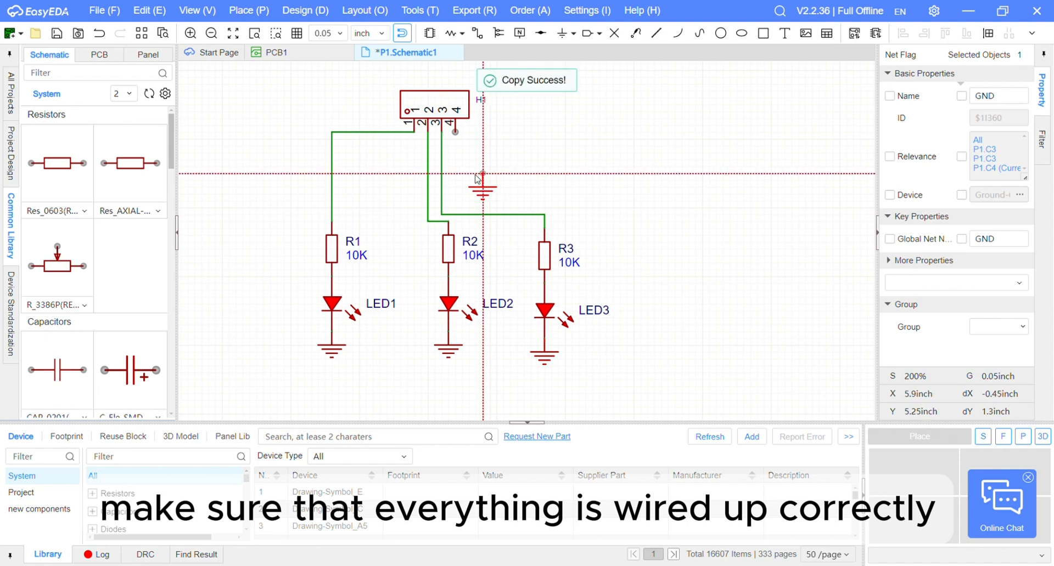
left_click(455, 134)
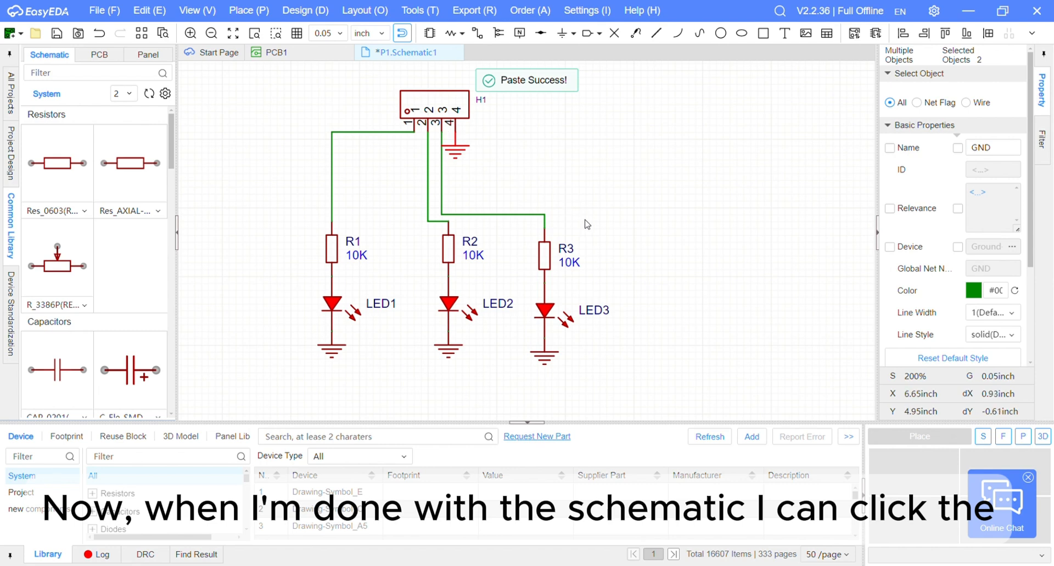
Save the schematic and import all its component changes into PCB1
key("ctrl+s")
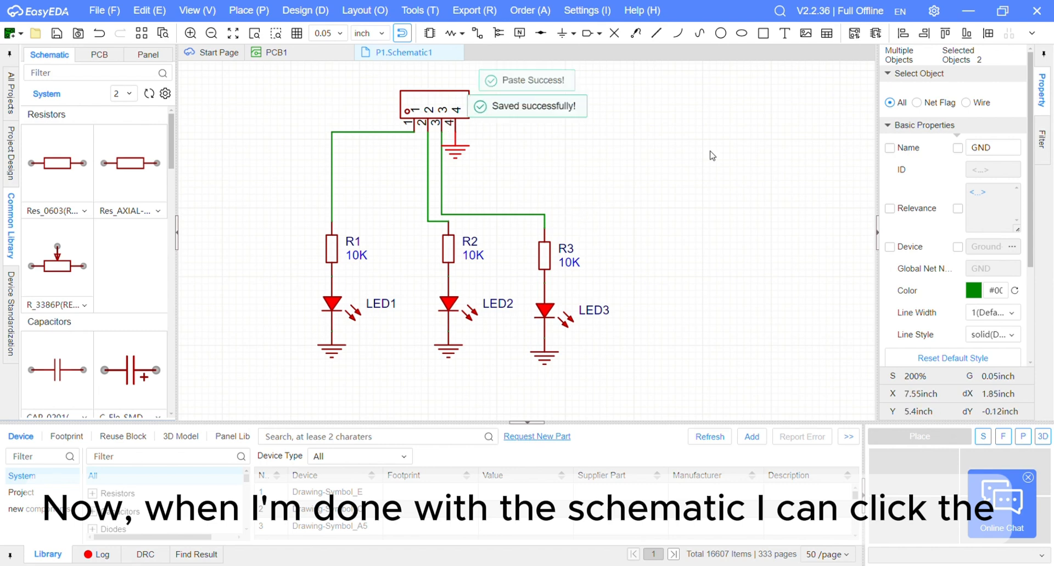
left_click(857, 35)
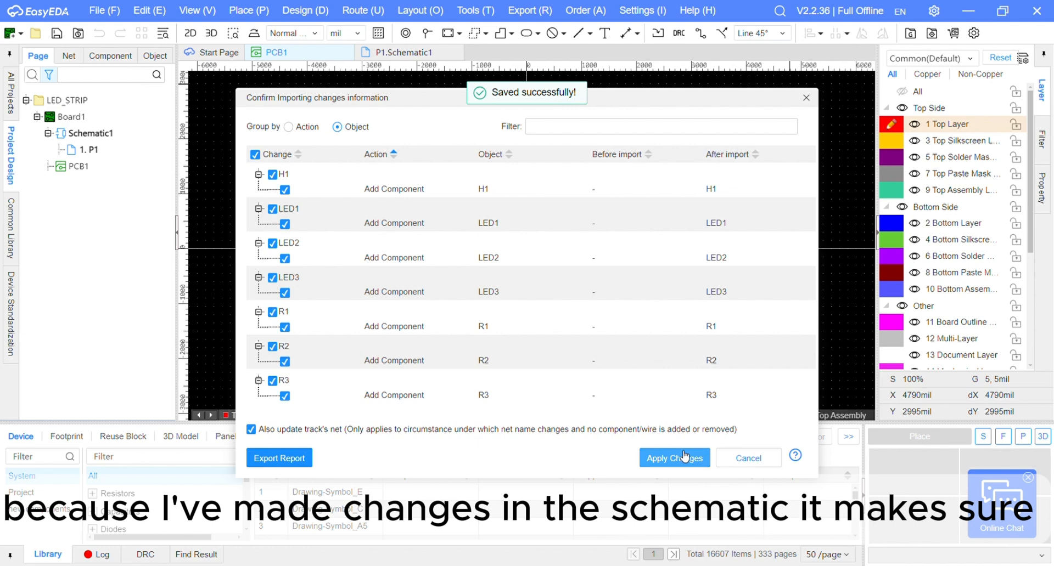
left_click(685, 456)
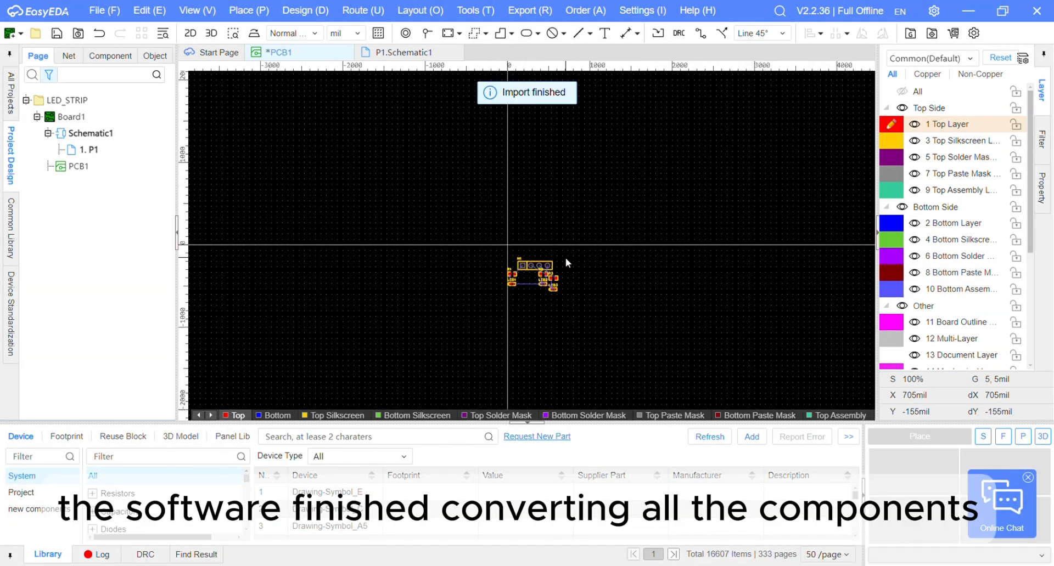
Draw a rectangular board outline about 1065 by 260 mil, starting near the origin above the imported components
scroll(565, 258, "up", 5)
right_click_drag(565, 258, 575, 216)
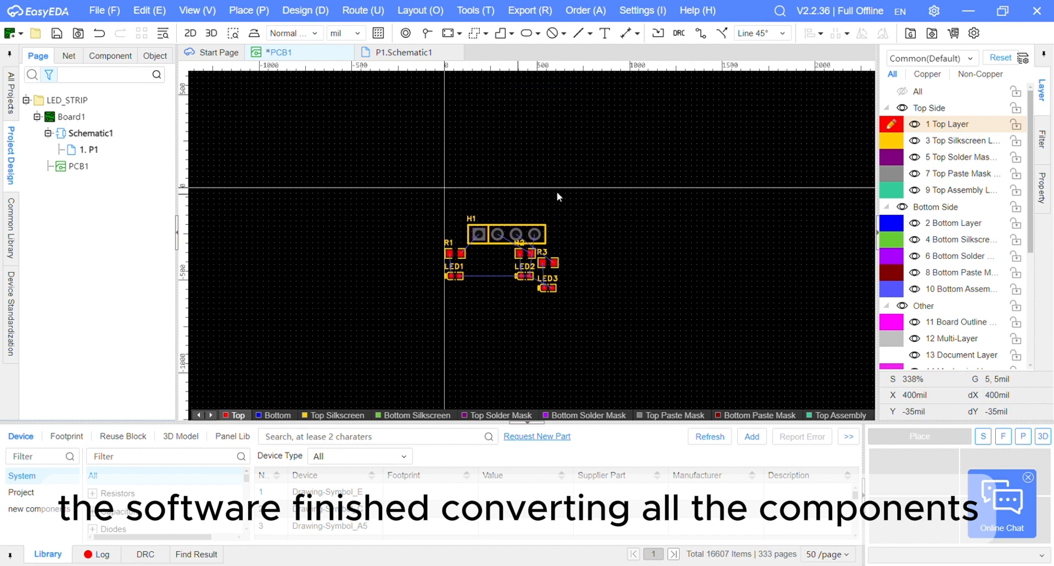
left_click(448, 33)
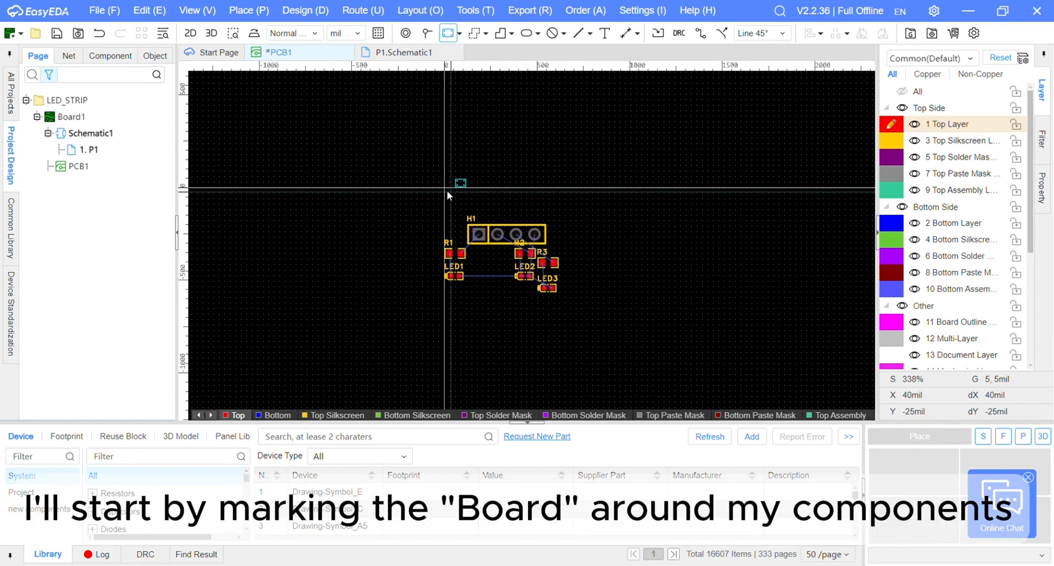
left_click(445, 187)
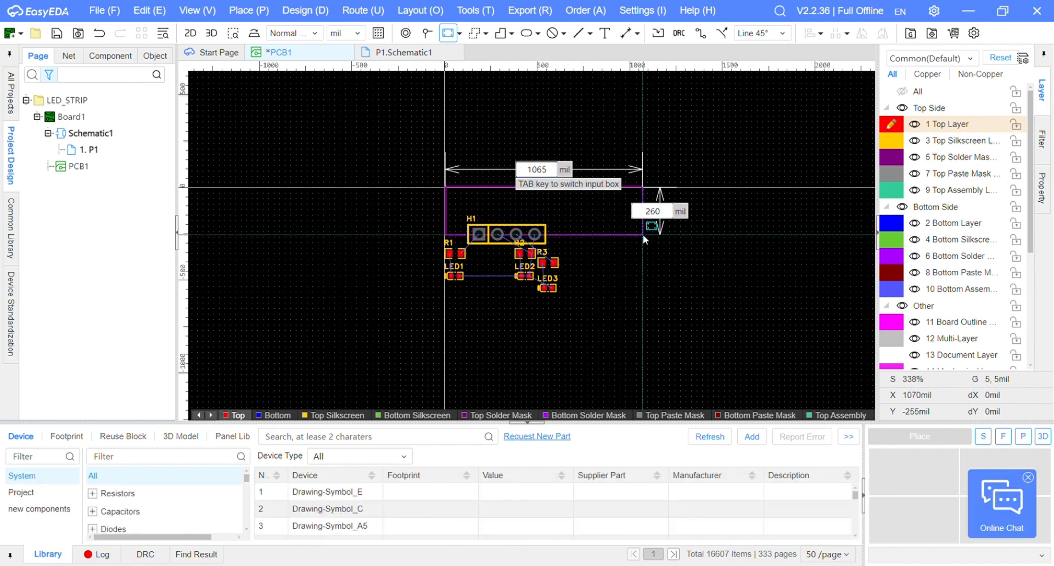
left_click(643, 234)
key("Escape")
Move H1 and R1 inside the board outline and stretch the outline's lower edge down to a height of about 635 mil
scroll(557, 232, "up", 4)
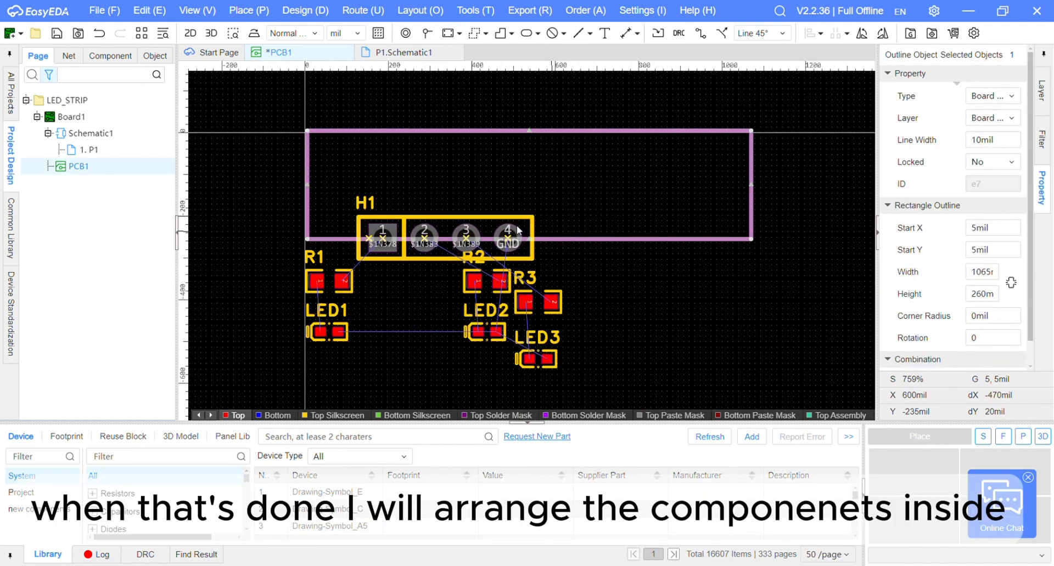
left_click_drag(471, 219, 552, 144)
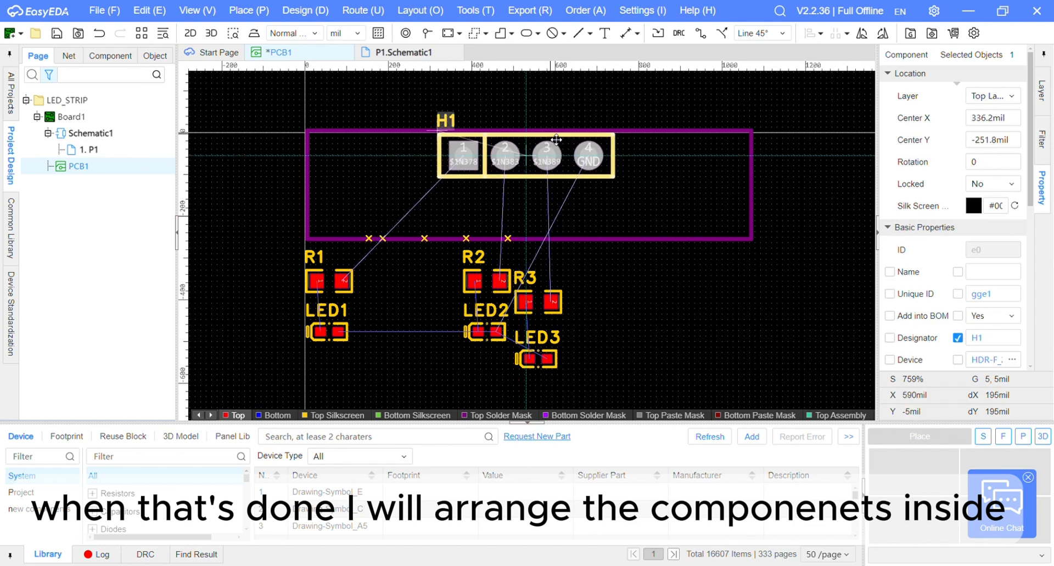
left_click_drag(347, 289, 474, 213)
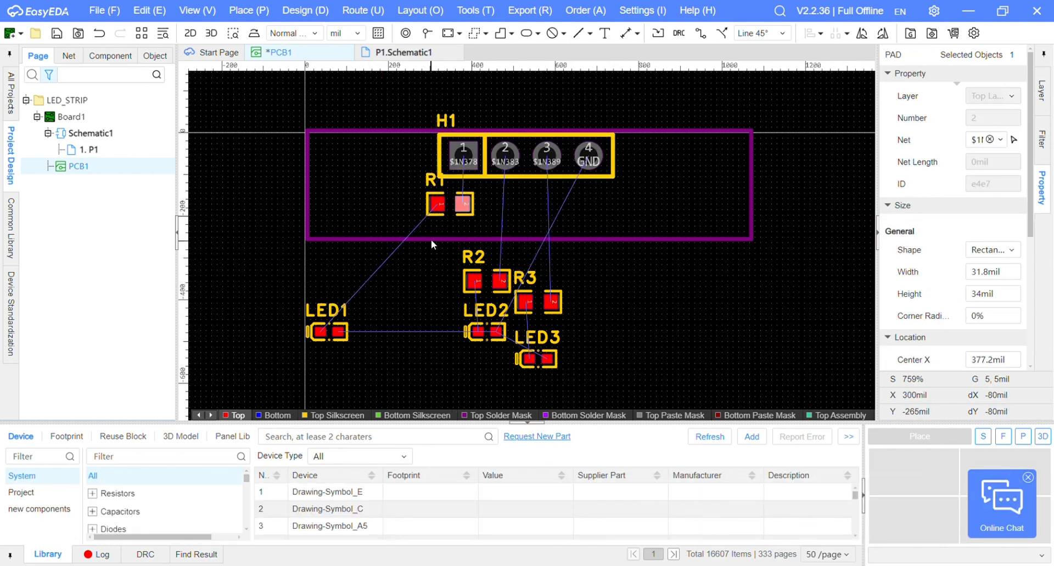
left_click(430, 239)
left_click_drag(528, 240, 530, 403)
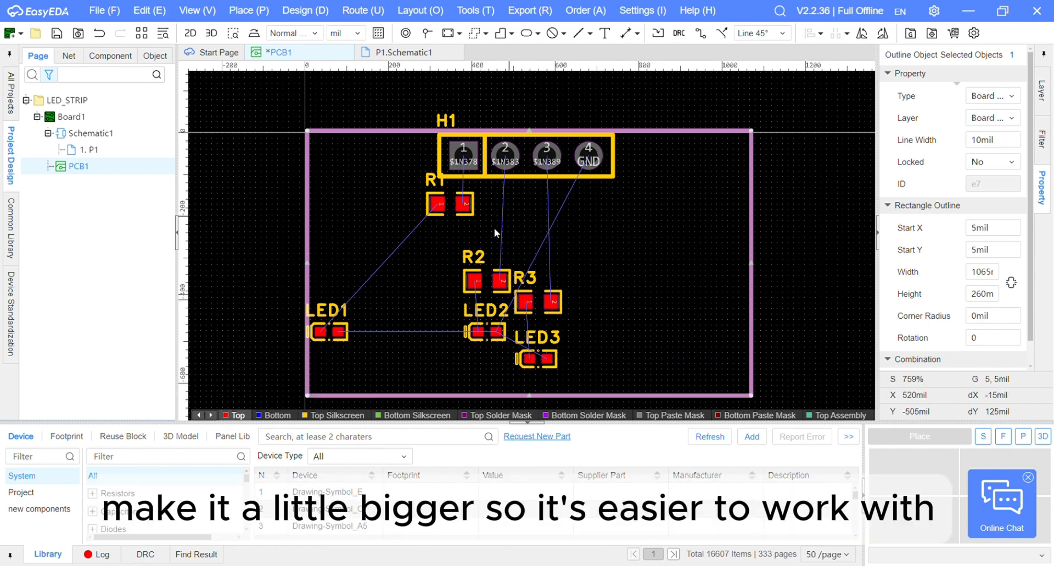
Rotate R1, R2 and R3 to 90 degrees and line them up below header pins 1, 2 and 3
mouse_move(464, 215)
left_mouse_down()
mouse_move(466, 239)
mouse_move(480, 226)
left_mouse_up()
key("space")
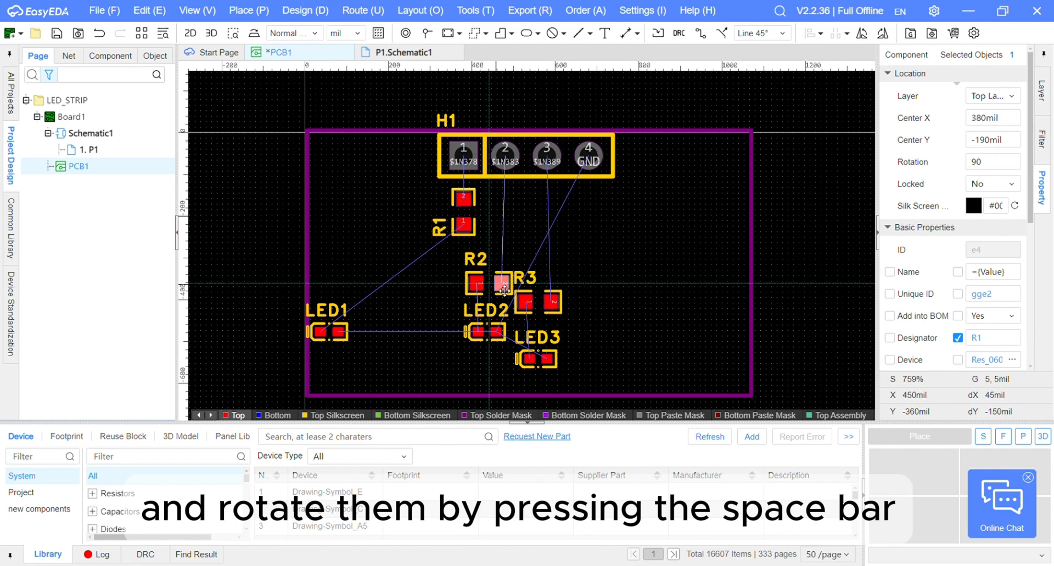
left_click_drag(505, 289, 507, 208)
key("space")
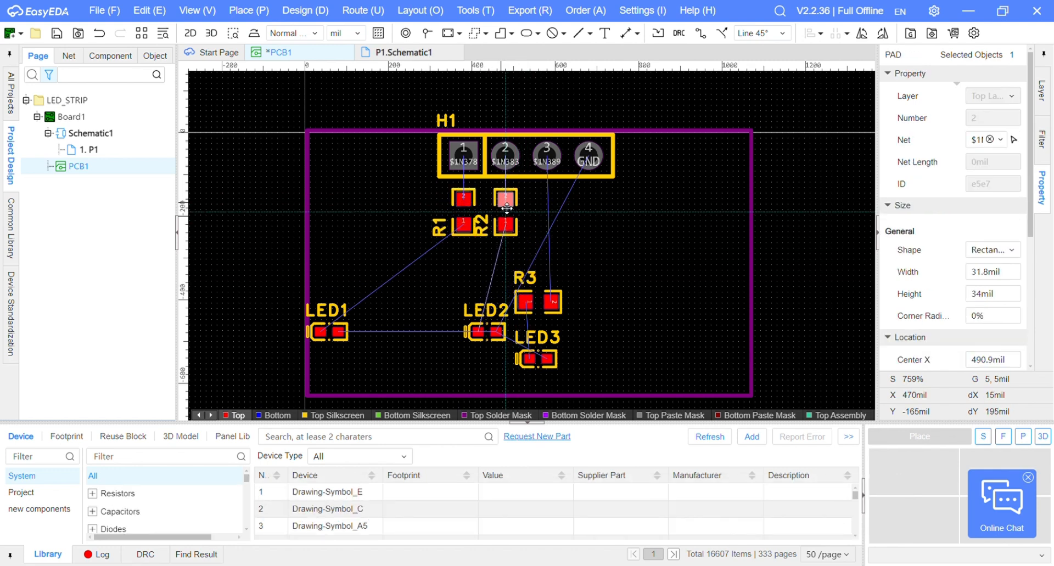
left_click_drag(547, 301, 548, 196)
key("space")
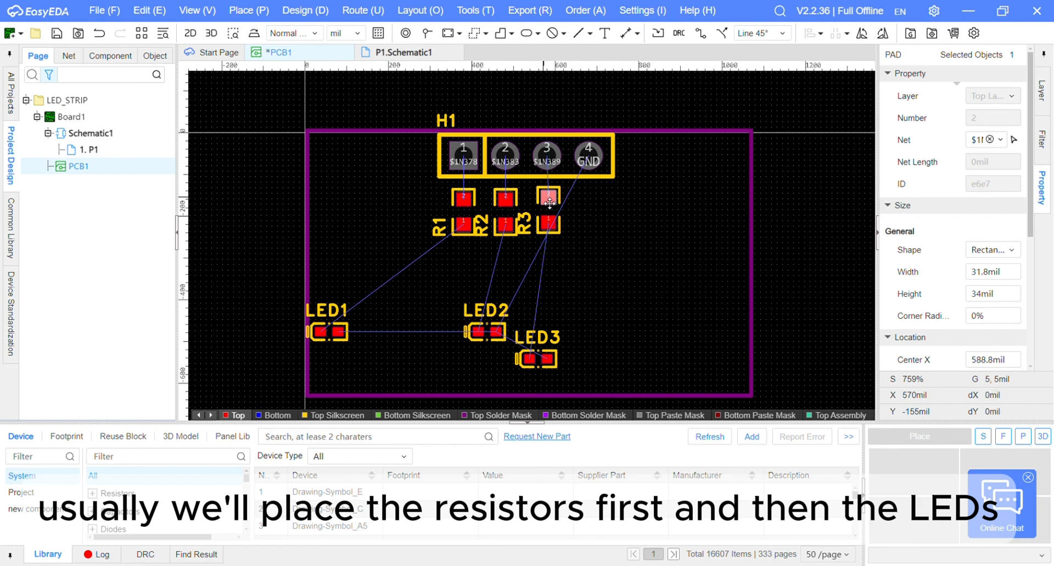
Rotate LED1, LED2 and LED3 to 270 degrees and place each one directly below its matching resistor
left_click_drag(339, 331, 477, 280)
key("space")
key("space")
key("space")
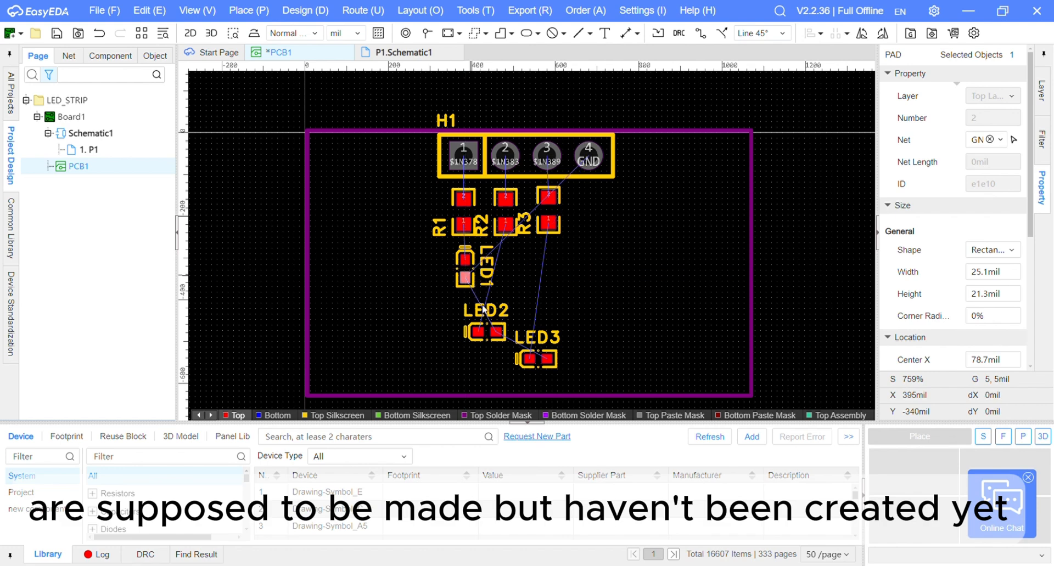
key("space")
left_click_drag(486, 333, 500, 276)
left_click_drag(522, 360, 542, 277)
key("space")
key("space")
key("space")
key("space")
key("space")
key("space")
key("space")
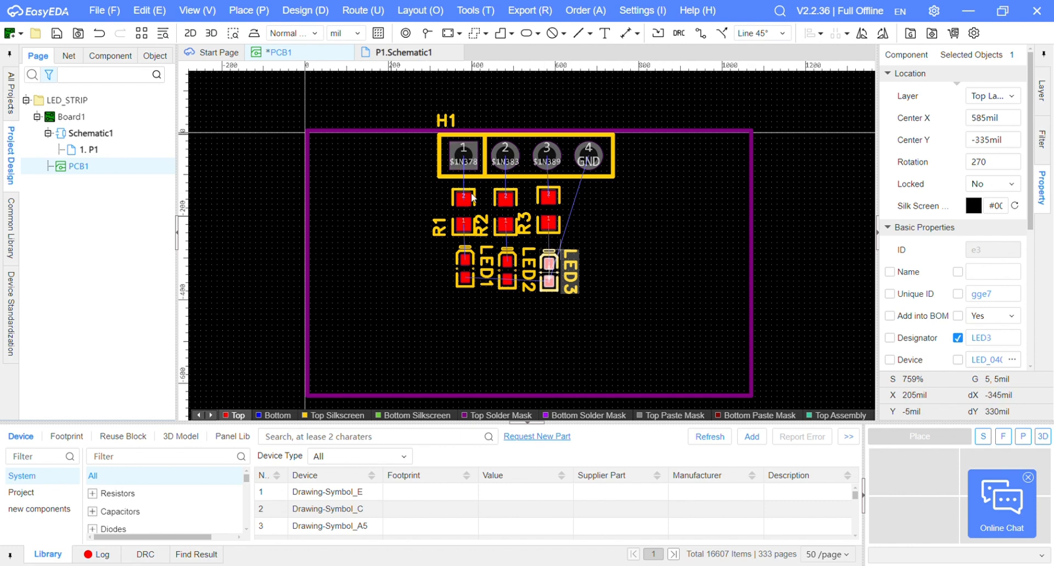
Move the header, resistors and LEDs together slightly down within the board outline, leaving the outline in its original place
left_click_drag(391, 134, 451, 163)
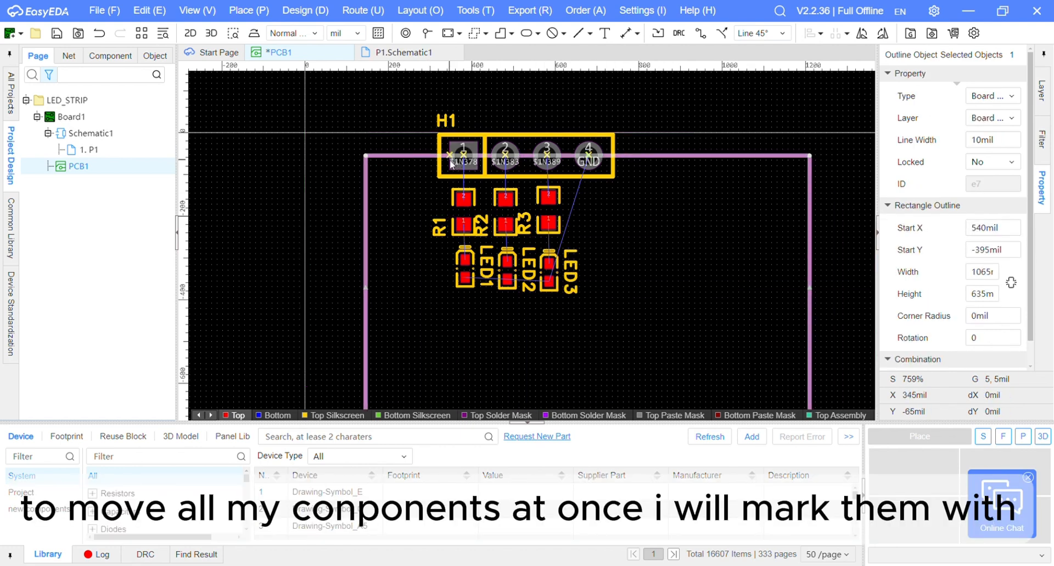
key("ctrl+z")
left_click_drag(650, 326, 419, 148)
key("Down")
key("Down")
key("Down")
key("Down")
key("Down")
key("Down")
key("Down")
key("Down")
key("Down")
key("Down")
key("Down")
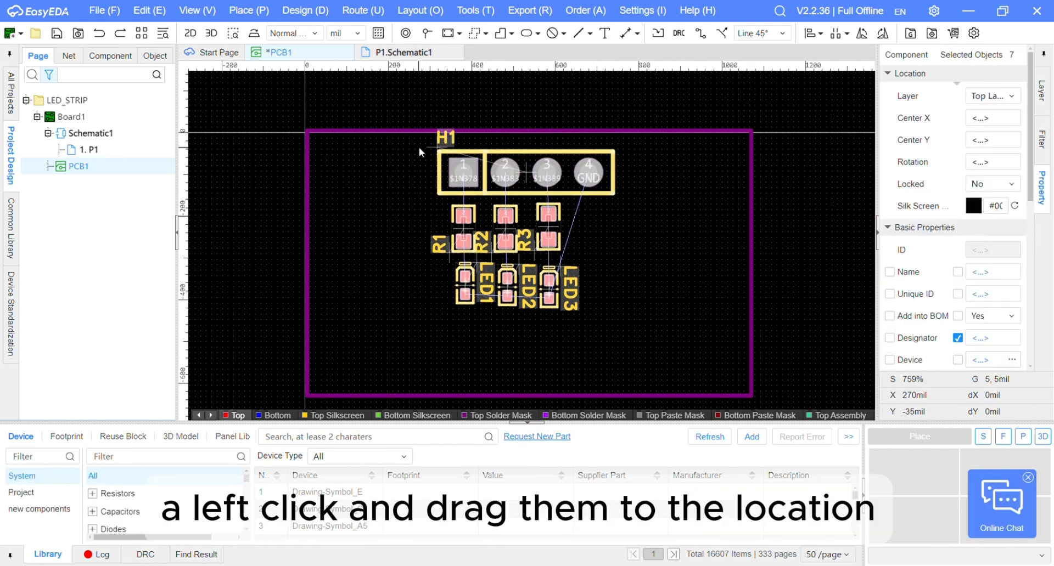
key("Down")
key("Down")
left_click(386, 202)
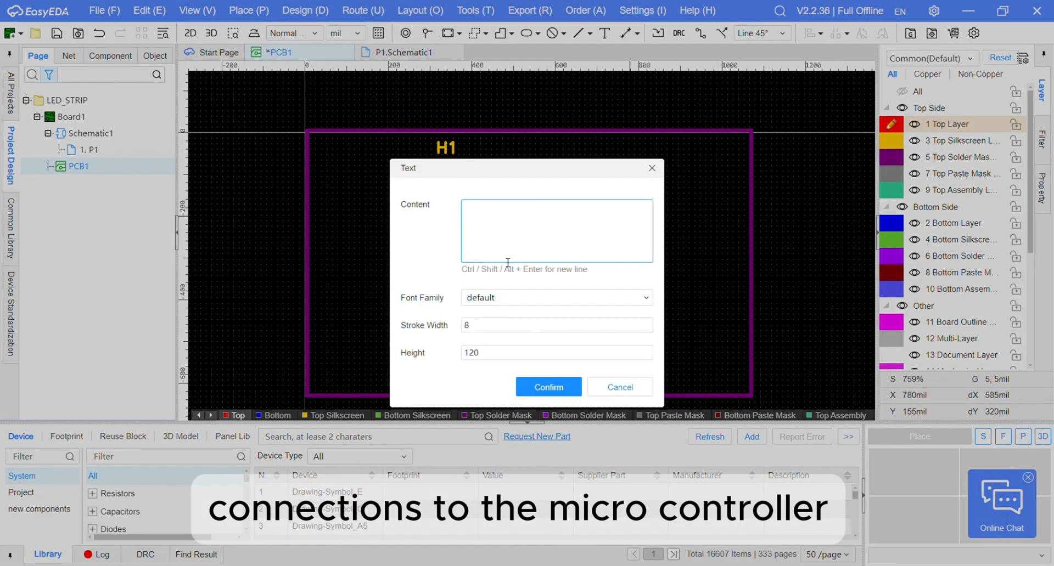
Place the text P1 to the left of header H1 and set its height to 50 mil
left_click(544, 385)
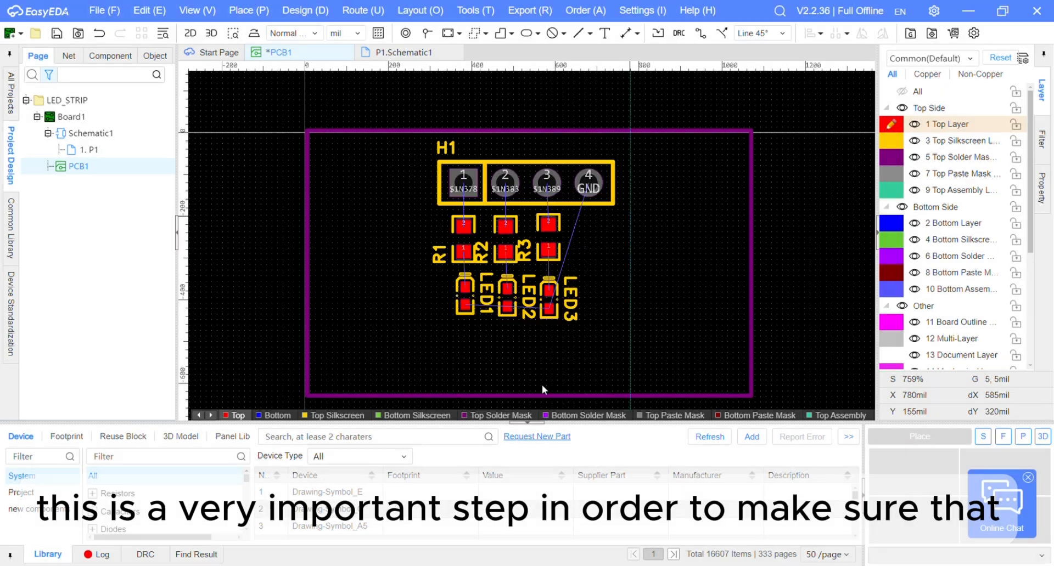
left_click(384, 209)
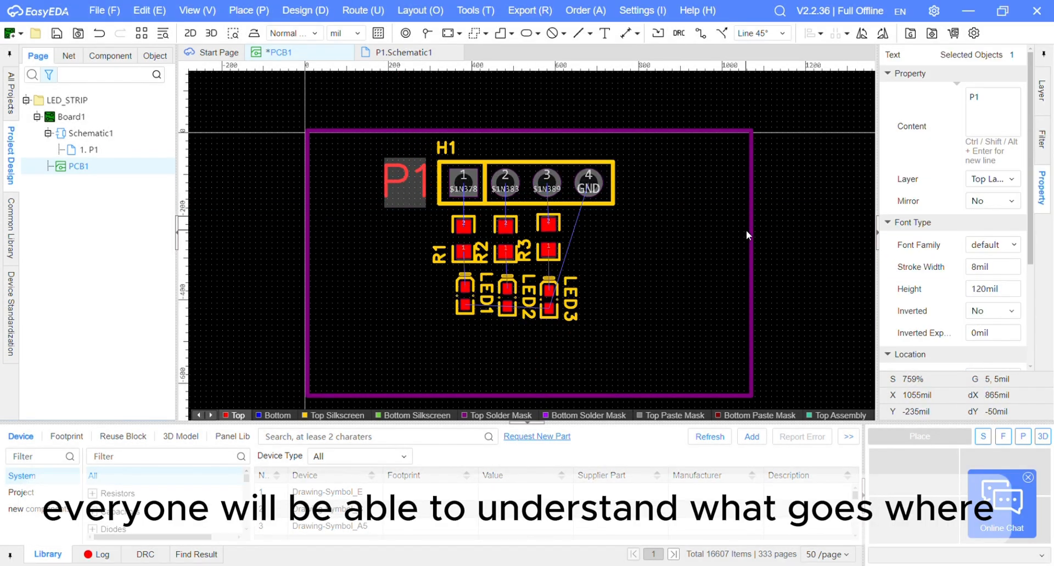
left_click(988, 290)
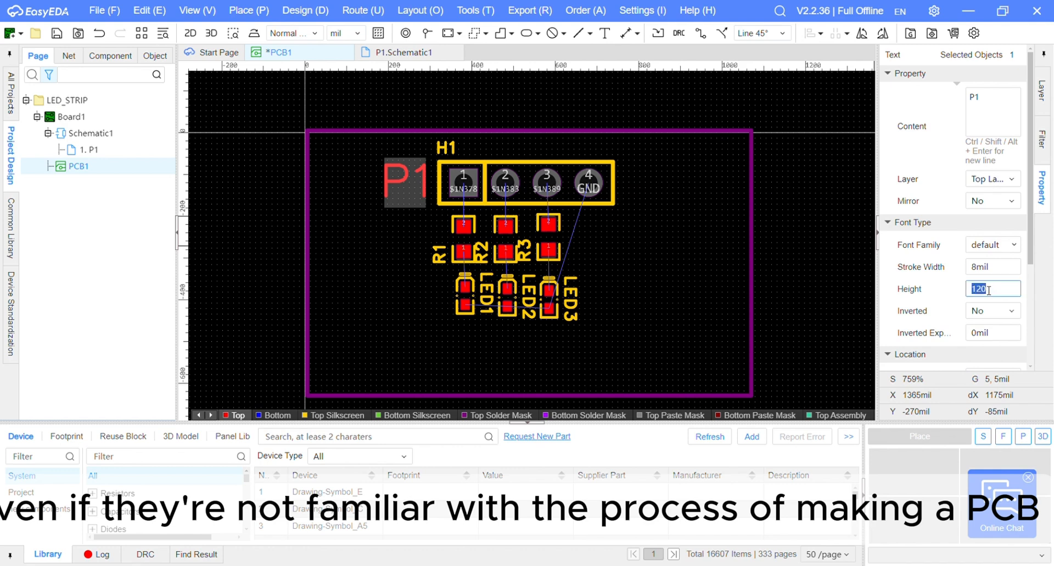
type("50")
key("Return")
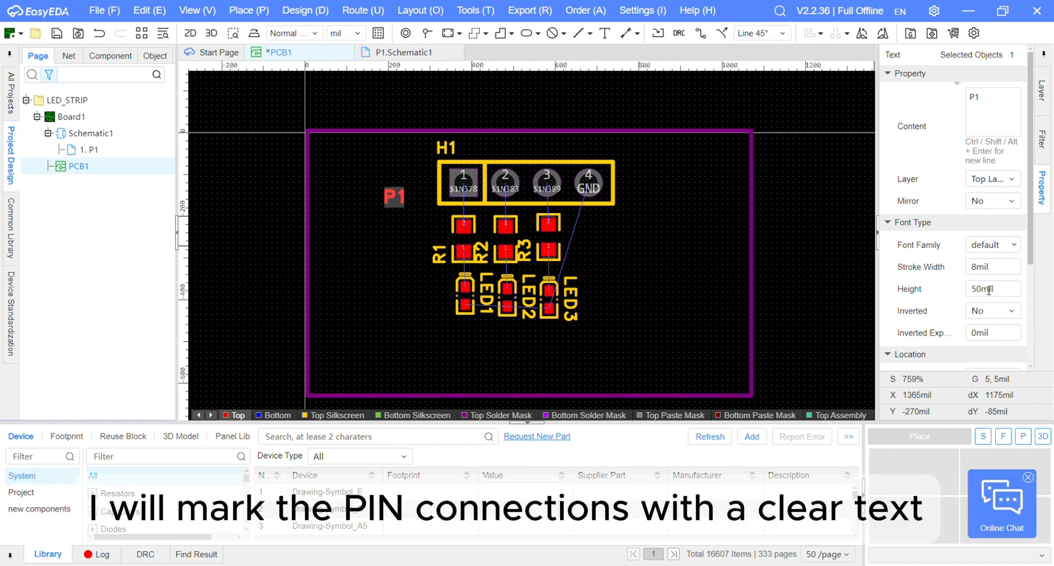
Move the P1 label closer to header pin 1 and place copies of it above pins 2 and 3 and to the right of pin 4
left_click_drag(394, 200, 405, 183)
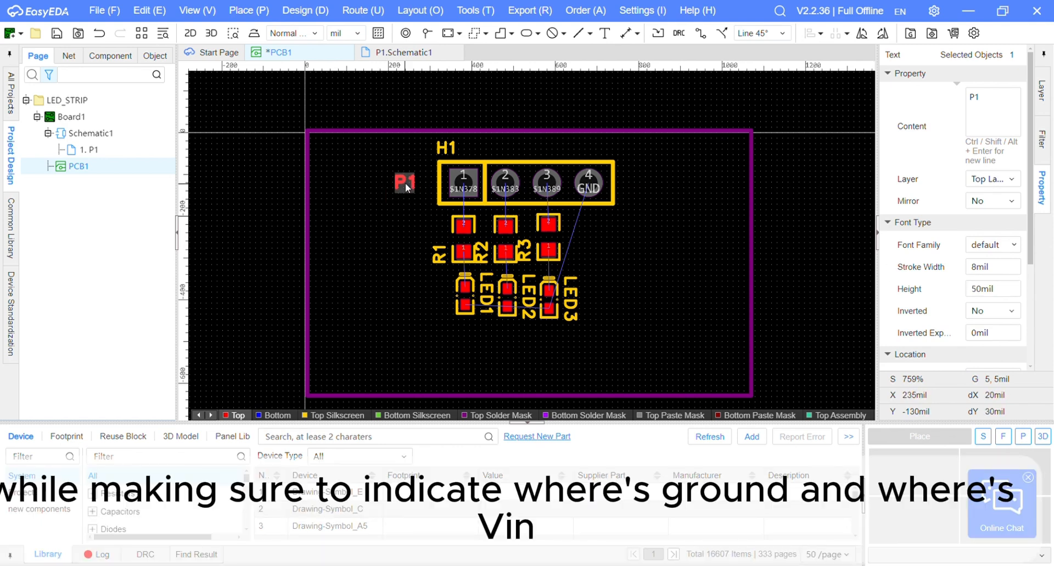
key("ctrl+c")
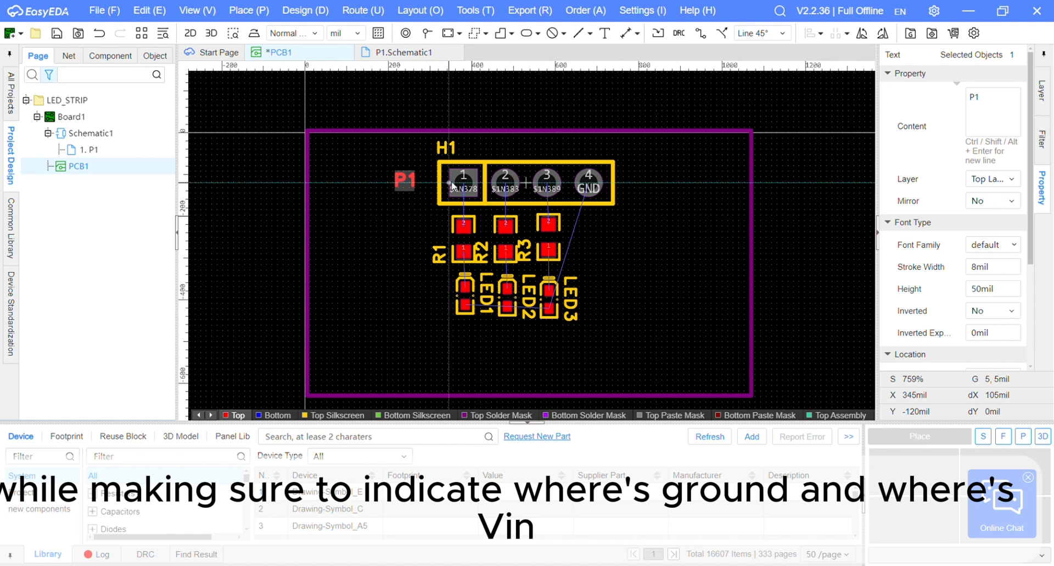
left_click(499, 149)
key("ctrl+v")
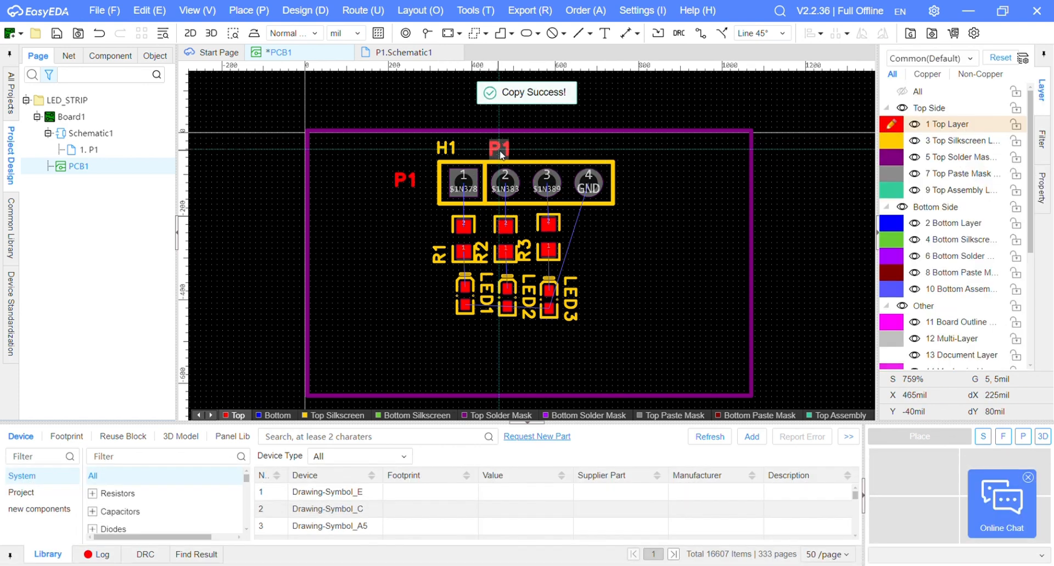
left_click(505, 155)
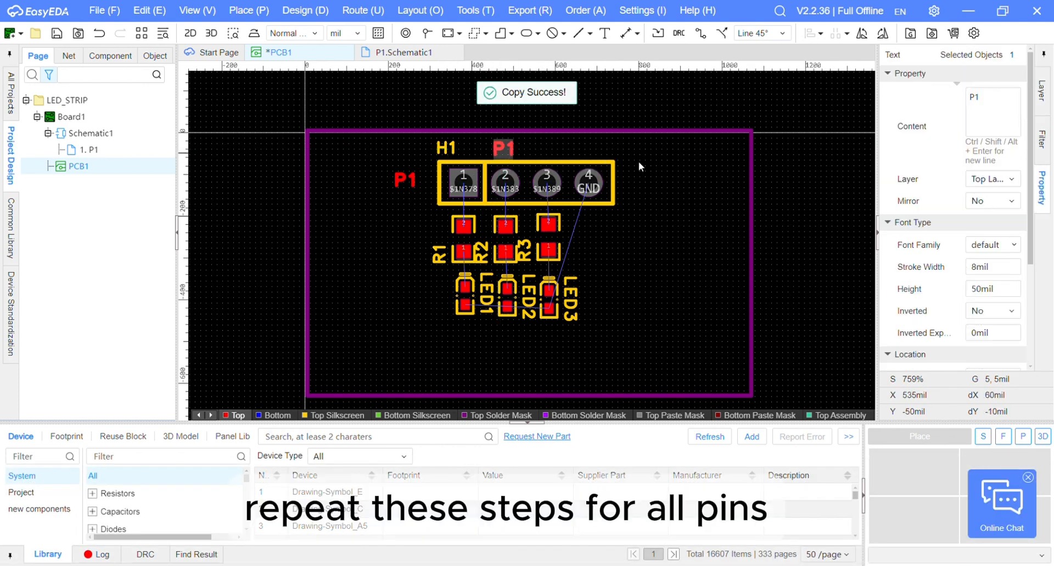
key("ctrl+v")
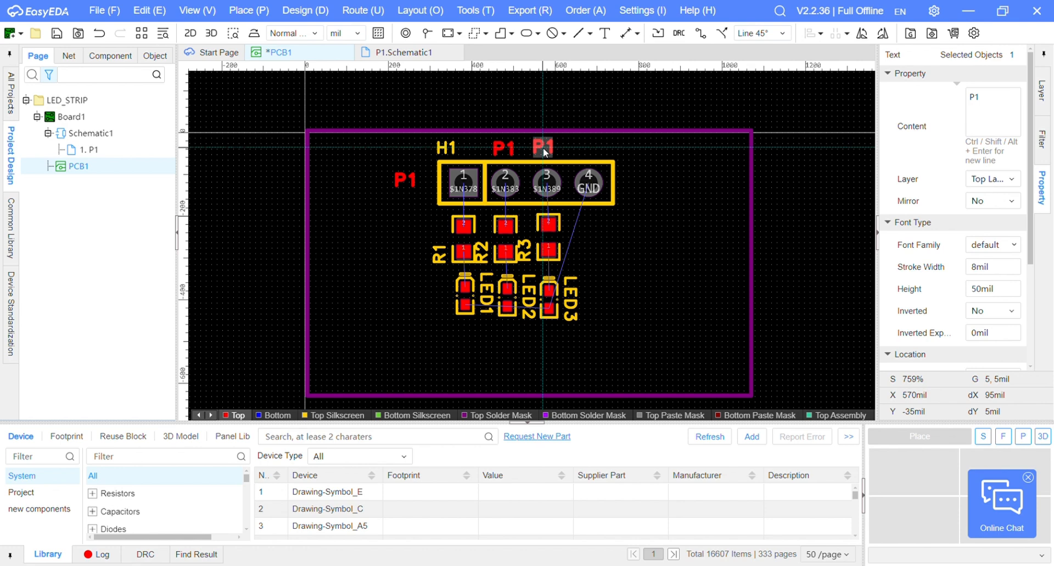
left_click(548, 147)
key("ctrl+v")
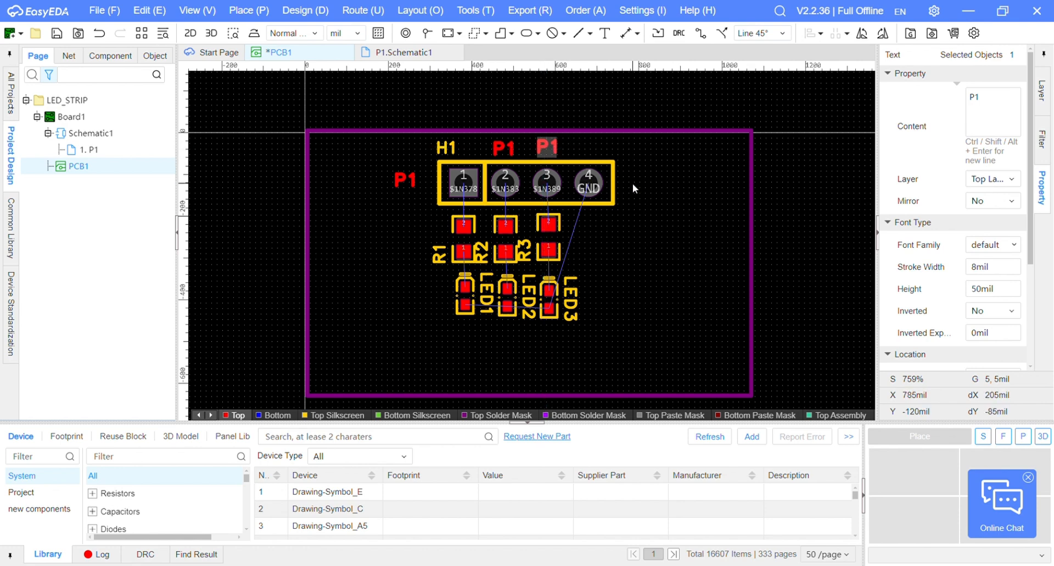
left_click(630, 181)
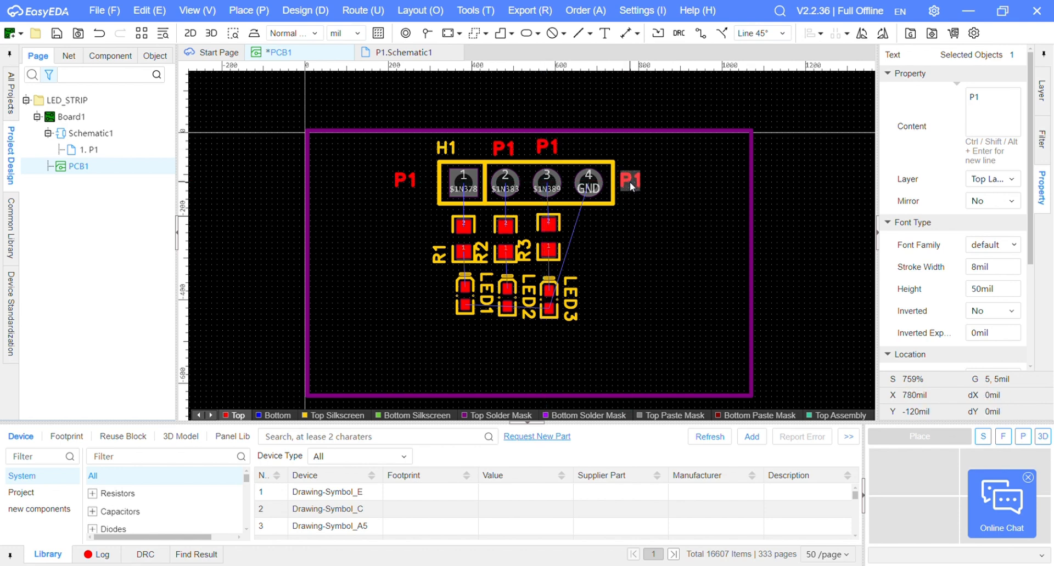
Change the copied label texts to P2 above pin 2, P3 above pin 3 and GND beside pin 4
double_click(508, 153)
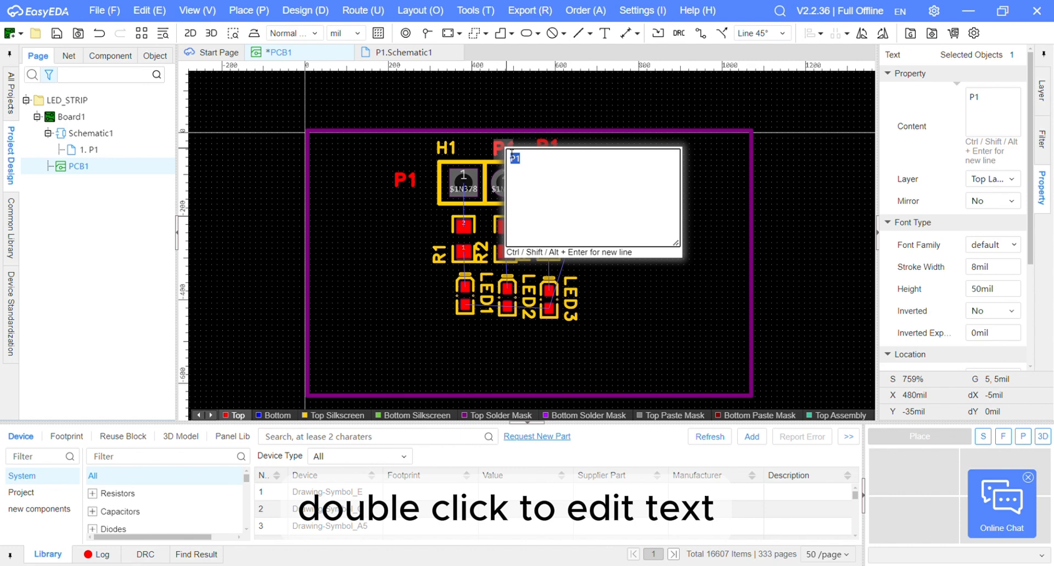
type("P2")
key("Return")
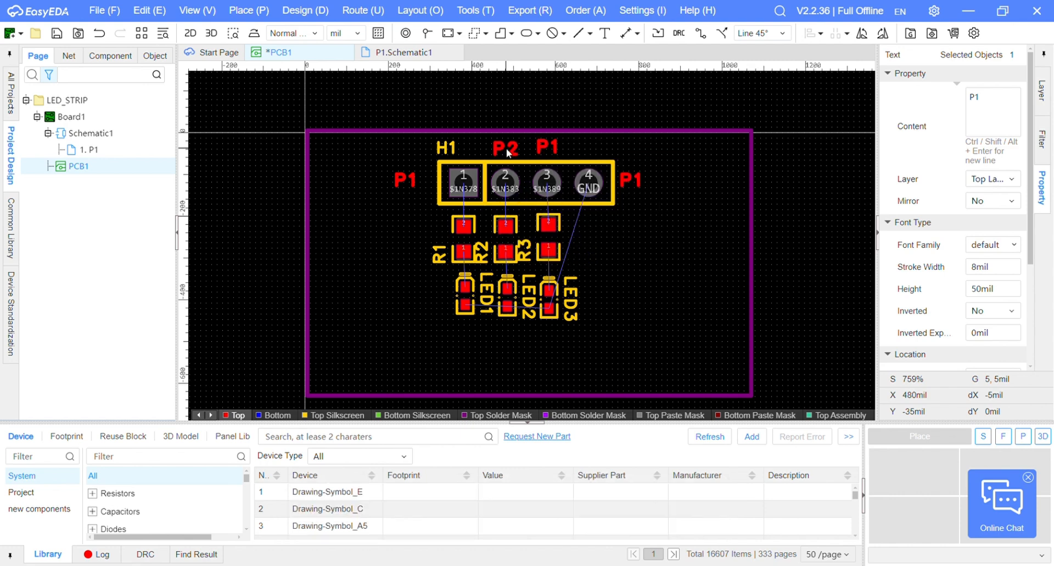
double_click(546, 147)
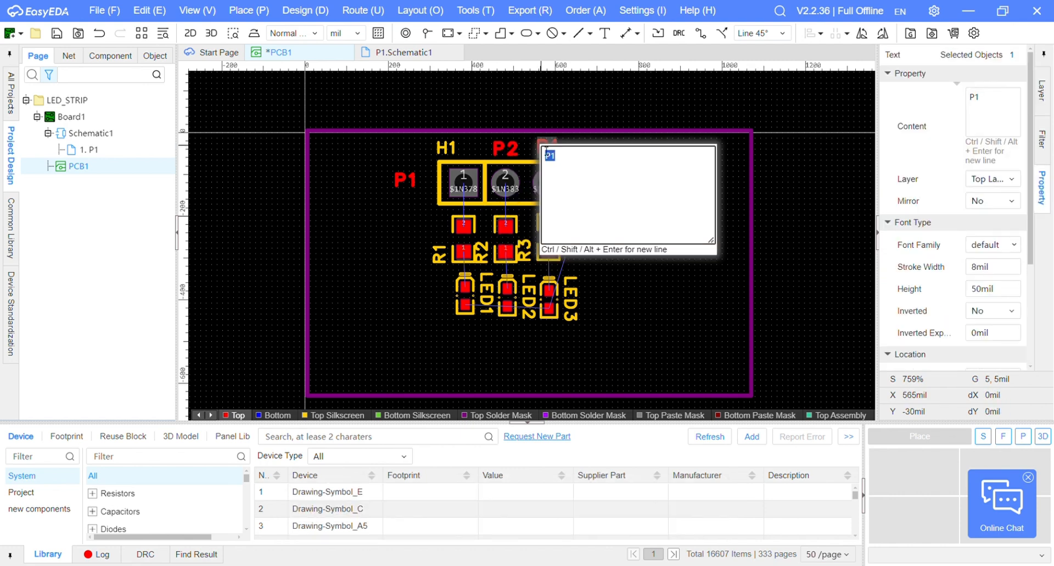
type("P3")
key("Return")
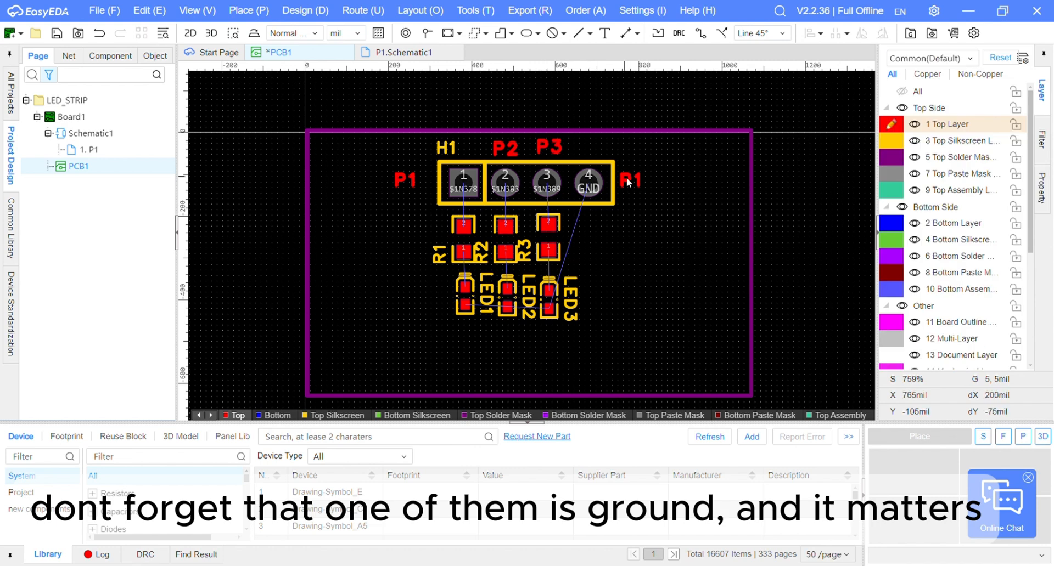
double_click(631, 181)
type("GND")
key("Return")
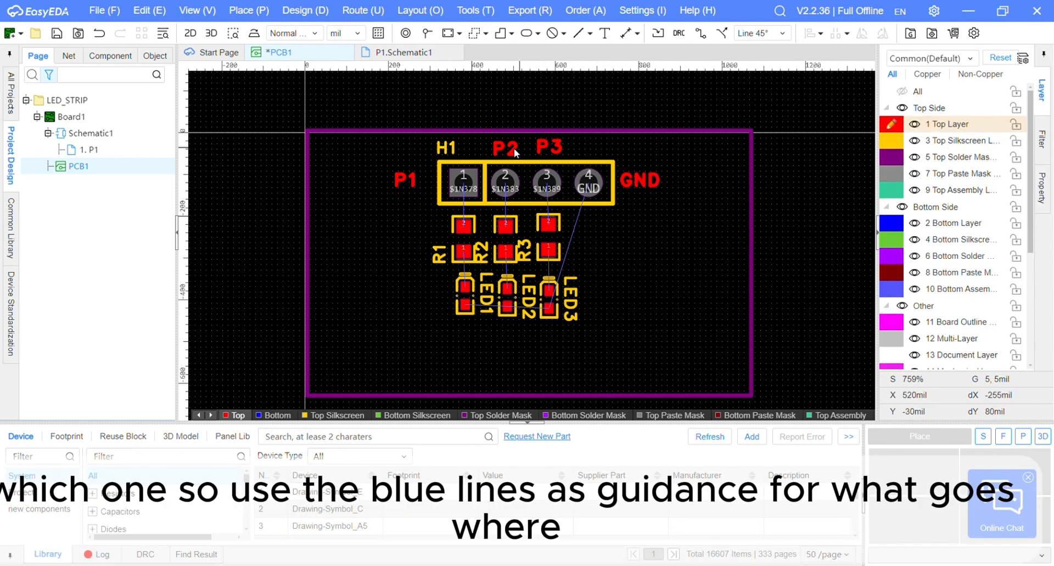
Move the P1, P2, P3 and GND labels together onto the Top Silkscreen layer
left_click(548, 151)
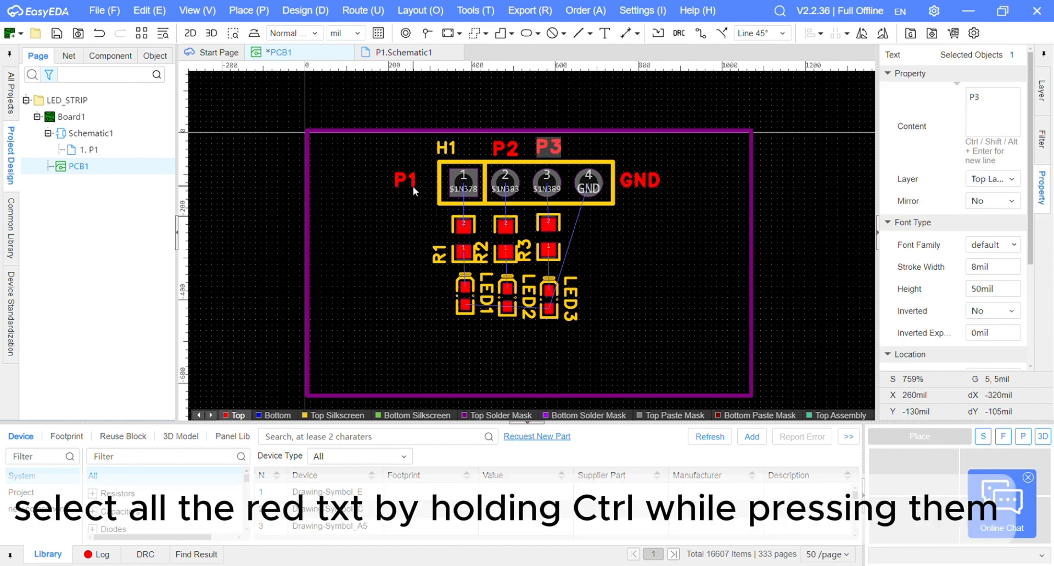
left_click(400, 179, "ctrl")
left_click(503, 149, "ctrl")
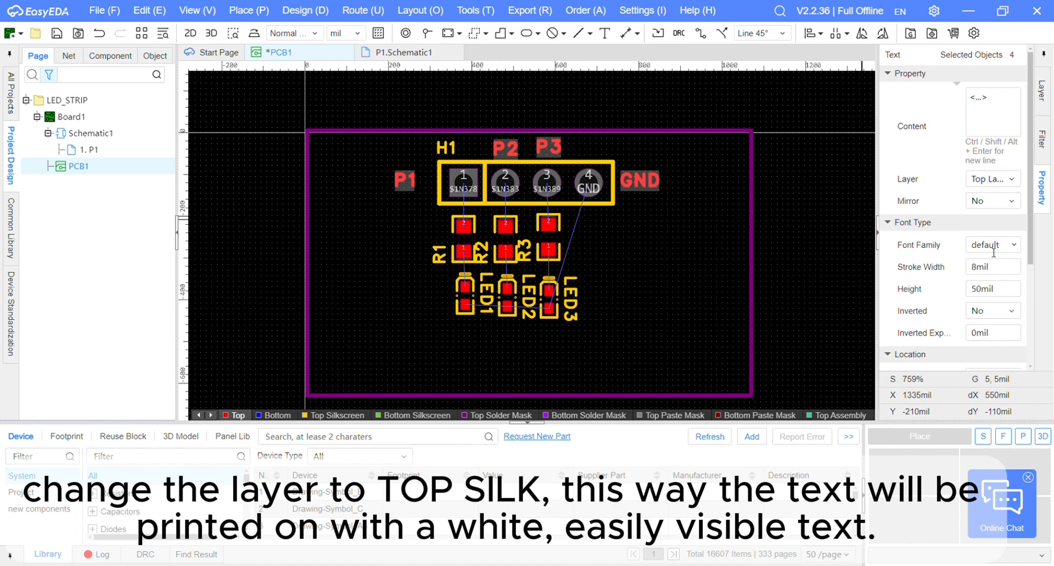
left_click(1002, 180)
left_click(990, 230)
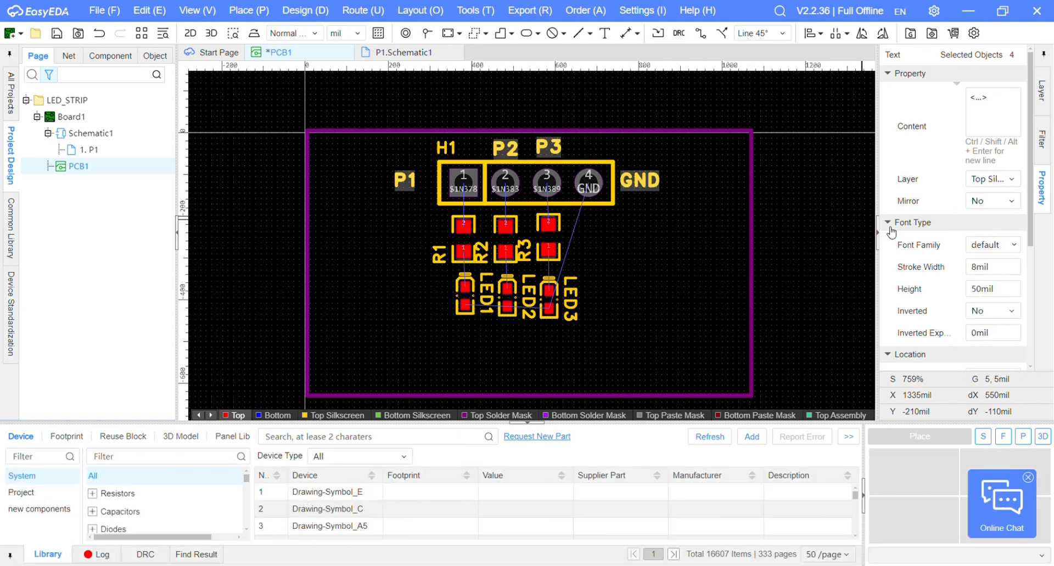
Delete the header's H1 designator text and nudge the P1 label slightly toward the header
left_click(446, 148)
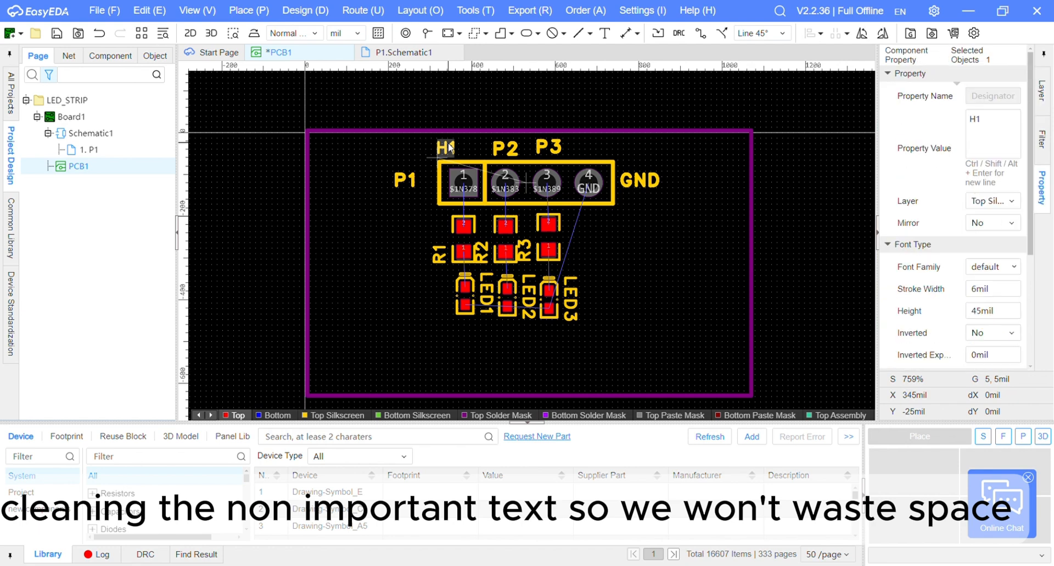
left_click(449, 144)
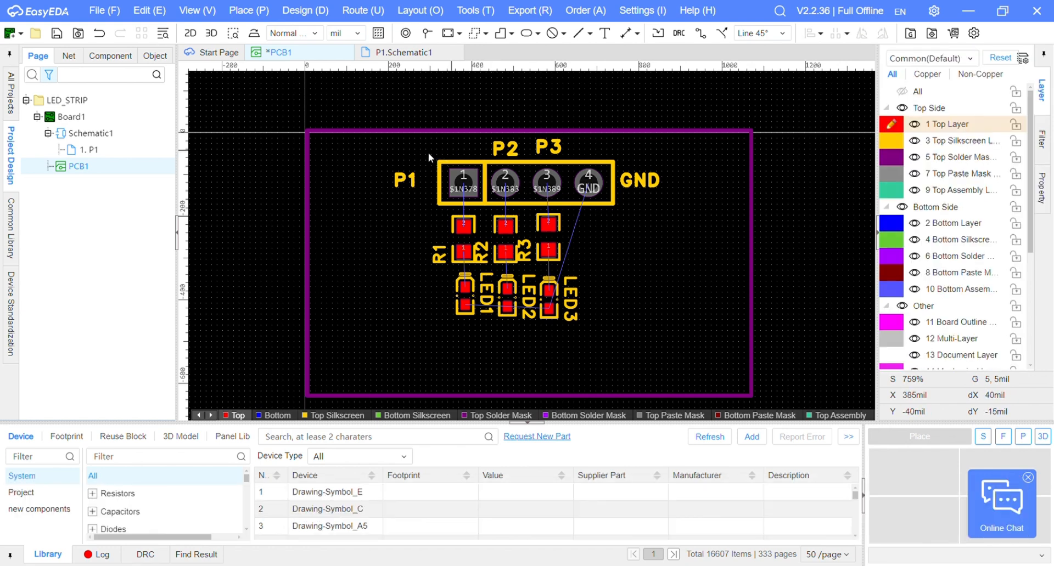
left_click_drag(407, 181, 410, 181)
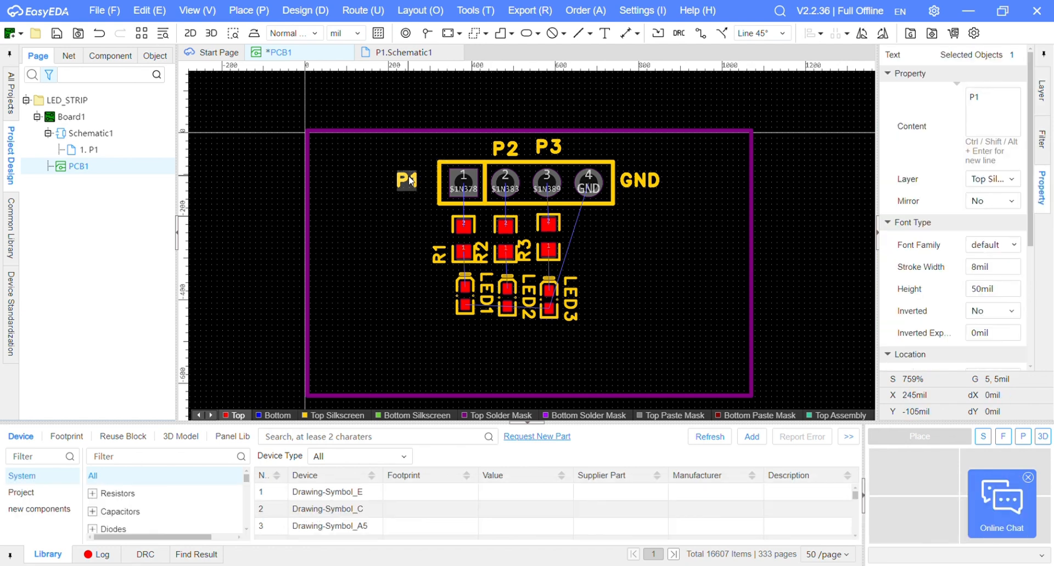
left_click(620, 227)
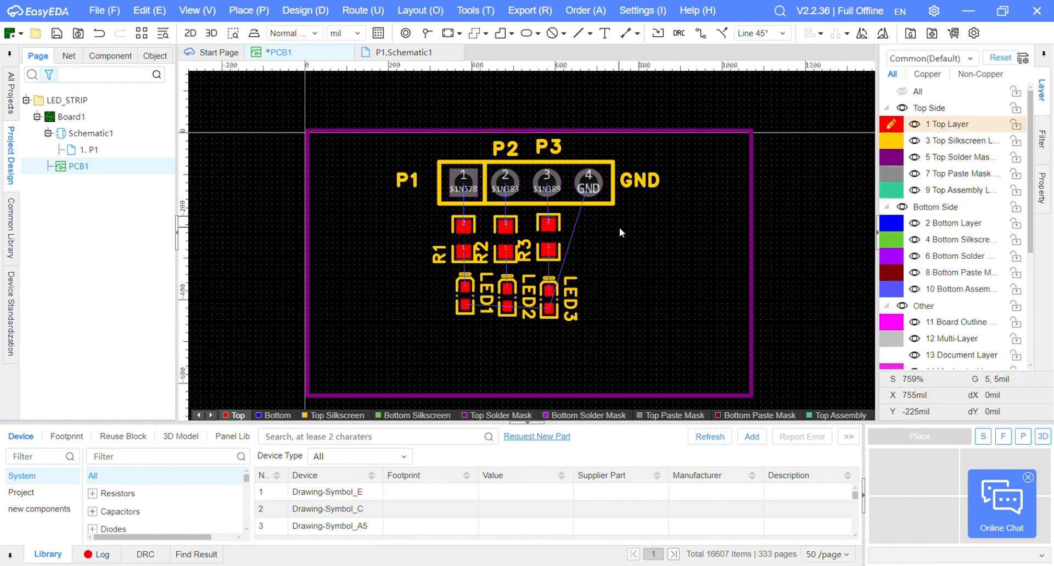
Shrink the board outline to about 495 mil high and bring its right edge in close to the GND label
left_click(540, 395)
left_click_drag(540, 399, 552, 338)
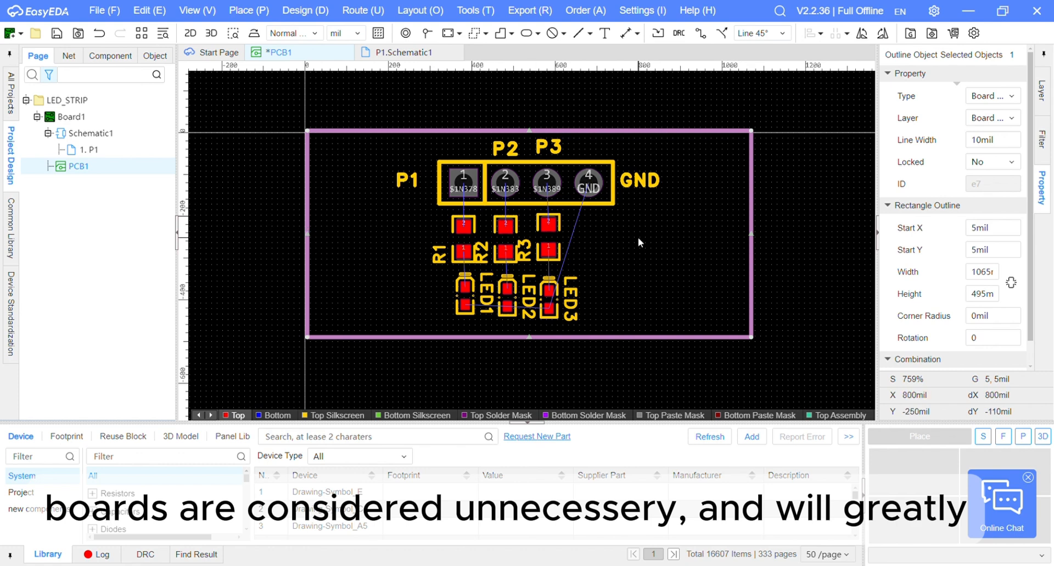
left_click_drag(742, 237, 662, 239)
Shift all components and labels left together within the outline, and narrow the board outline to about 760 mil wide
left_click_drag(653, 327, 390, 147)
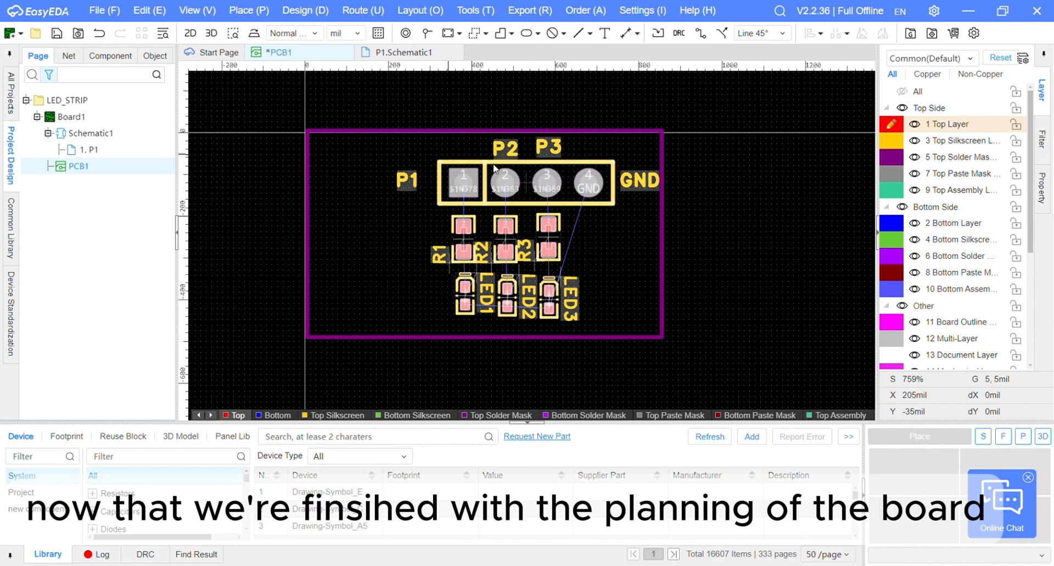
left_click_drag(509, 171, 498, 171)
key("Left")
key("Left")
key("Left")
key("Left")
key("Left")
key("Left")
key("Left")
key("Left")
key("Left")
key("Left")
key("Left")
key("Left")
key("Left")
key("Left")
key("Left")
key("Left")
key("Left")
key("Left")
key("Left")
key("Left")
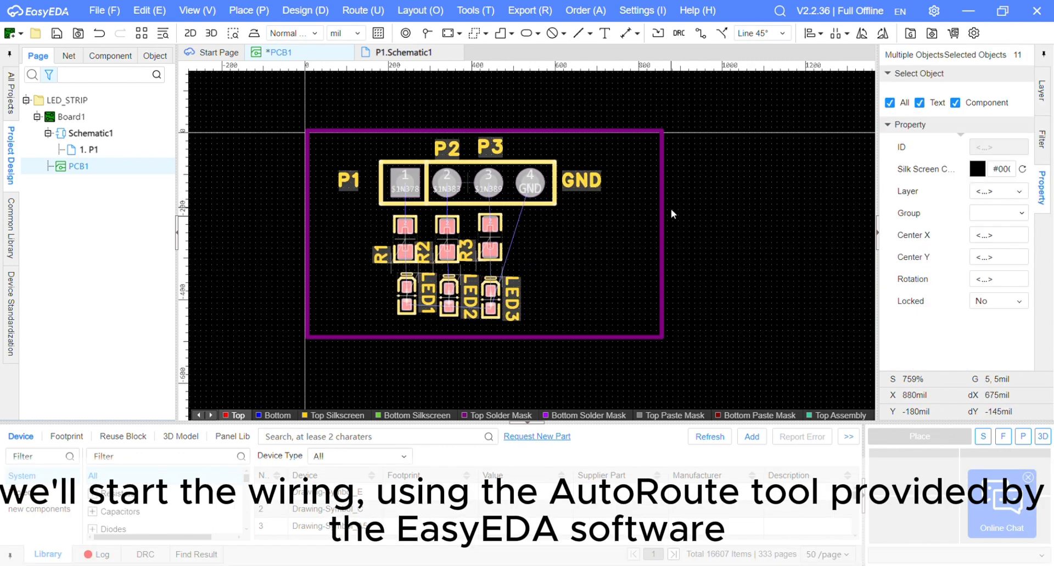
left_click(663, 225)
left_click_drag(665, 236, 624, 236)
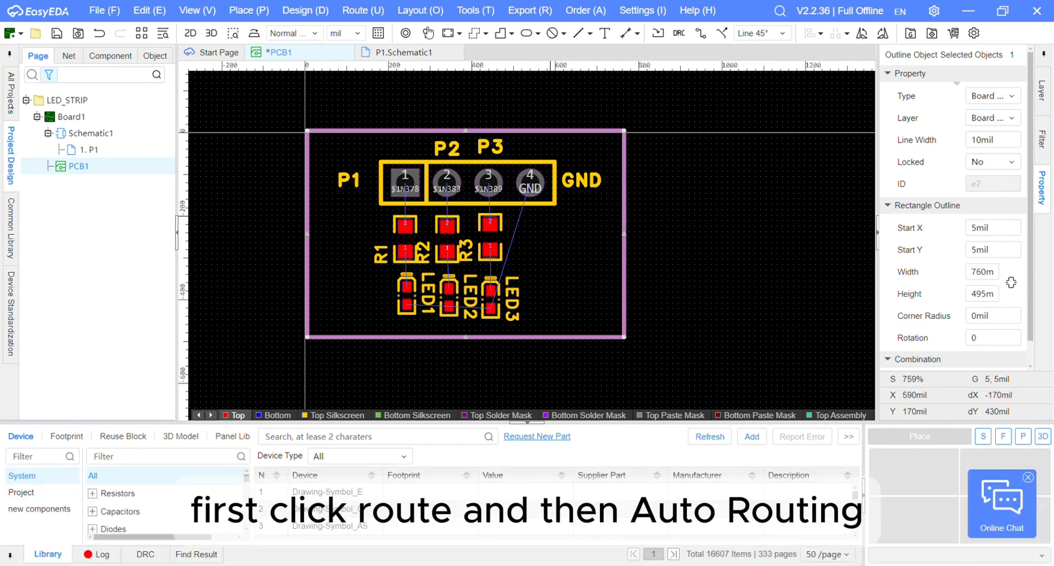
Auto-route all nets with 45-degree corners, allowing both the top and bottom layers
left_click(384, 11)
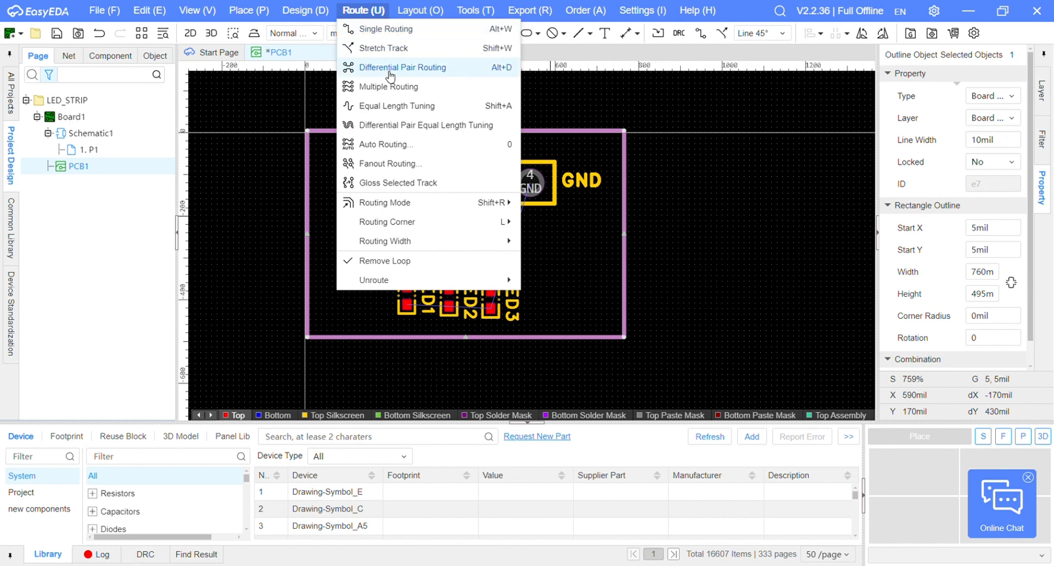
left_click(395, 149)
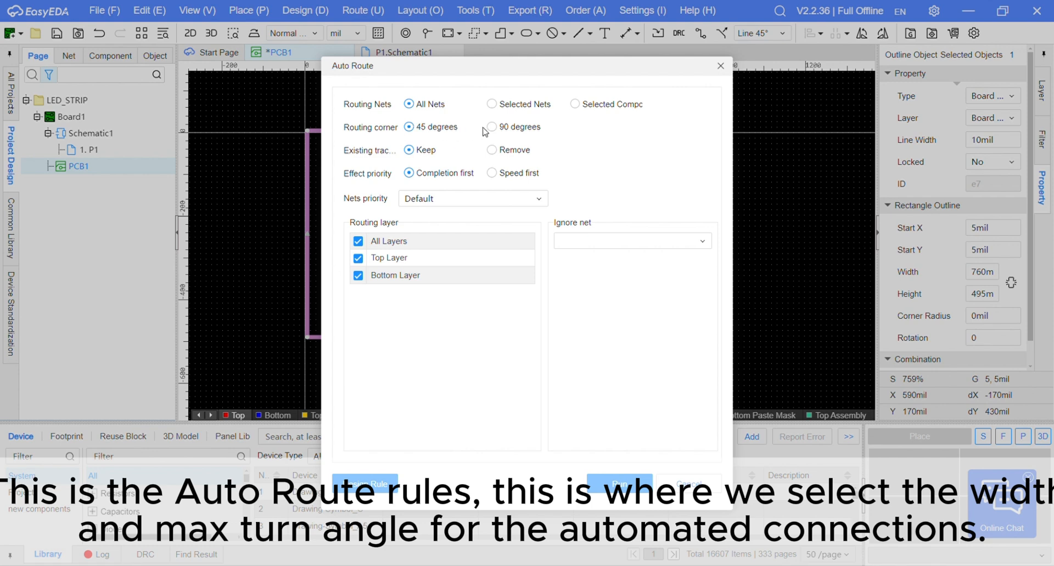
left_click(608, 484)
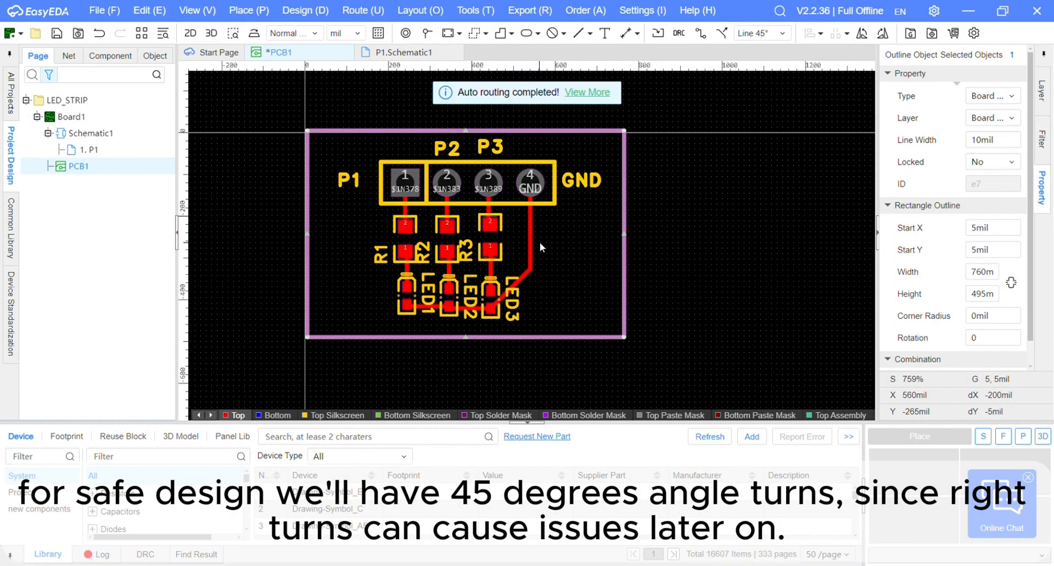
scroll(539, 242, "up", 2)
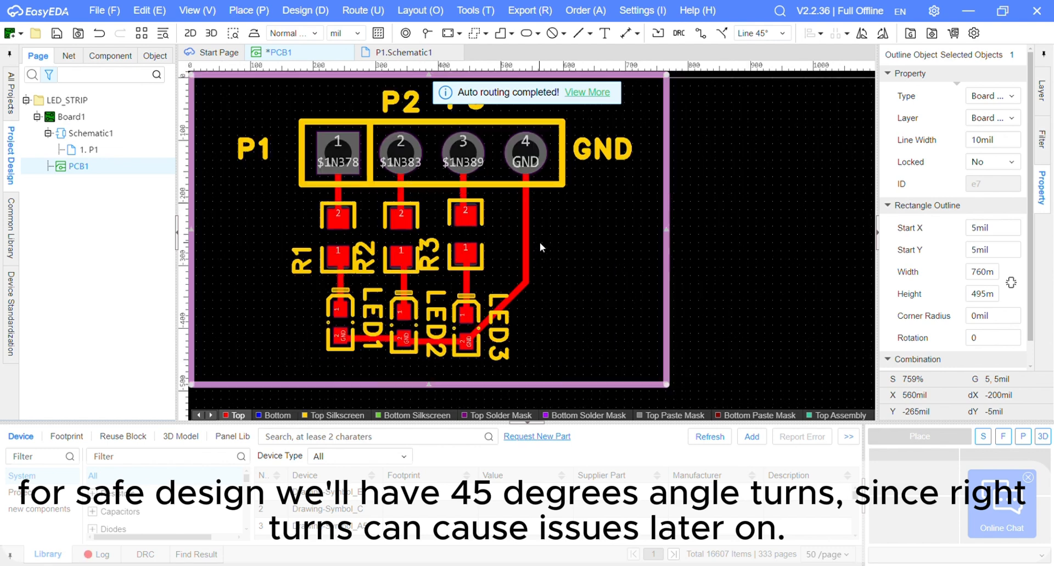
right_click_drag(553, 262, 570, 288)
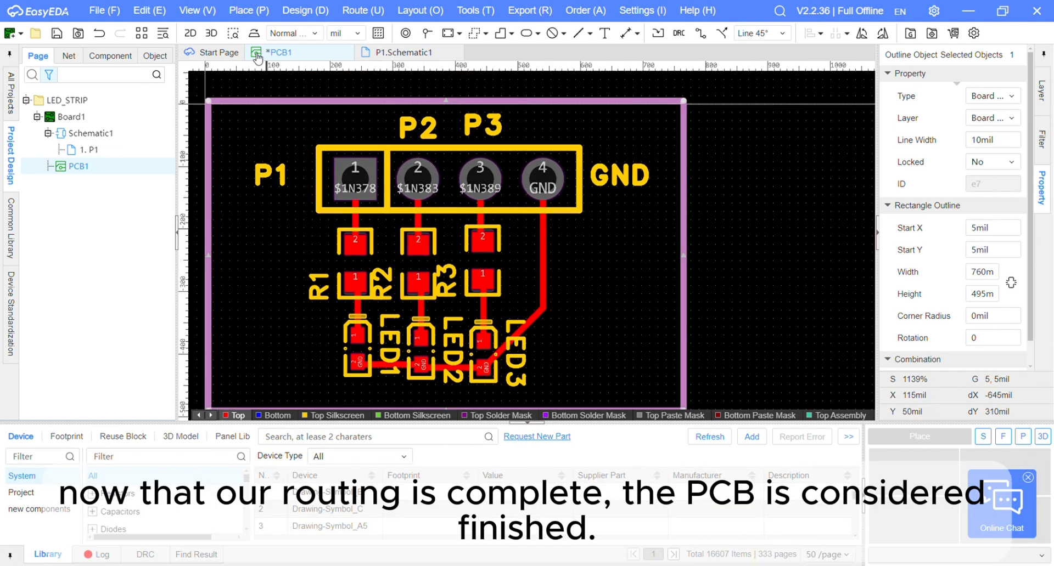
View the board in 3D and rotate it to examine the header, resistors, LEDs and silkscreen labels from above
left_click(212, 34)
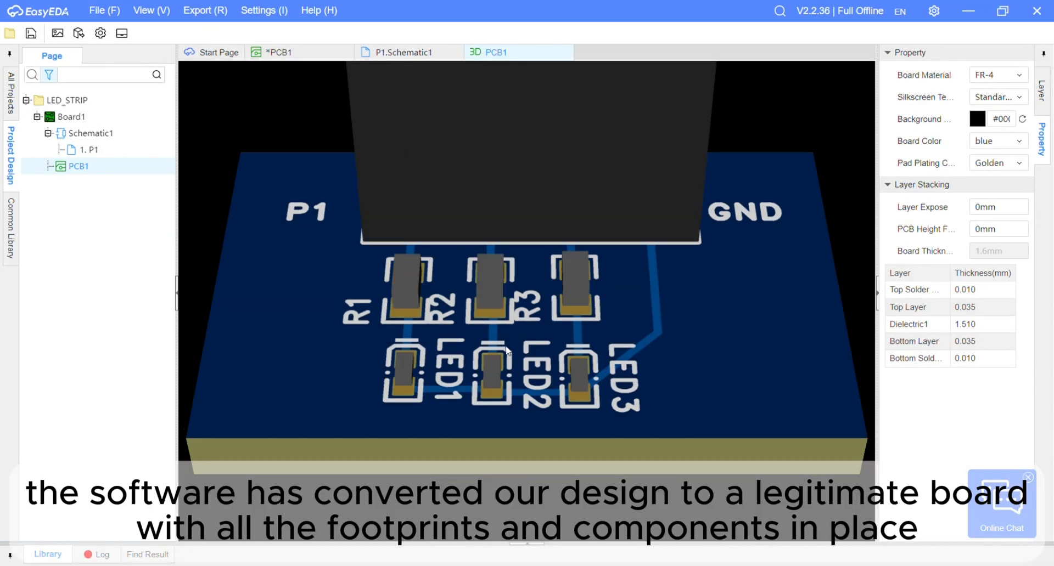
scroll(507, 350, "down", 6)
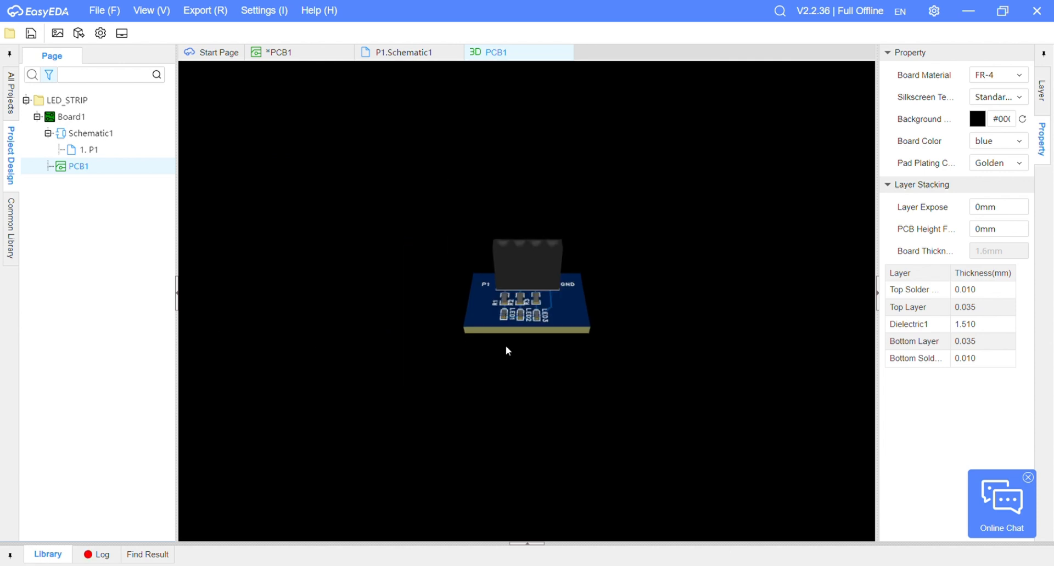
scroll(506, 348, "up", 3)
left_click_drag(505, 348, 568, 270)
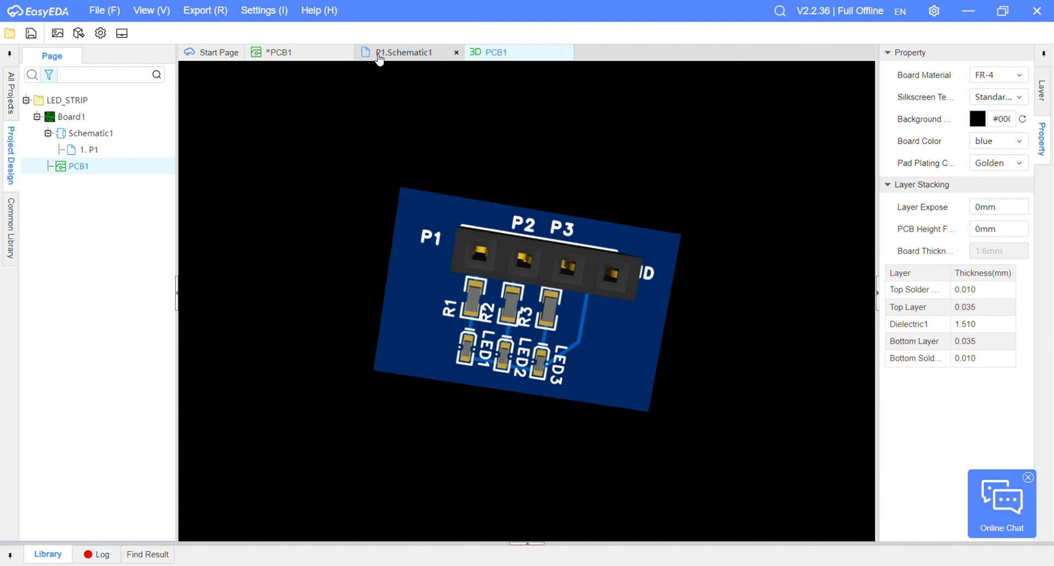
Open the board's 2D preview from the PCB layout, view the bottom side, and switch back to the top side
left_click(379, 55)
left_click(332, 55)
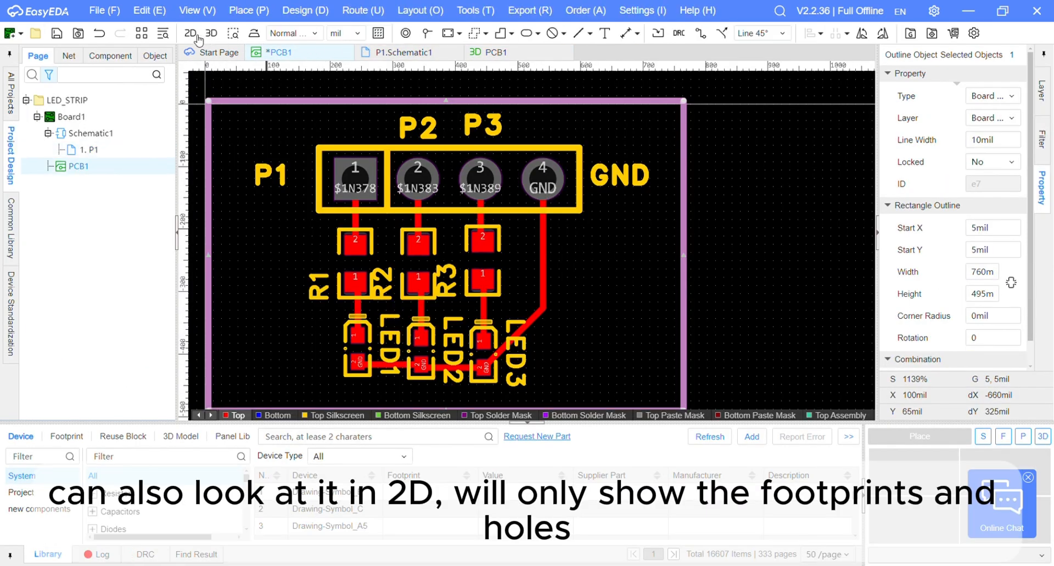
left_click(197, 37)
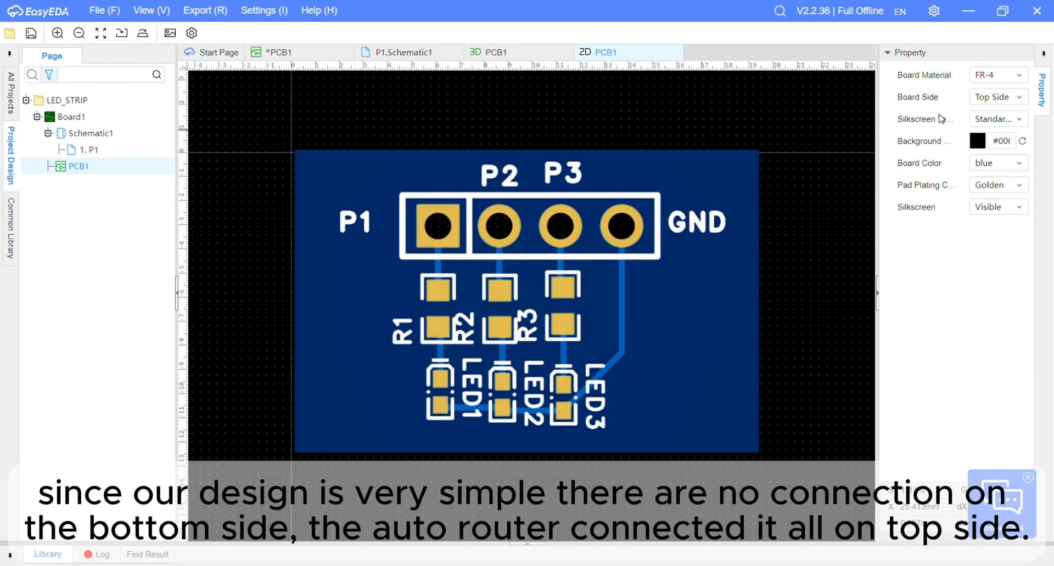
left_click(998, 97)
left_click(990, 130)
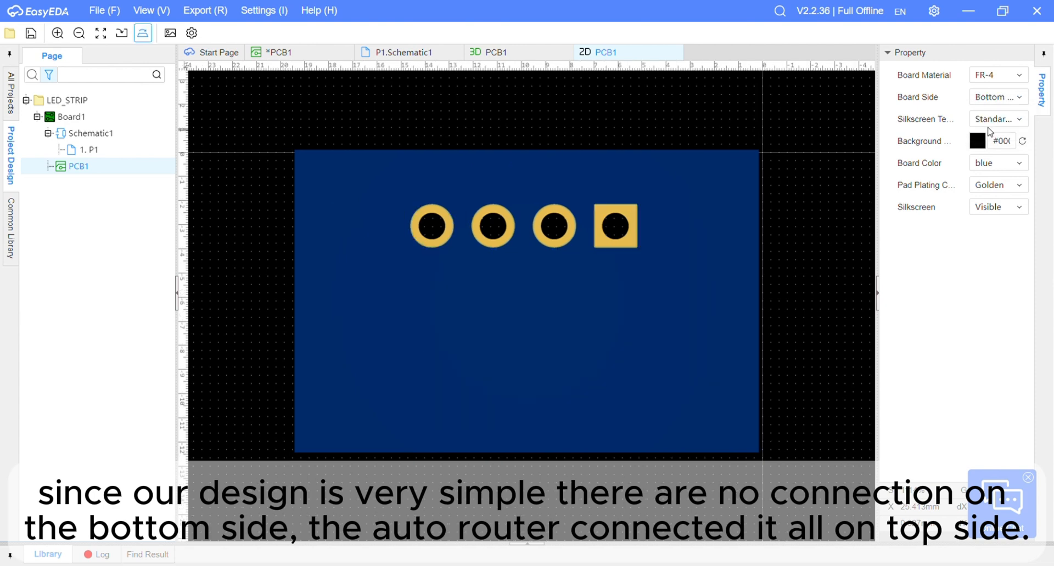
left_click(999, 97)
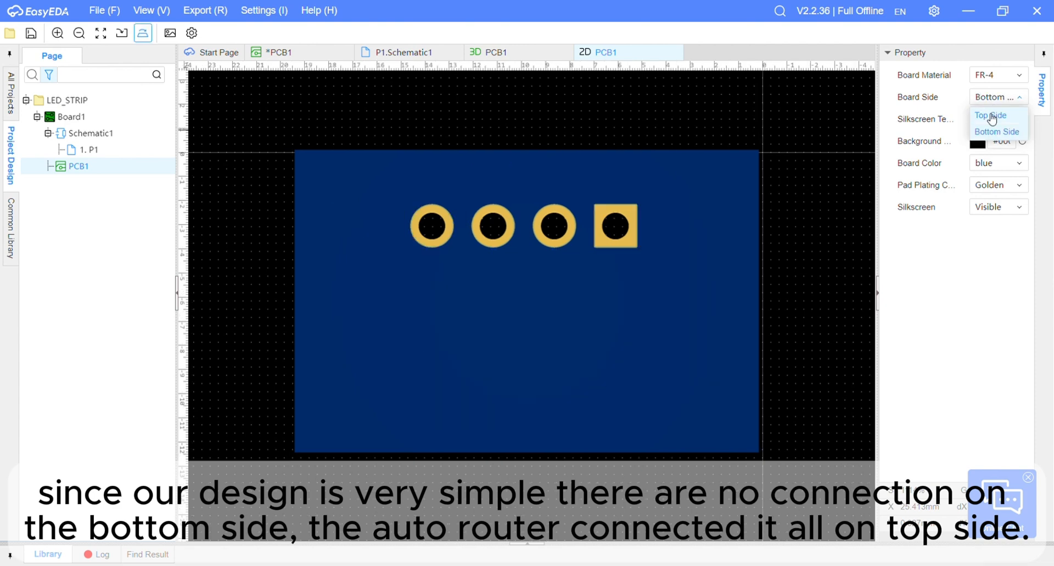
left_click(990, 114)
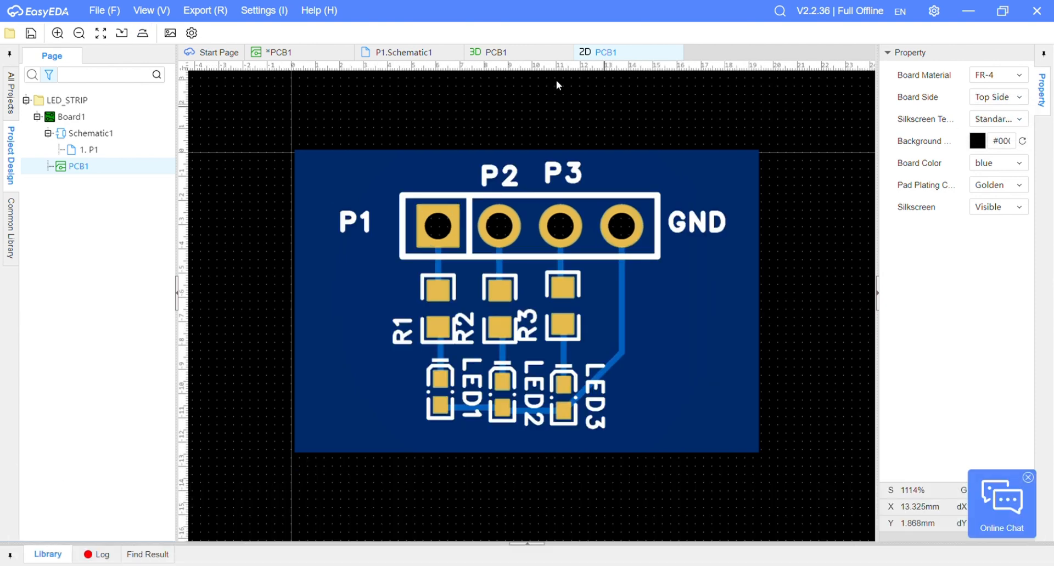
In the PCB layout, place a two-line text reading "Made by:" and the maker's name near the board's lower-left corner
left_click(523, 52)
left_click(296, 53)
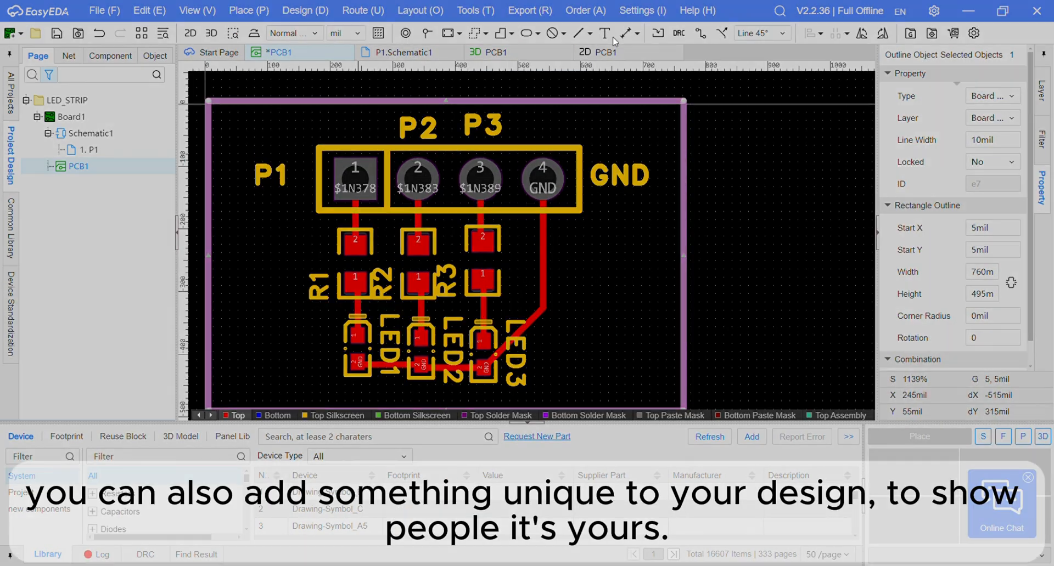
left_click(606, 34)
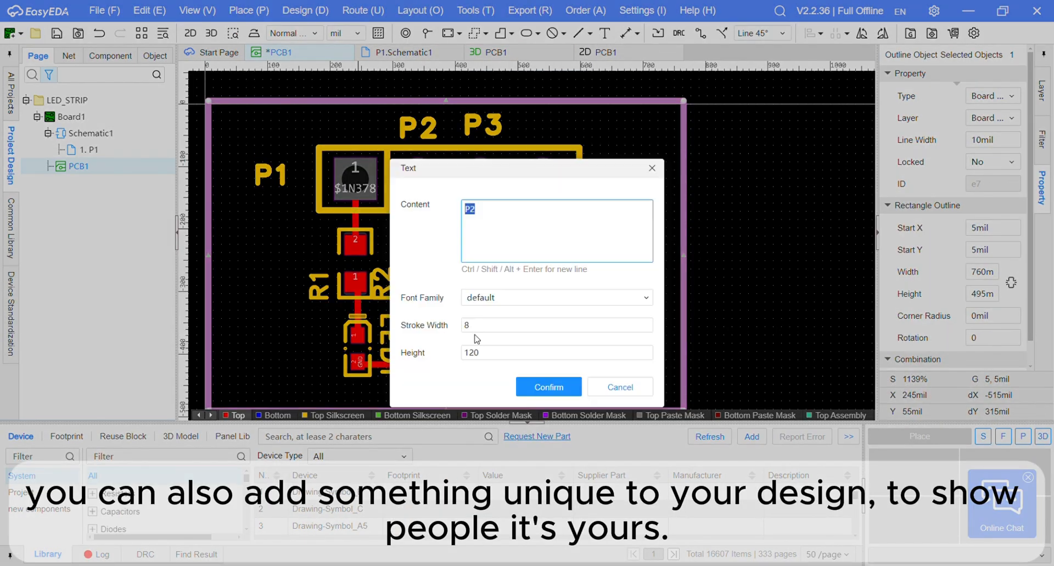
type("mAD")
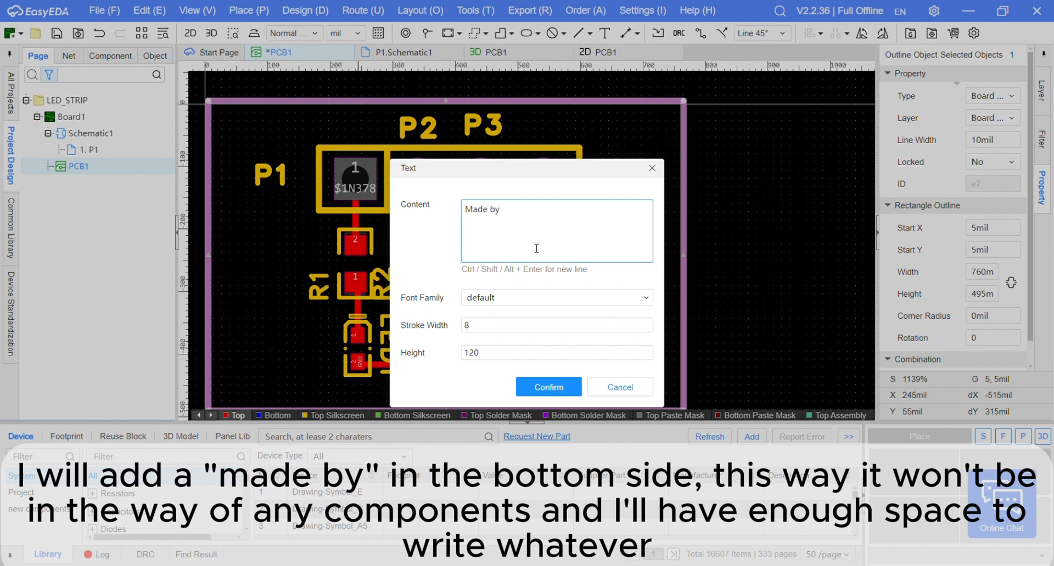
key("shift+Return")
type("Lior norov :)")
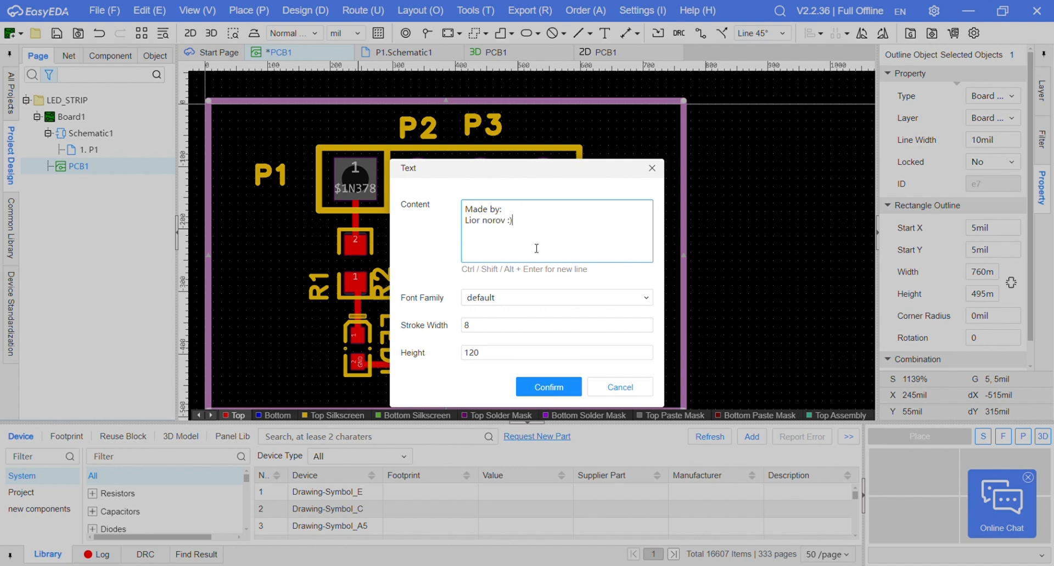
left_click(545, 391)
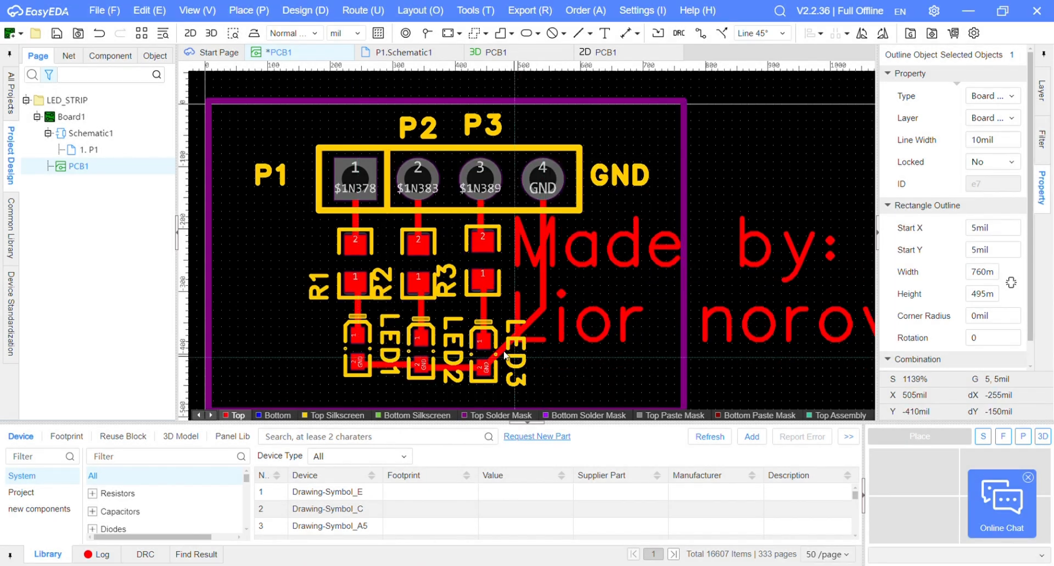
left_click(219, 379)
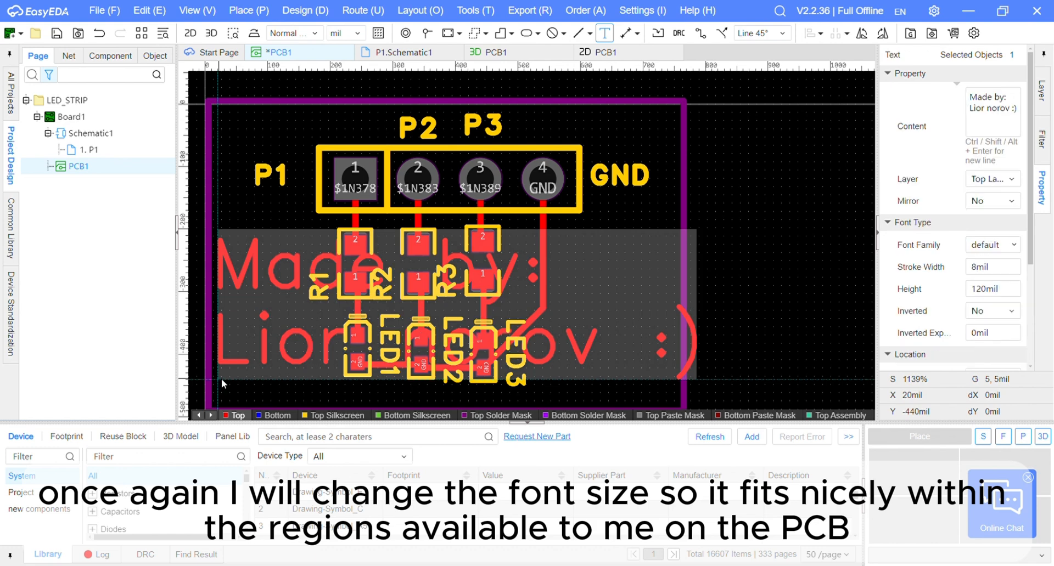
Set the "Made by:" text's height to 50 mil and its stroke width to 5 mil
left_click(992, 291)
type("50")
key("Return")
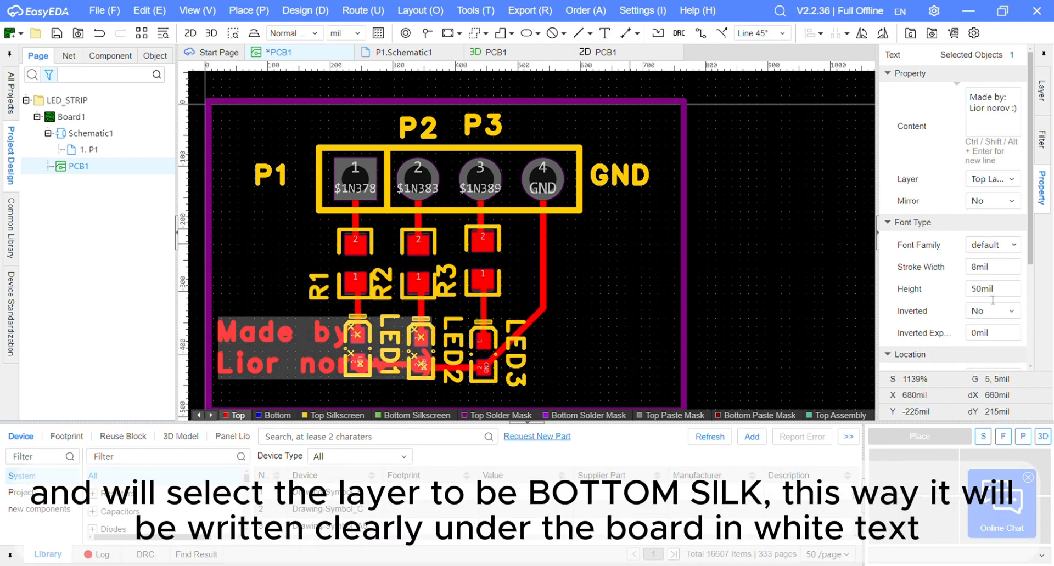
double_click(986, 269)
type("5")
key("Return")
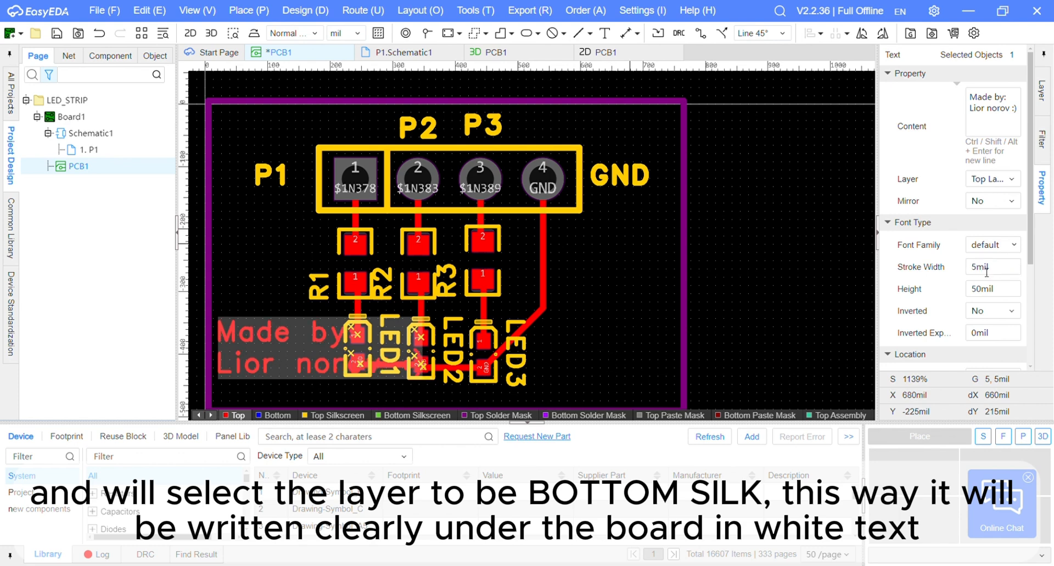
Put the "Made by:" text on the bottom silkscreen layer, move it to the board's lower-right corner, and save the PCB
left_click(1004, 182)
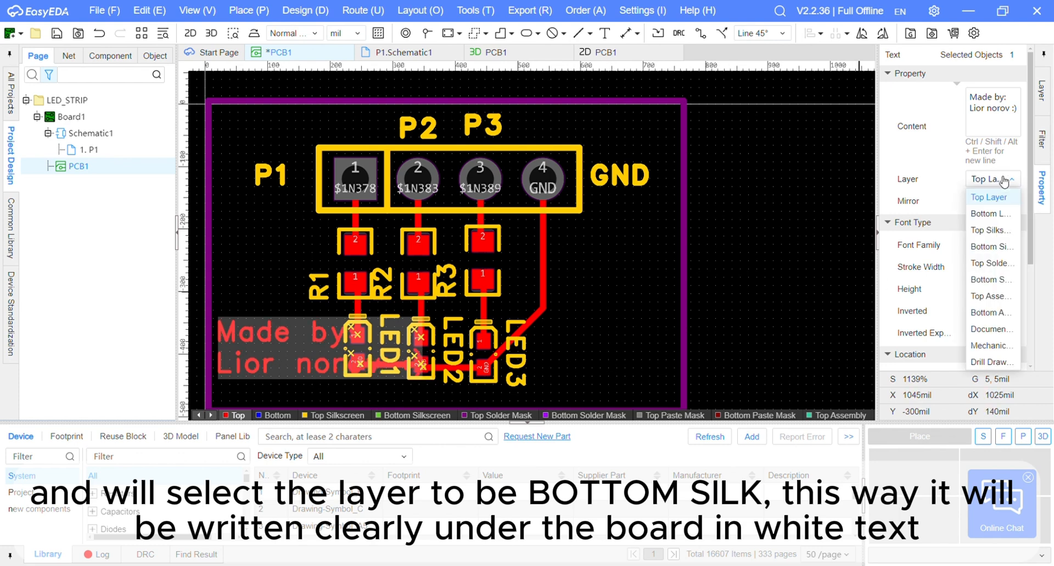
left_click(989, 246)
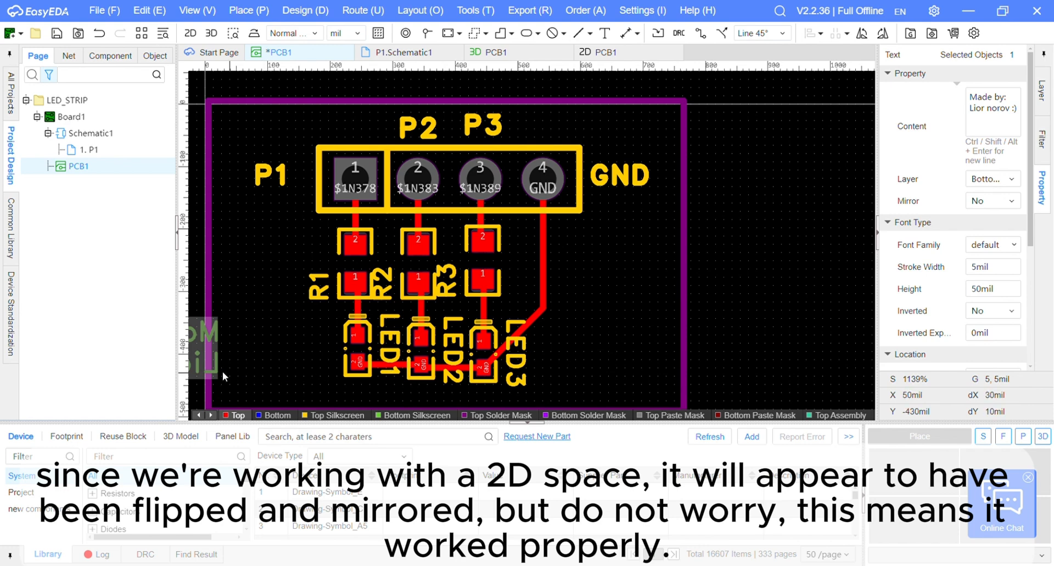
left_click_drag(222, 371, 663, 389)
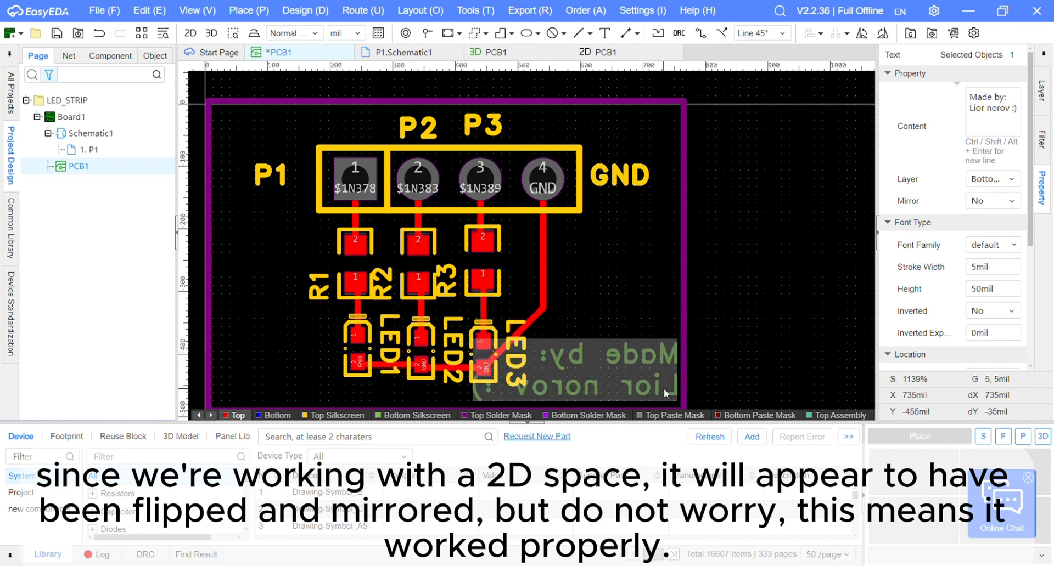
left_click(739, 311)
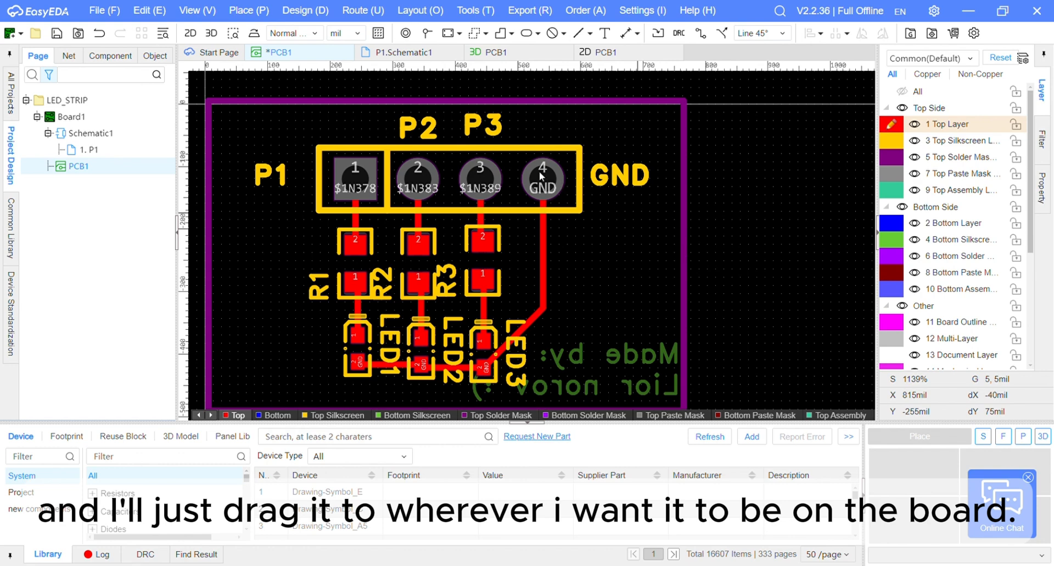
key("ctrl+s")
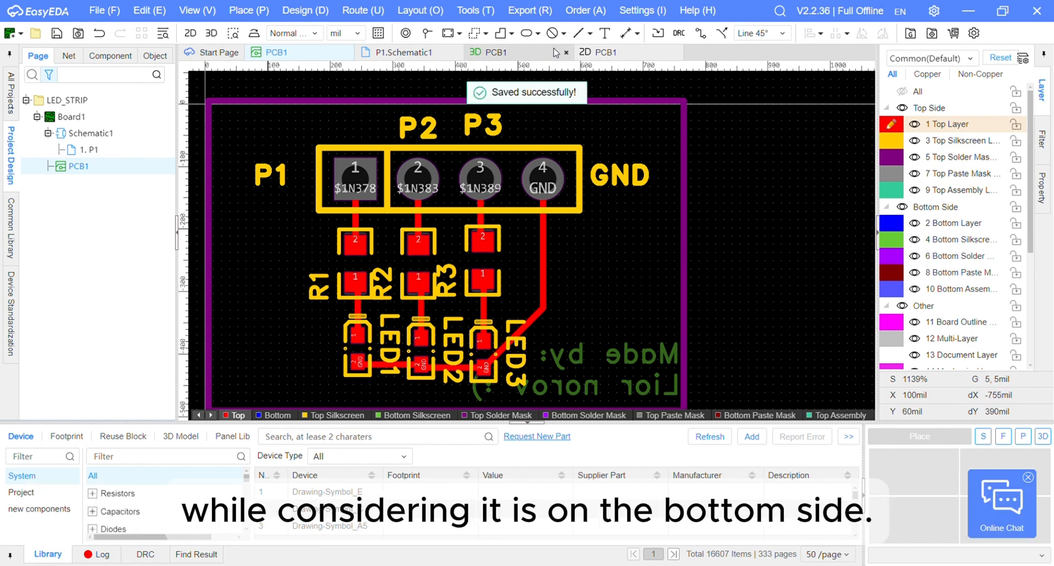
Close the old previews, reopen the board in 3D, and rotate it to examine the underside text and the top components
left_click(567, 53)
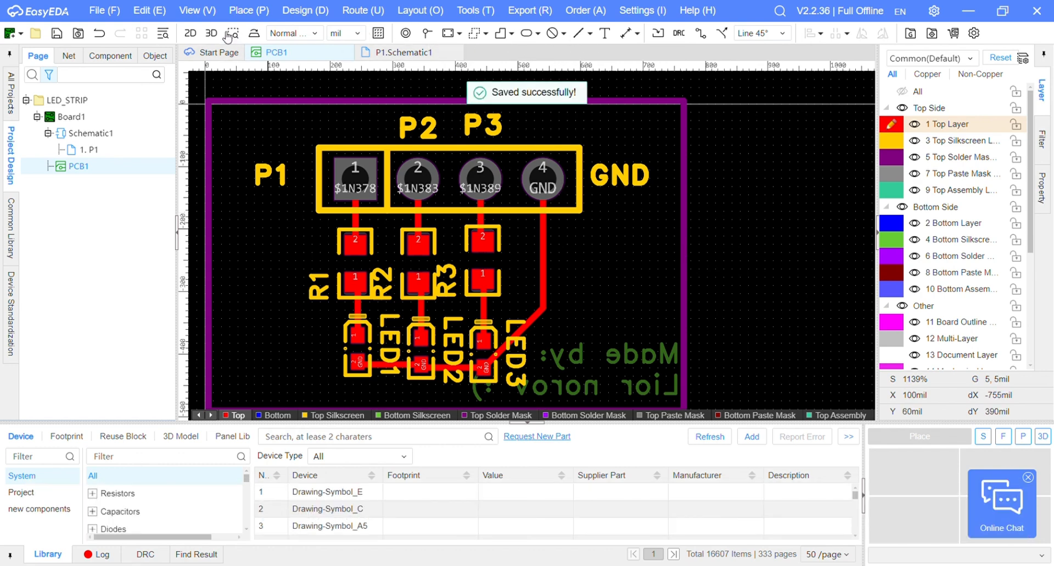
left_click(210, 33)
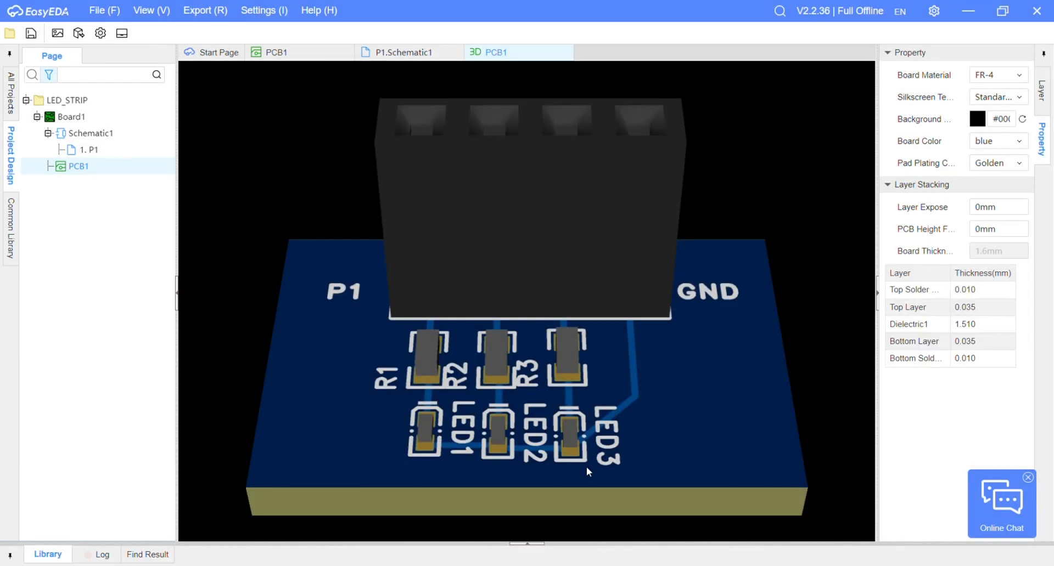
left_click_drag(585, 455, 369, 274)
left_click_drag(579, 364, 616, 279)
scroll(615, 275, "down", 5)
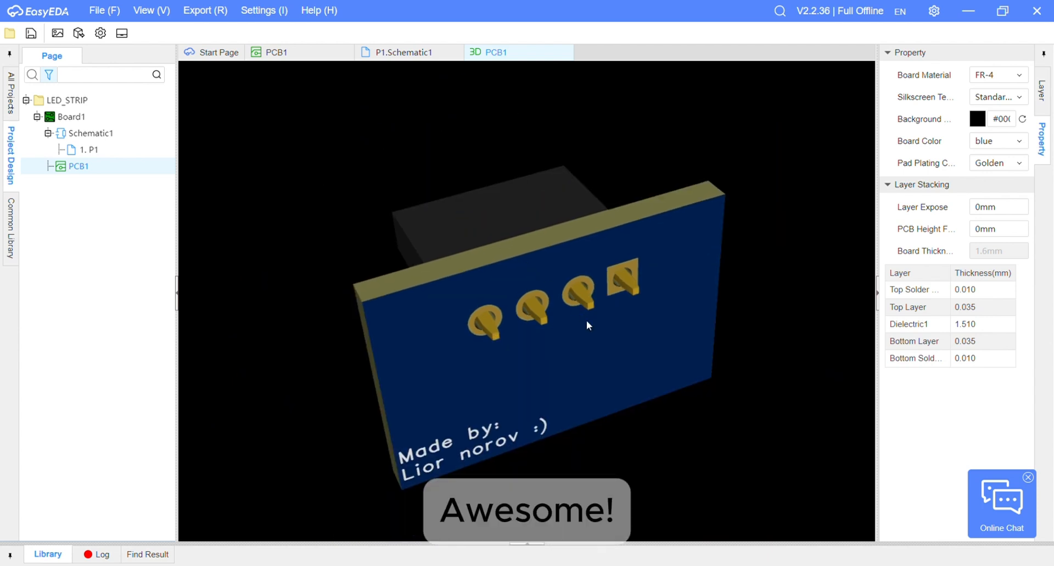
left_click_drag(586, 320, 671, 263)
left_click_drag(562, 177, 548, 426)
left_click_drag(658, 428, 721, 354)
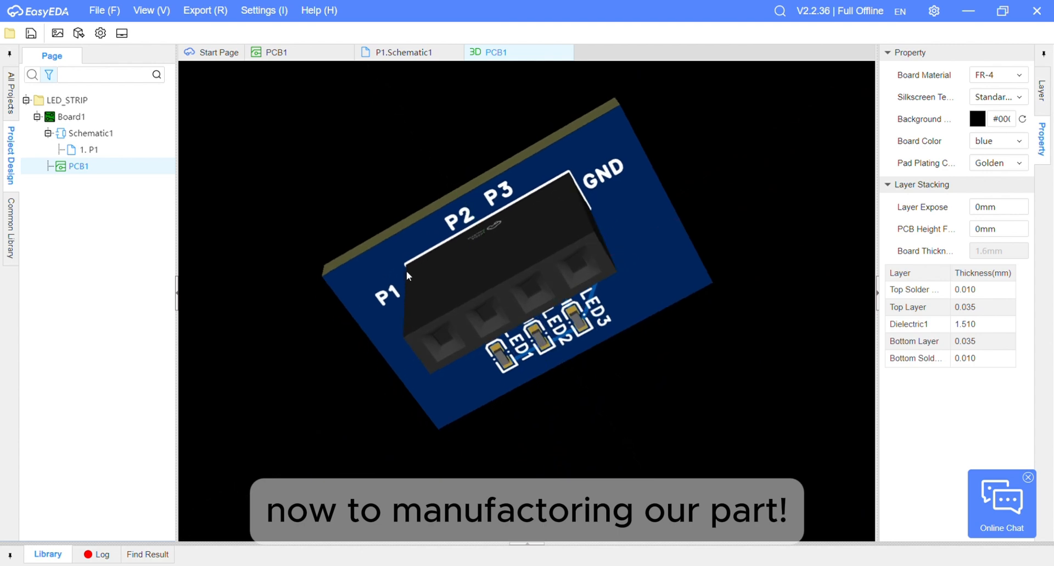
left_click_drag(406, 271, 383, 199)
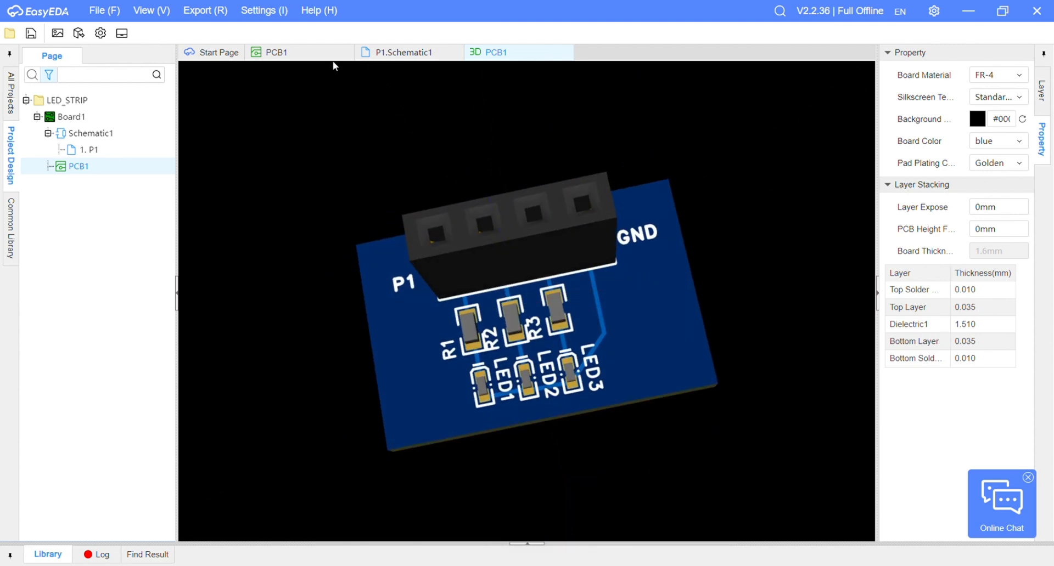
Start a PCB order from the layout with the fabrication file named LED_STRIP, running the DRC check first and confirming the generated order data
left_click(297, 51)
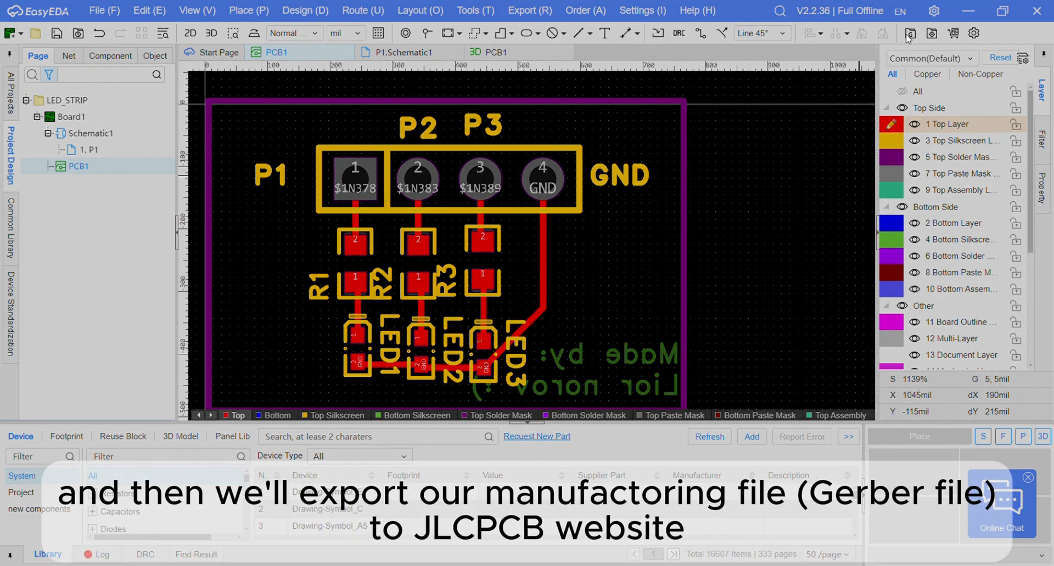
left_click(909, 35)
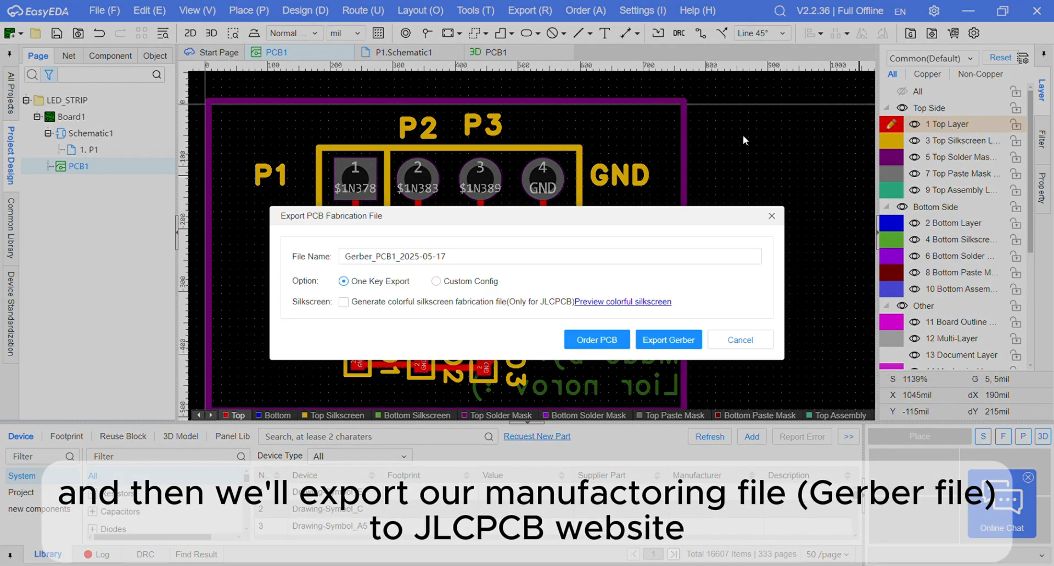
left_click(533, 267)
key("ctrl+a")
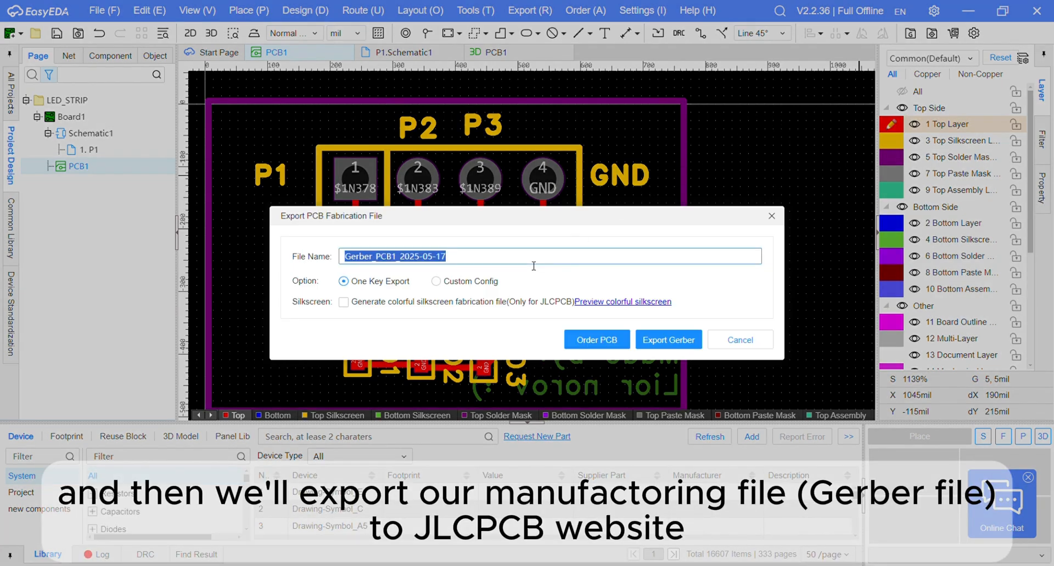
type("LED_STRIP")
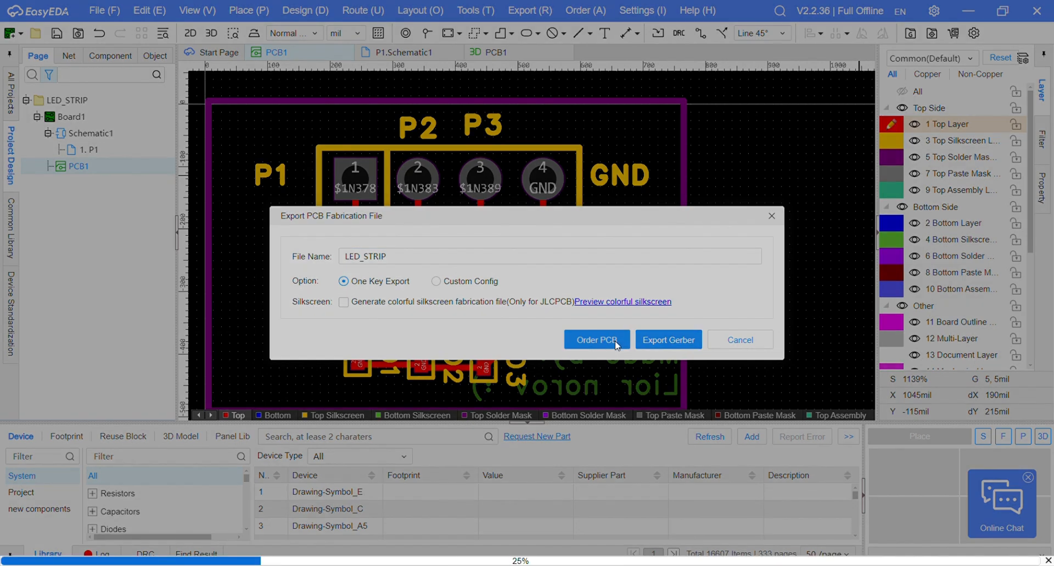
left_click(619, 346)
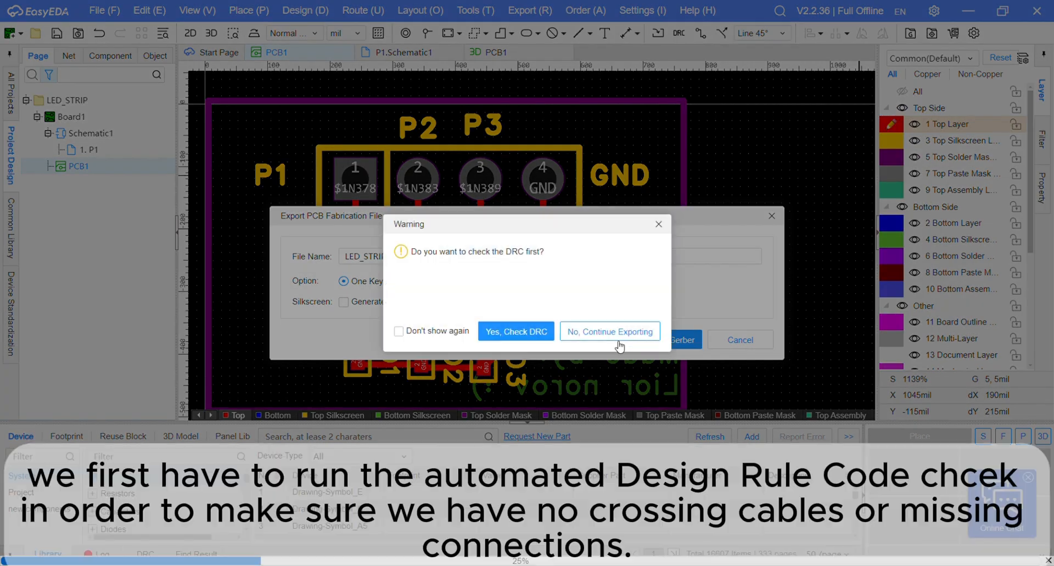
left_click(534, 332)
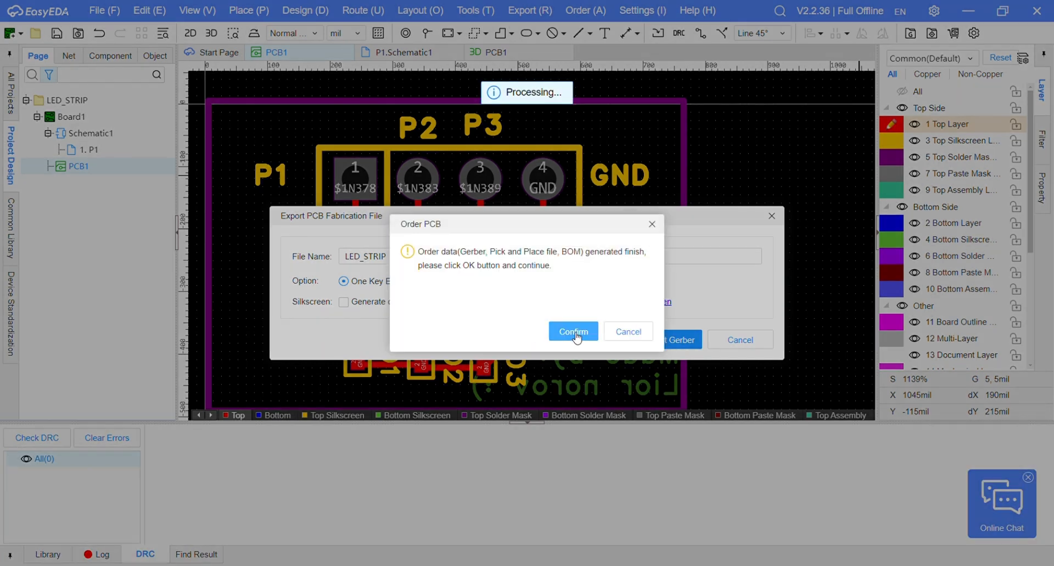
left_click(575, 333)
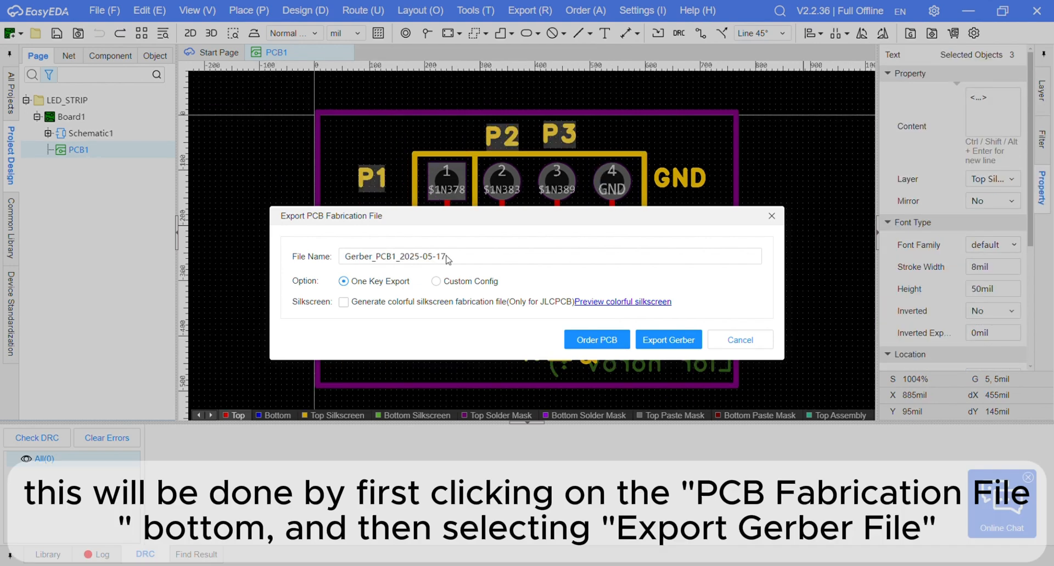
Start the Gerber export for the PCB with LEDSTRIP as the fabrication file name, running the DRC check first
key("Escape")
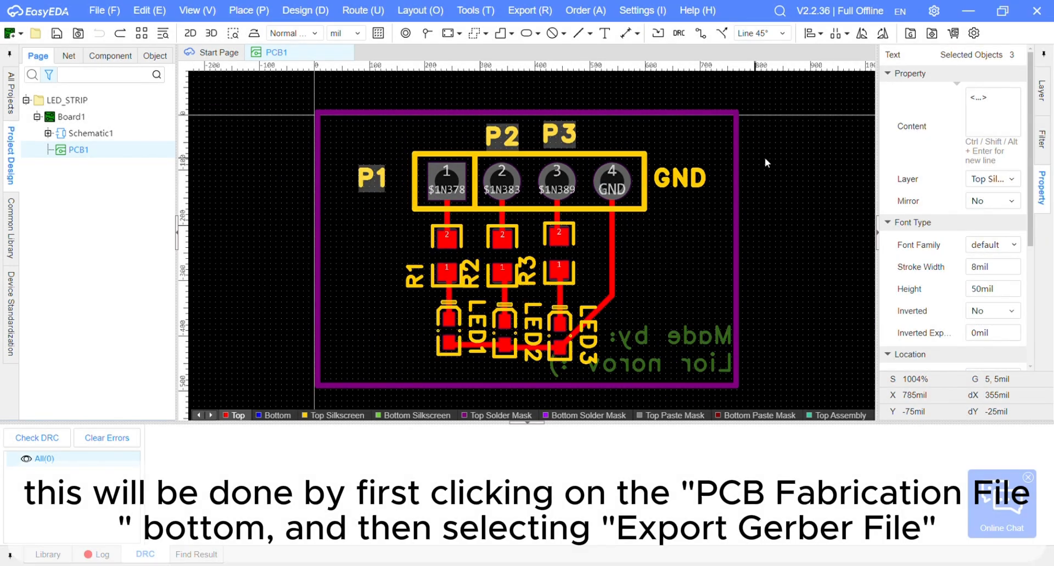
left_click(915, 36)
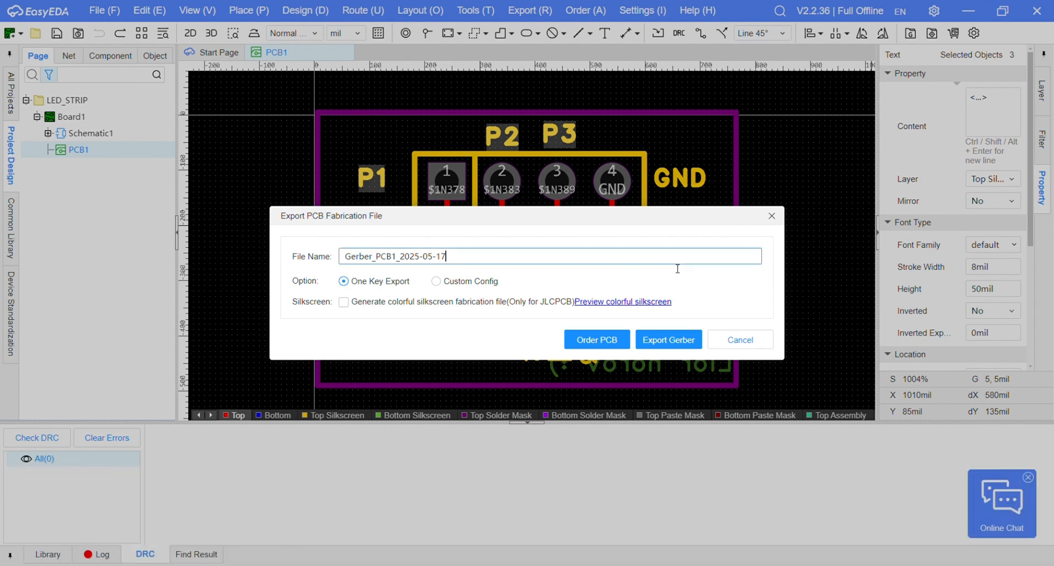
key("ctrl+a")
key("BackSpace")
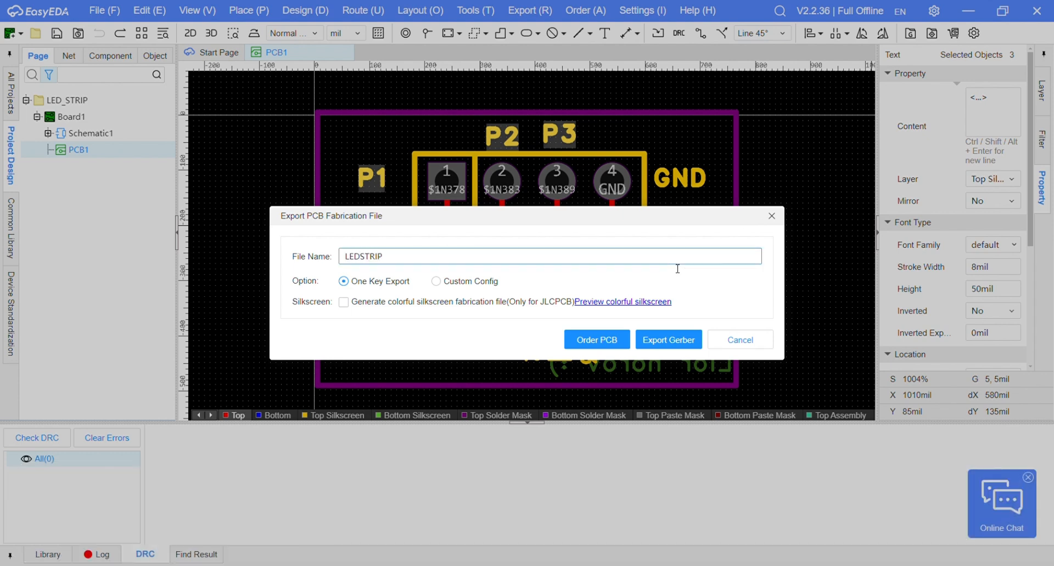
left_click(655, 341)
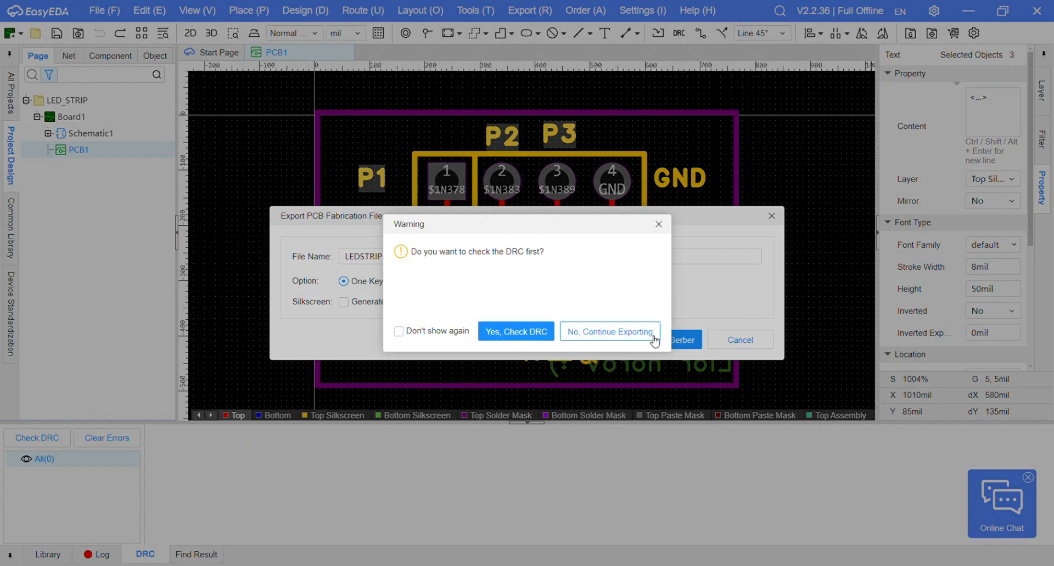
left_click(531, 334)
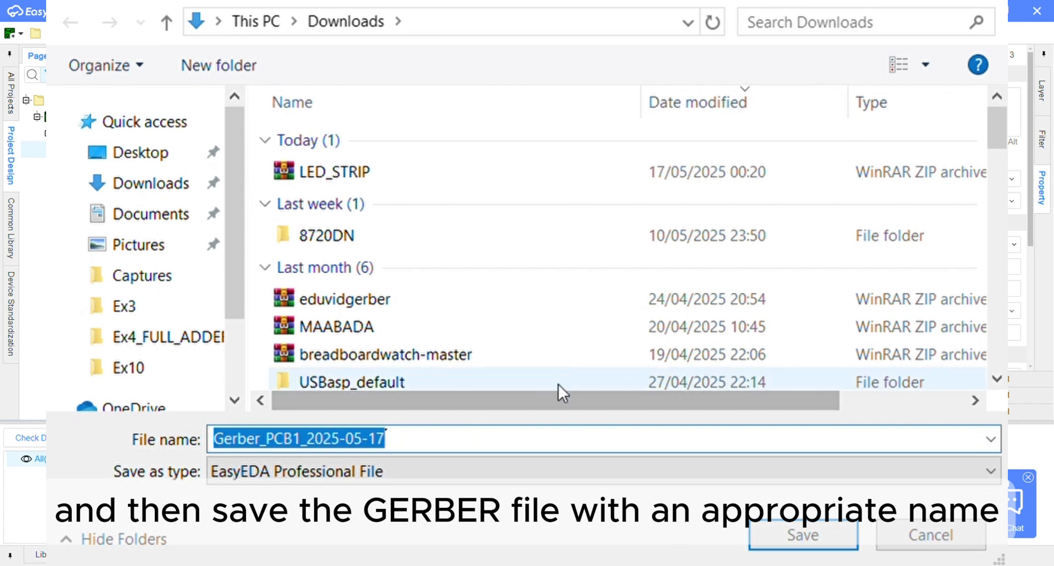
Enter LEDSTRIP as the name for saving the Gerber file in the Downloads folder
key("BackSpace")
type("LED")
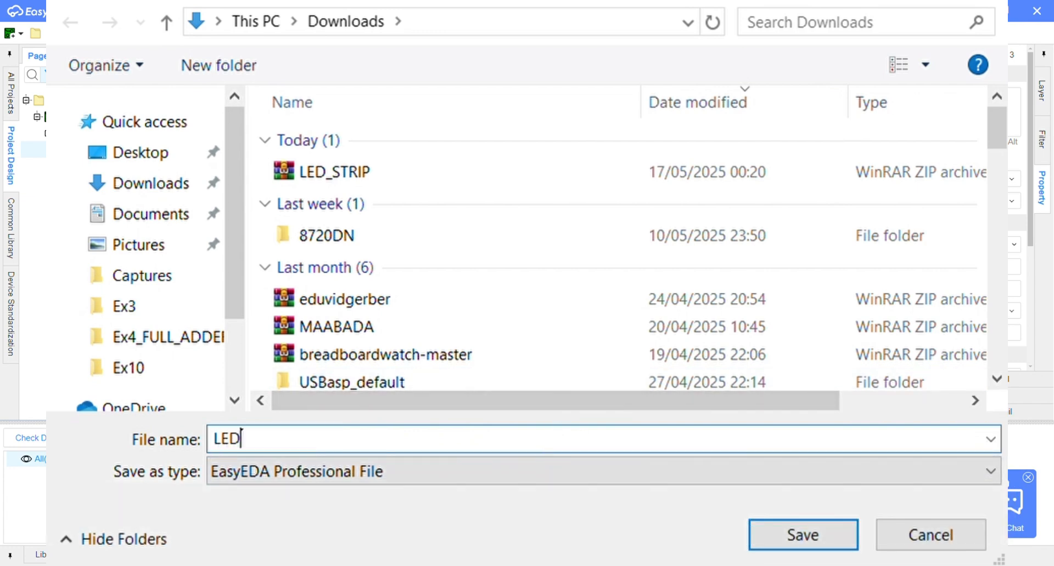
type("STR")
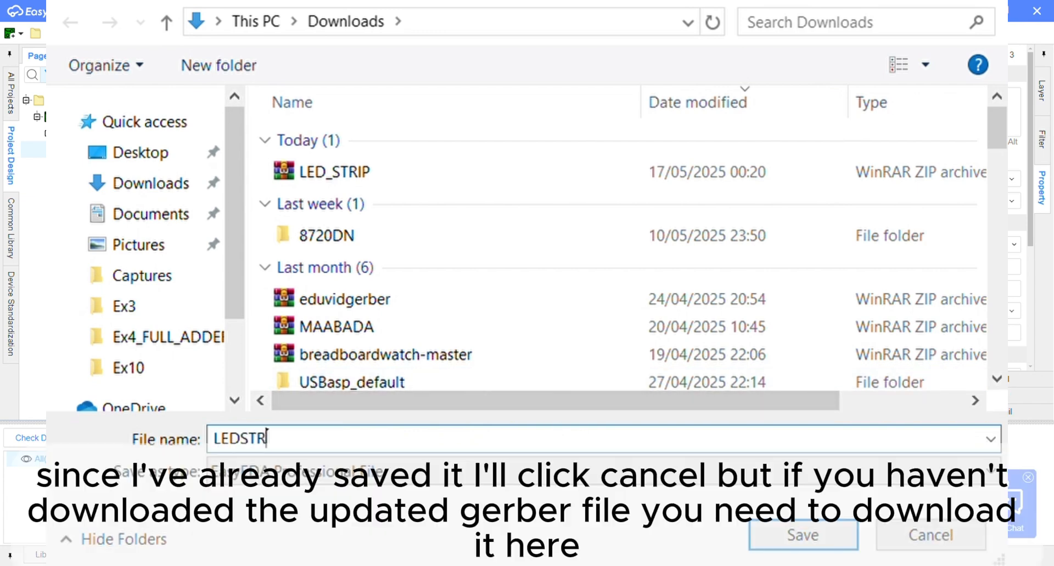
type("IP")
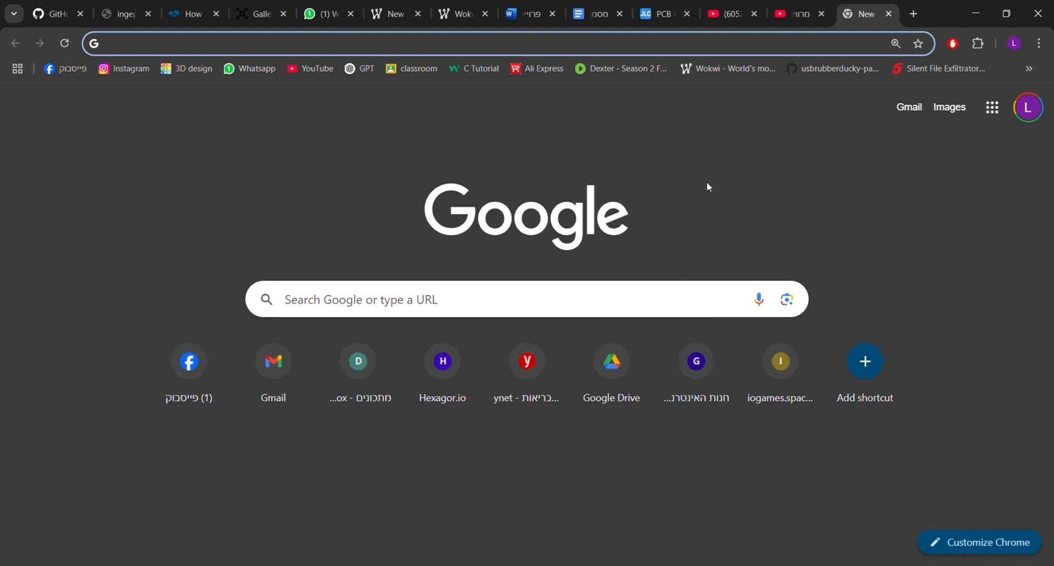
Switch to Chrome, open jlcpcb.com, and sign in to JLCPCB with the Google account option
type("jlc")
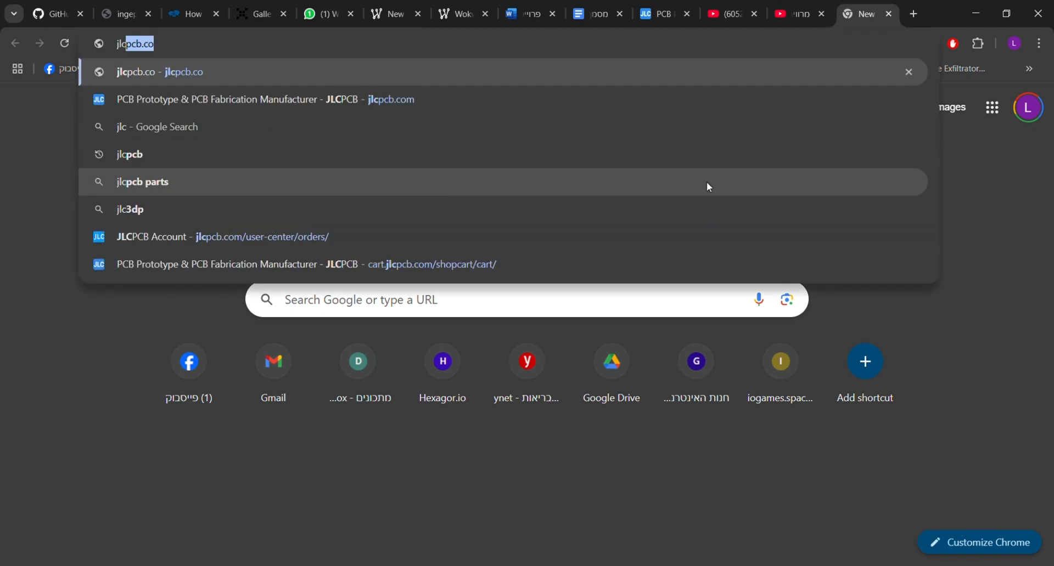
type("pcb.c")
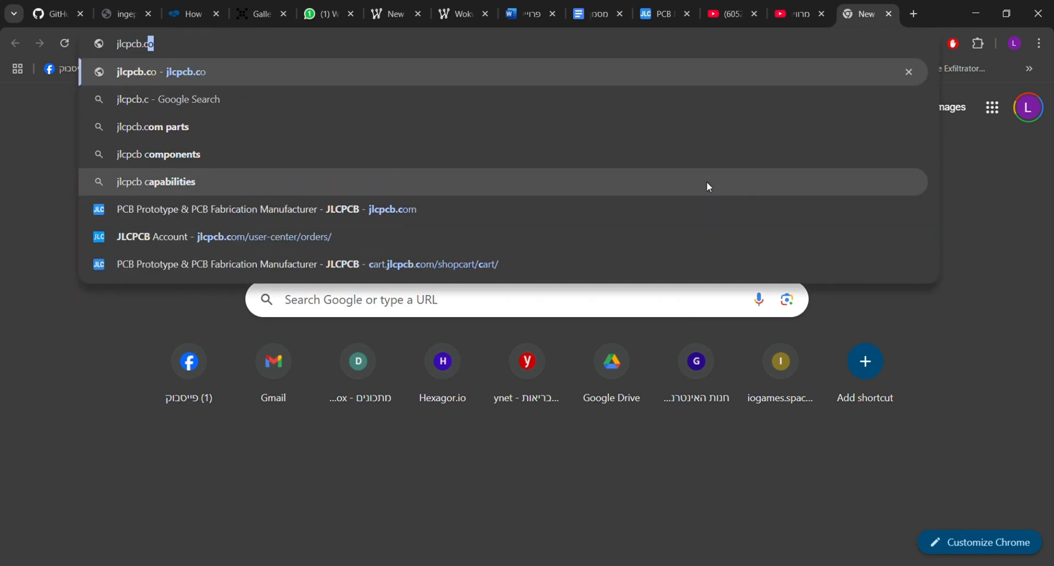
type("om")
key("Return")
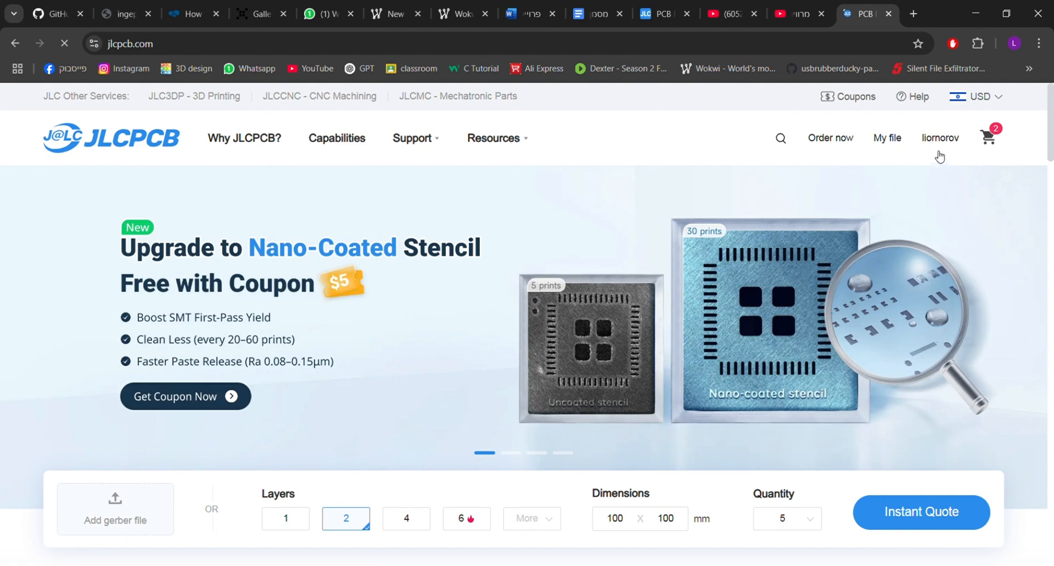
mouse_move(933, 143)
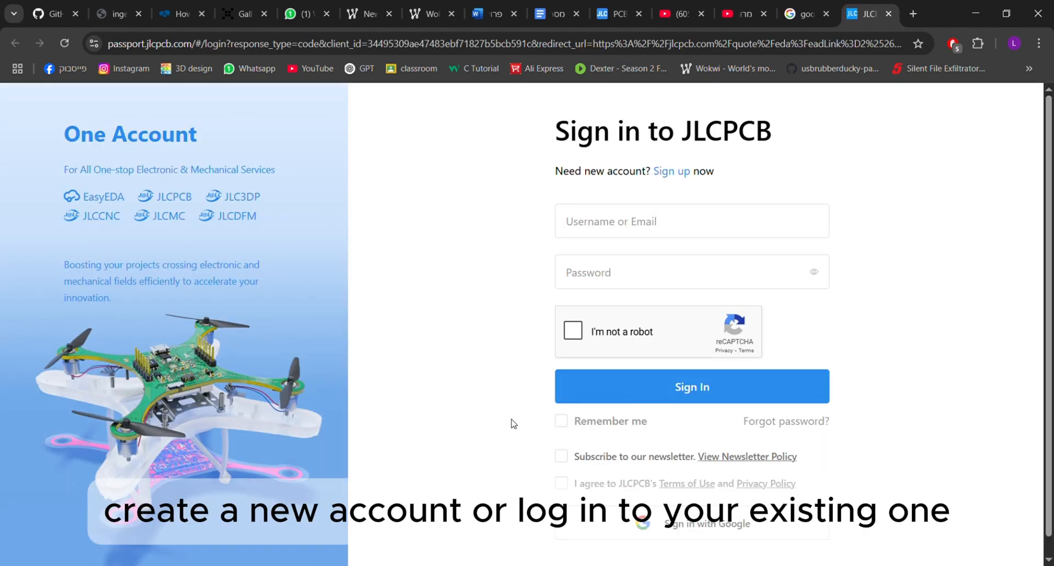
left_click(598, 524)
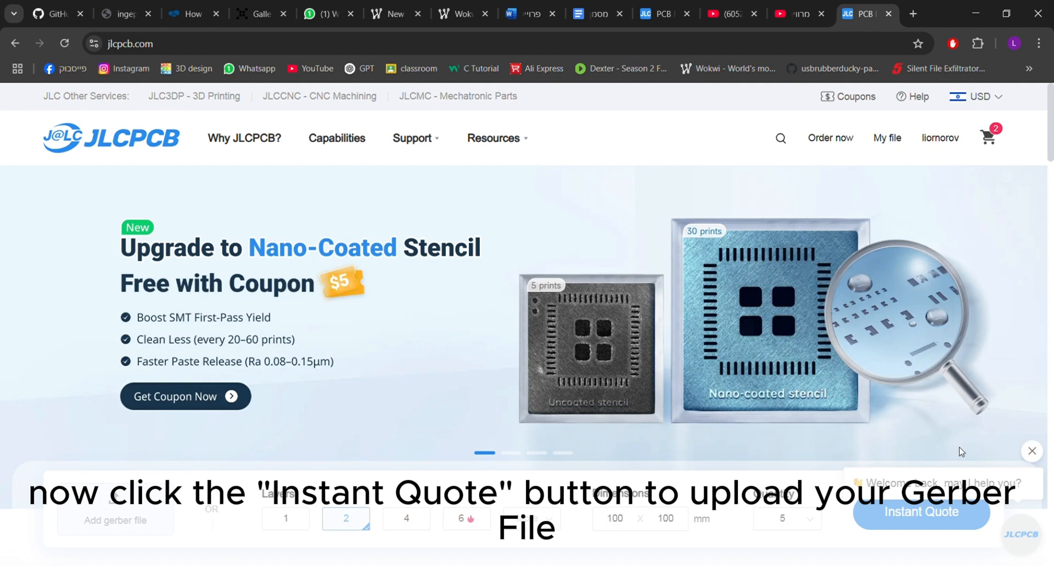
Dismiss the chat greeting, start an instant quote, and upload the board's Gerber file to it
left_click(1032, 451)
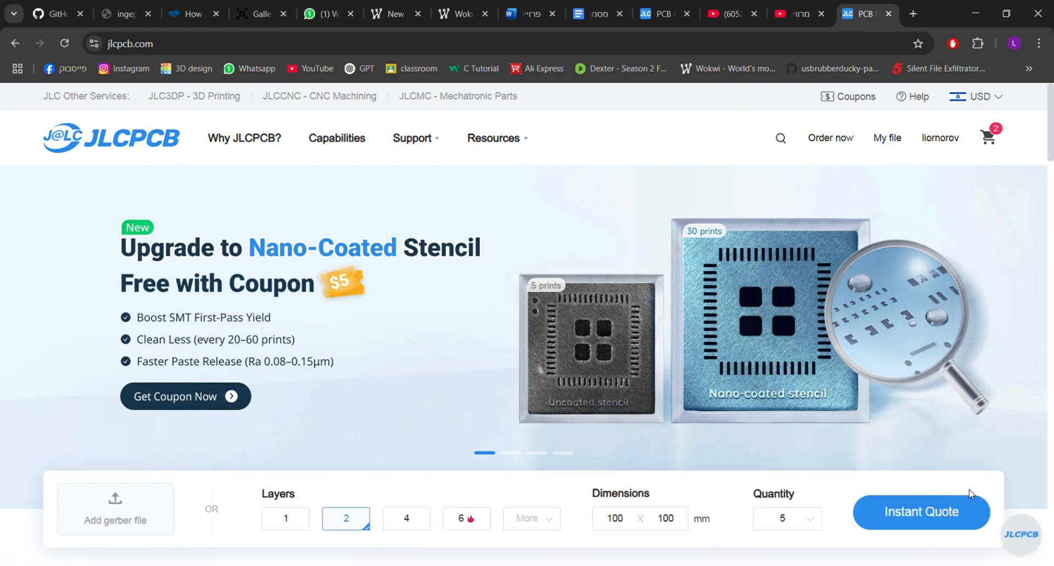
left_click(933, 516)
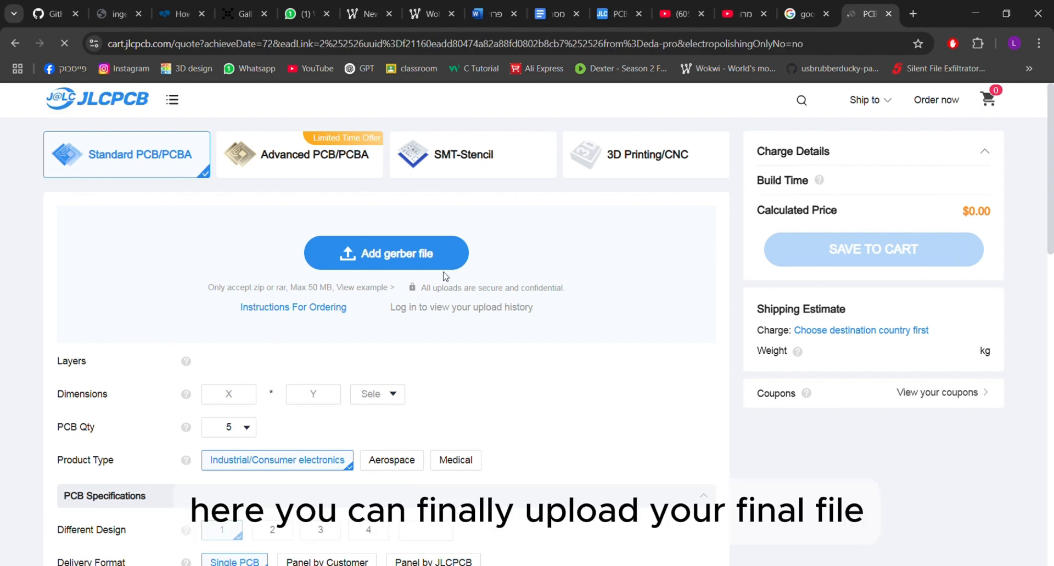
left_click(372, 252)
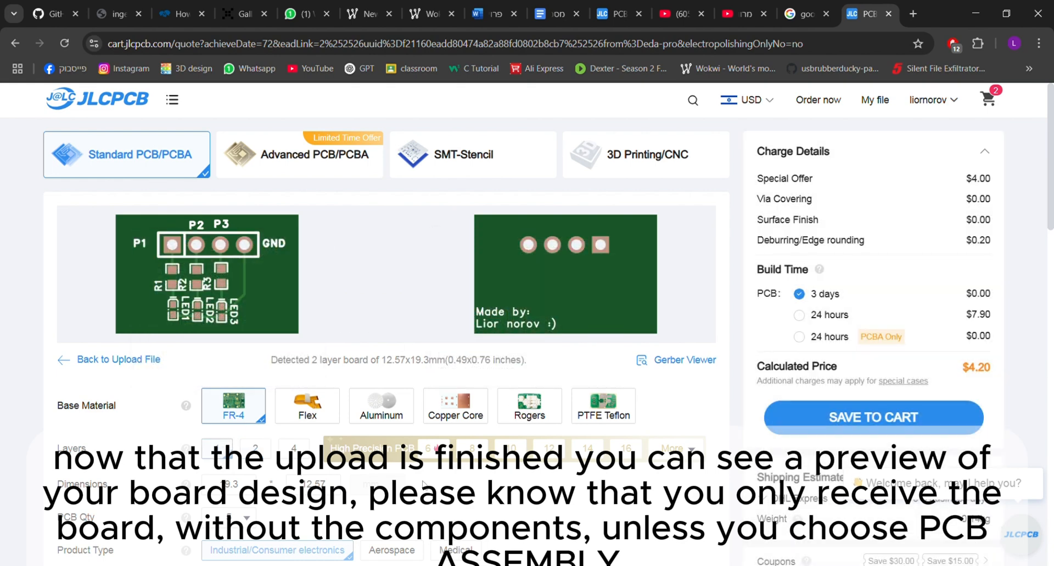
Try a PCB quantity of 70000 and examine the charge details, including the board and edge rounding costs
scroll(438, 472, "down", 2)
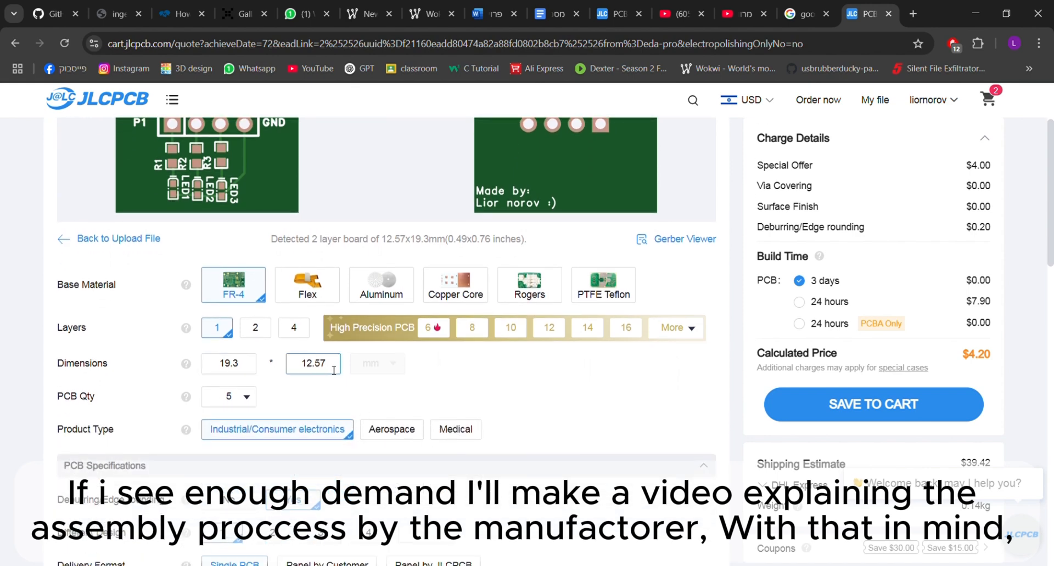
left_click(247, 397)
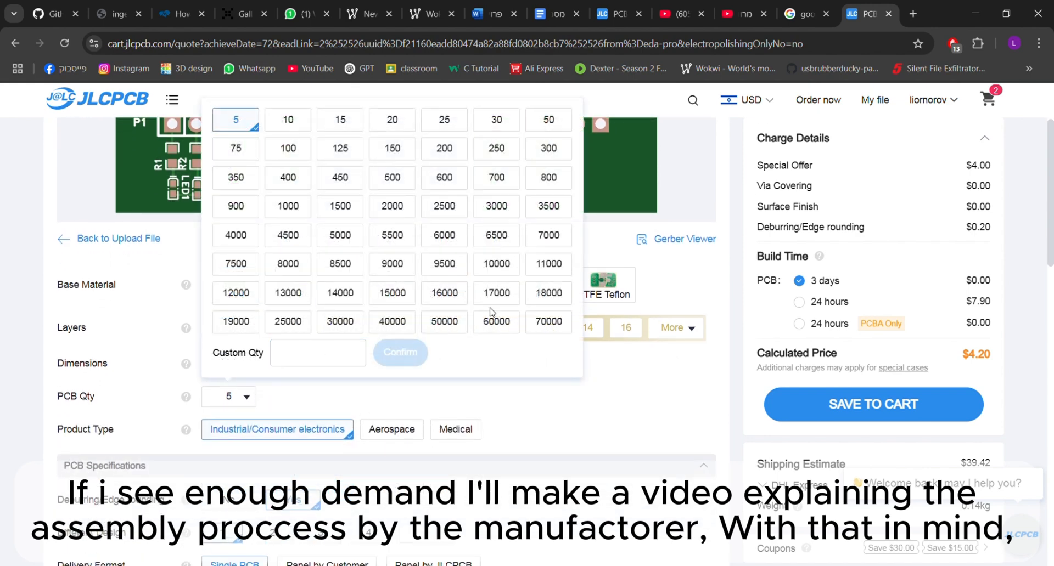
left_click(568, 325)
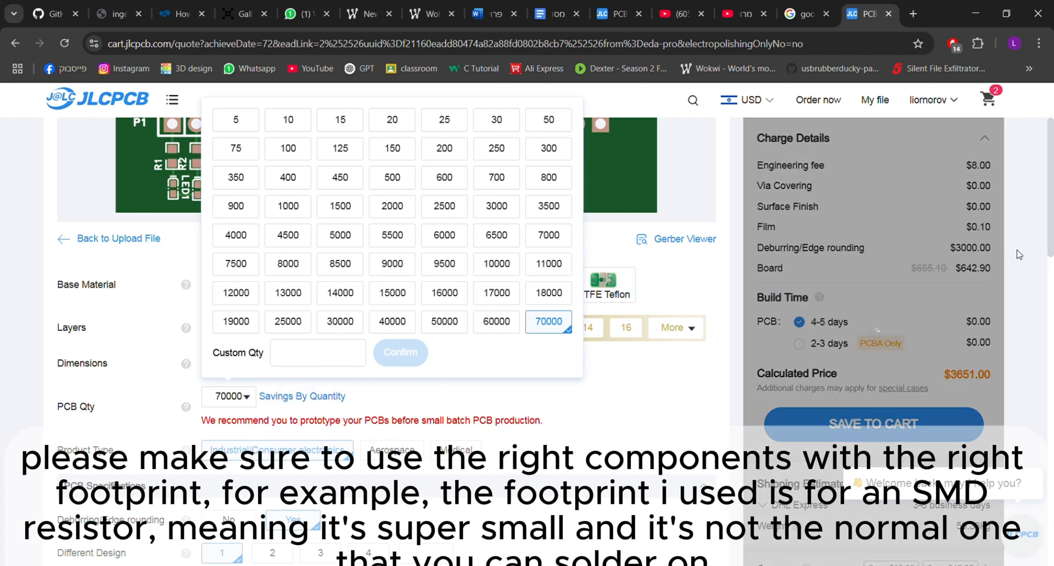
left_click(605, 382)
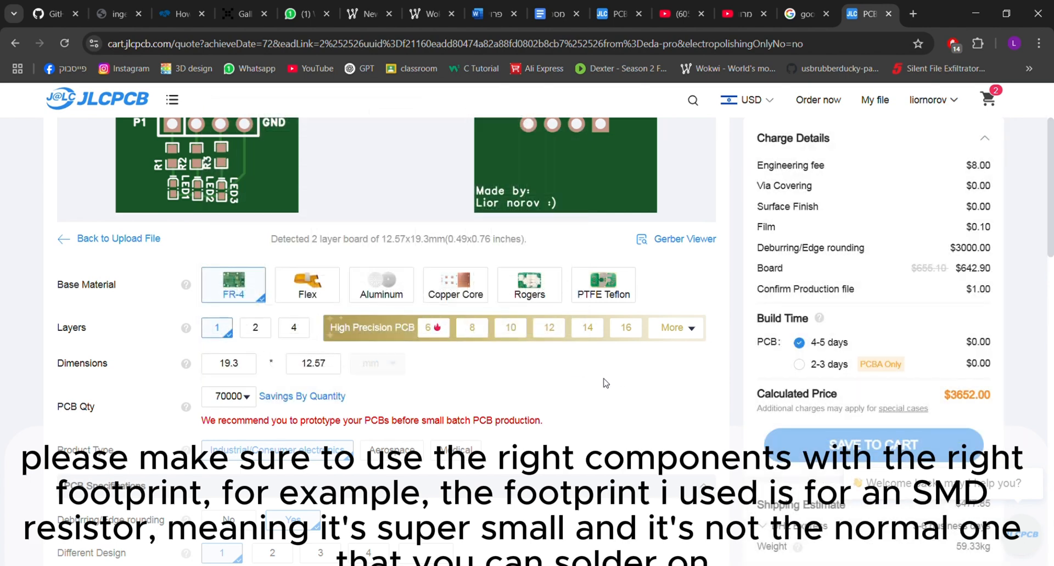
left_click_drag(910, 269, 991, 252)
left_click(1002, 253)
left_click(998, 255)
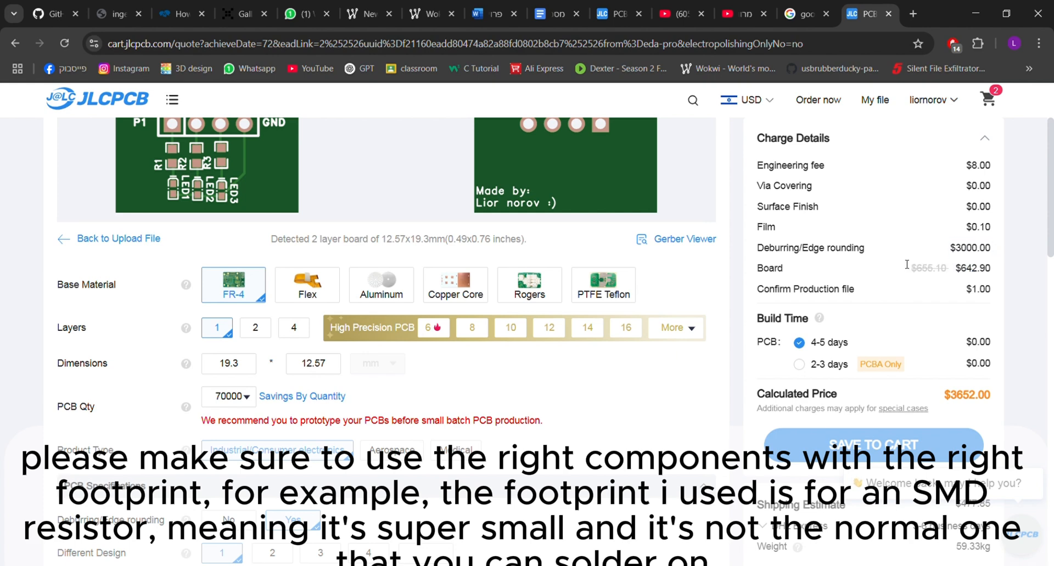
Return the PCB quantity to 5
left_click(250, 397)
left_click(246, 122)
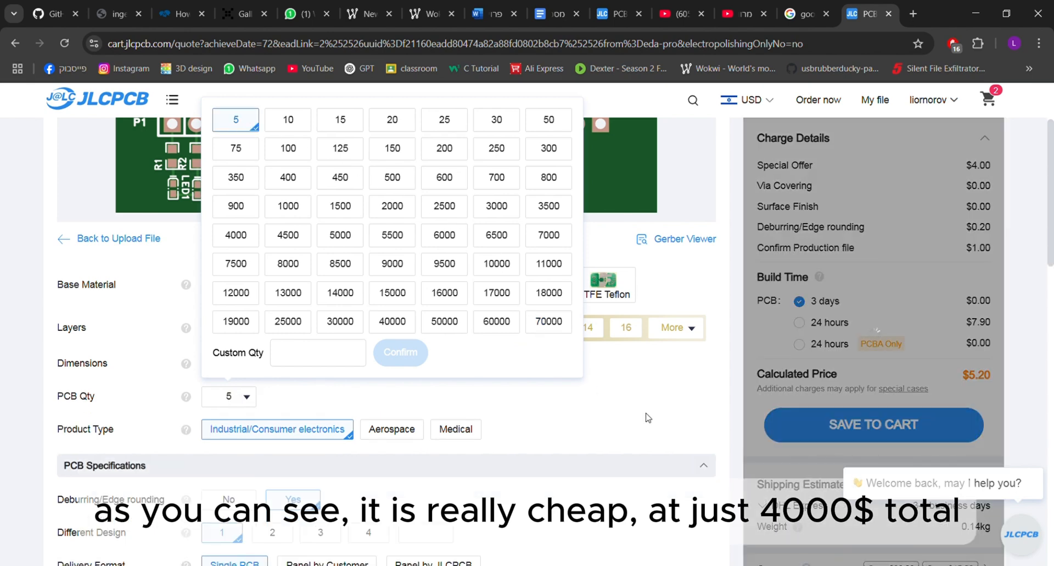
left_click(646, 418)
Try red as the PCB color, switch it to blue, and check the board preview
scroll(645, 418, "up", 2)
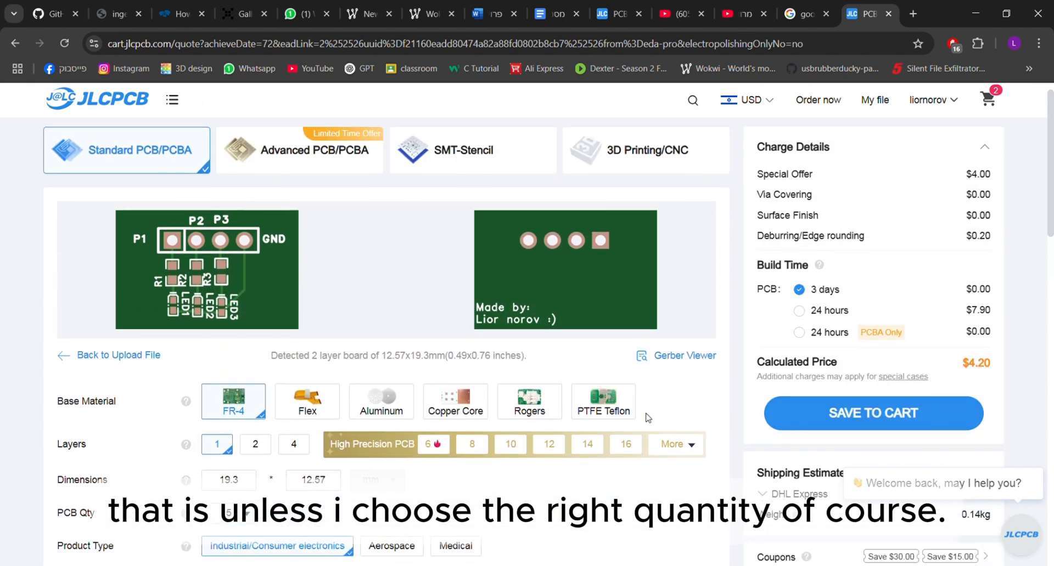
scroll(645, 418, "down", 5)
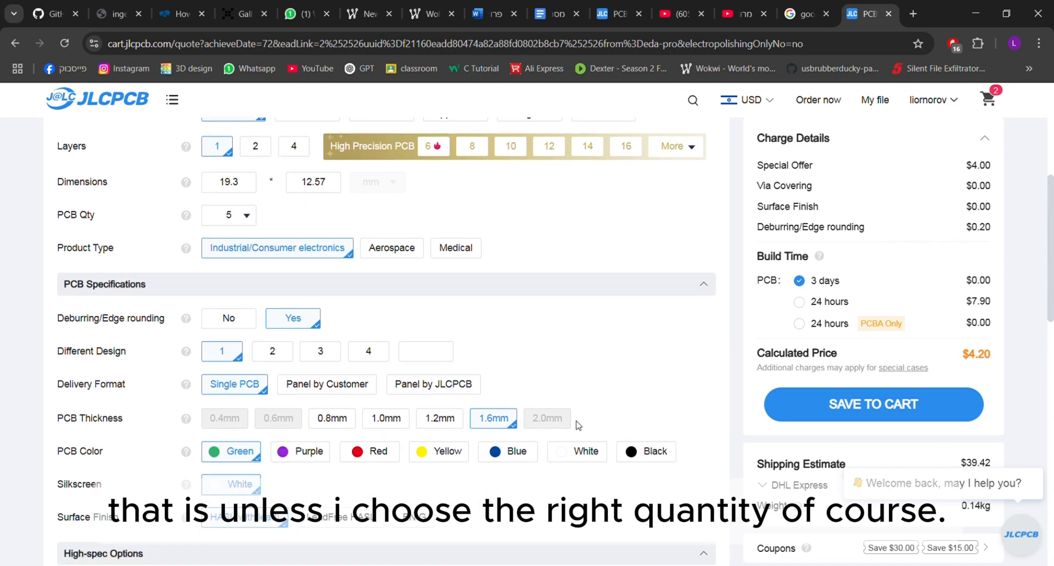
left_click(370, 451)
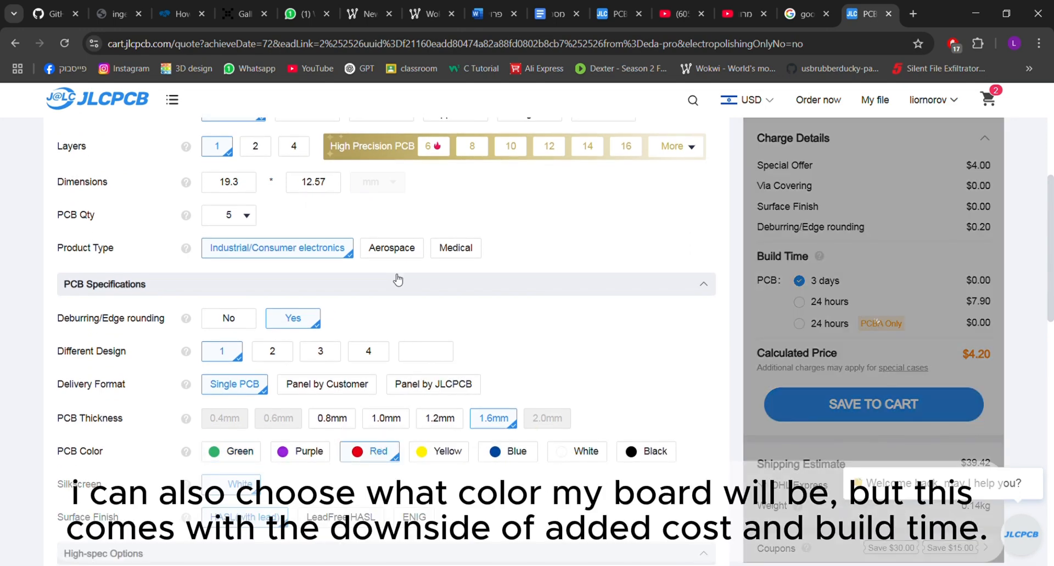
scroll(398, 281, "up", 5)
scroll(397, 281, "down", 4)
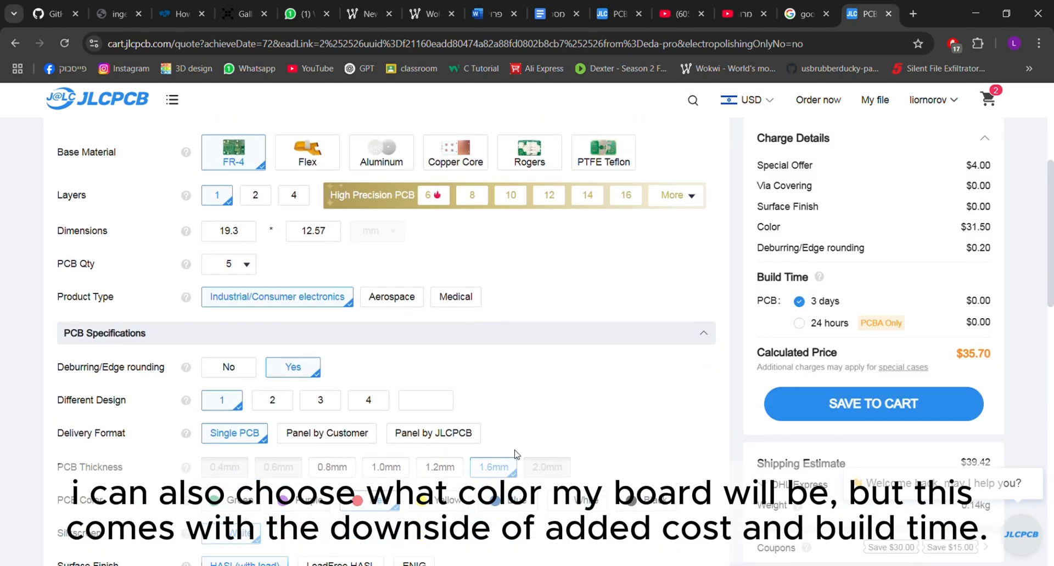
scroll(313, 239, "up", 5)
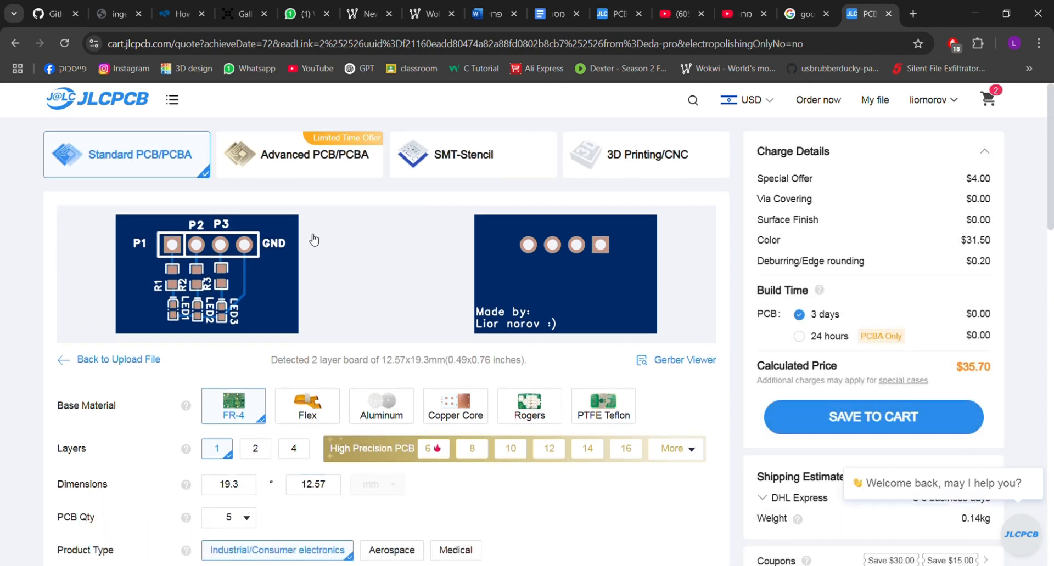
Go through the PCB specifications and high-spec options, choosing Remove Mark for the mark on the PCB
scroll(314, 239, "down", 6)
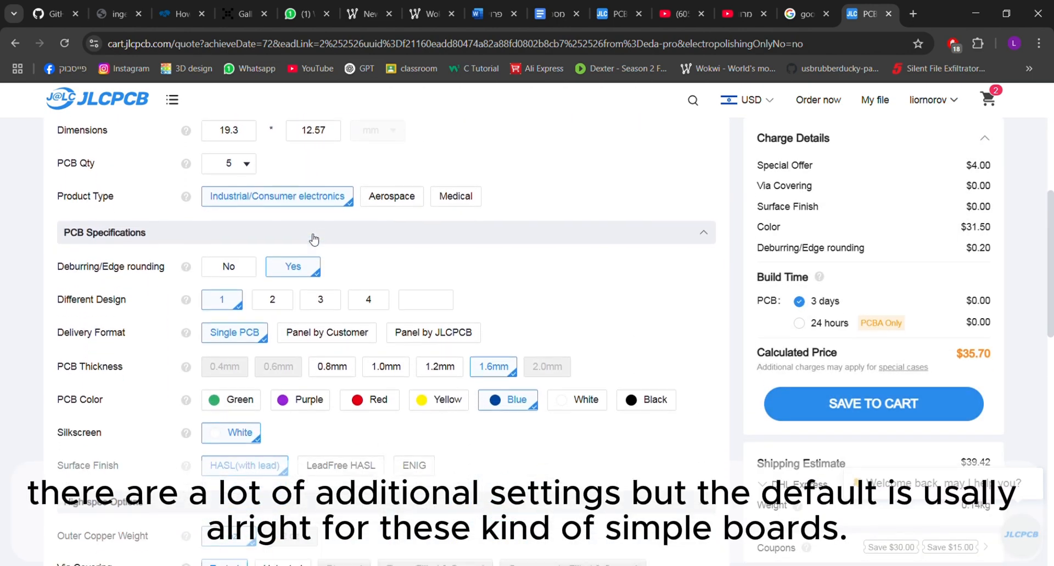
scroll(314, 240, "down", 4)
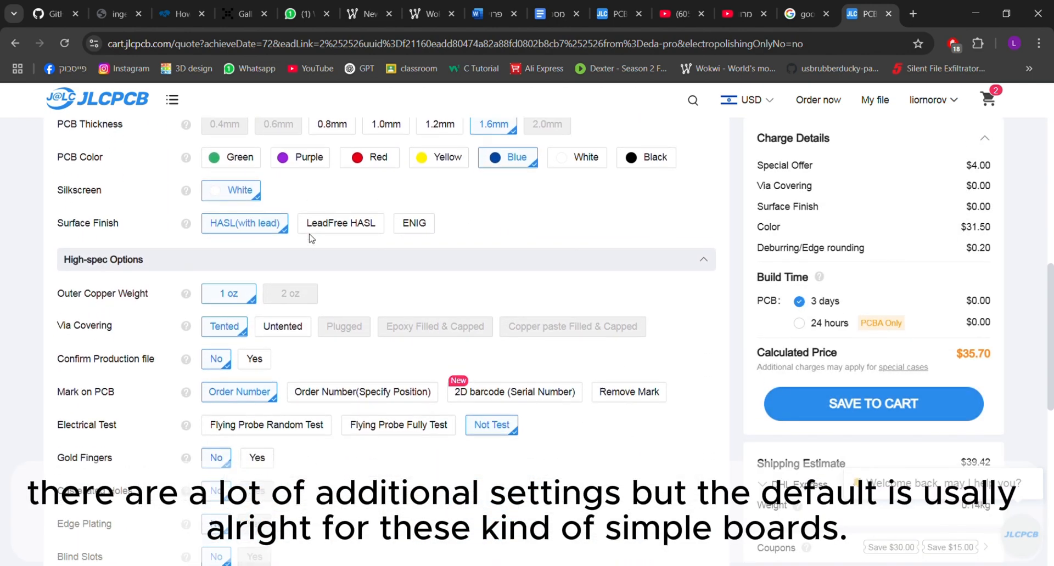
scroll(311, 237, "down", 1)
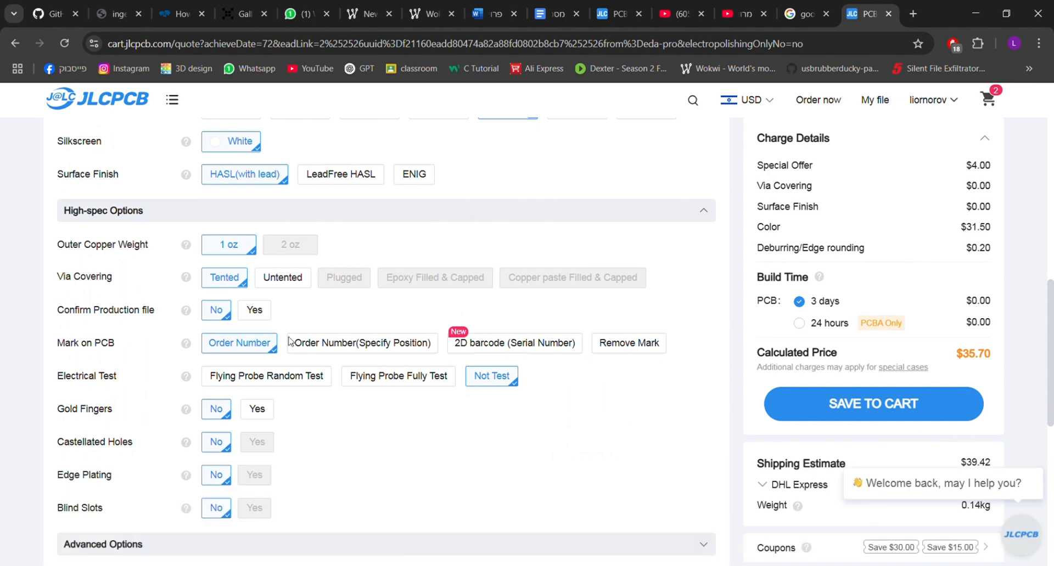
left_click(603, 348)
scroll(324, 412, "down", 5)
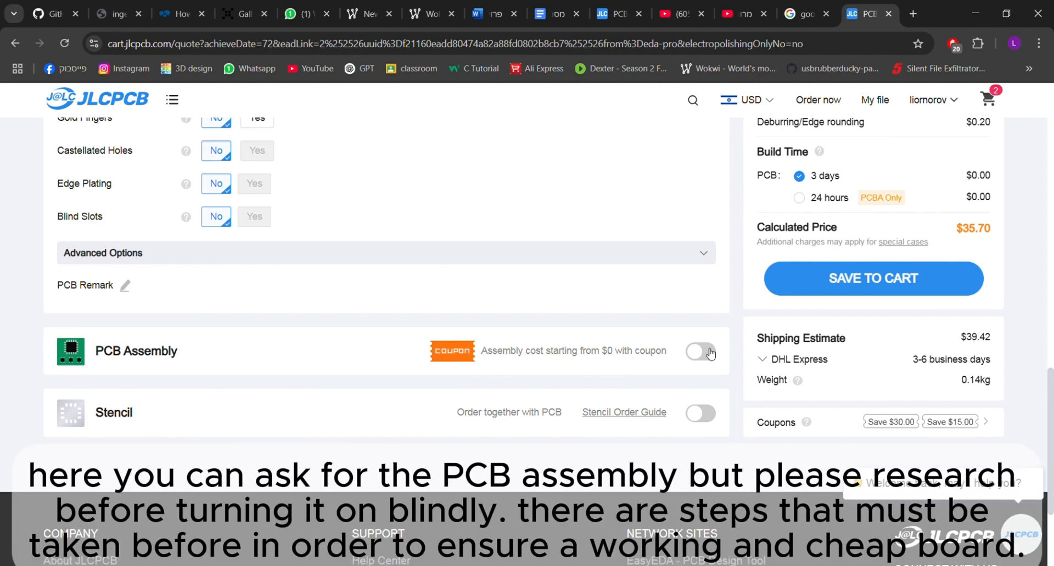
Enable PCB Assembly for the order and review its assembly side, parts selection and advanced options
left_click(708, 352)
scroll(436, 427, "down", 1)
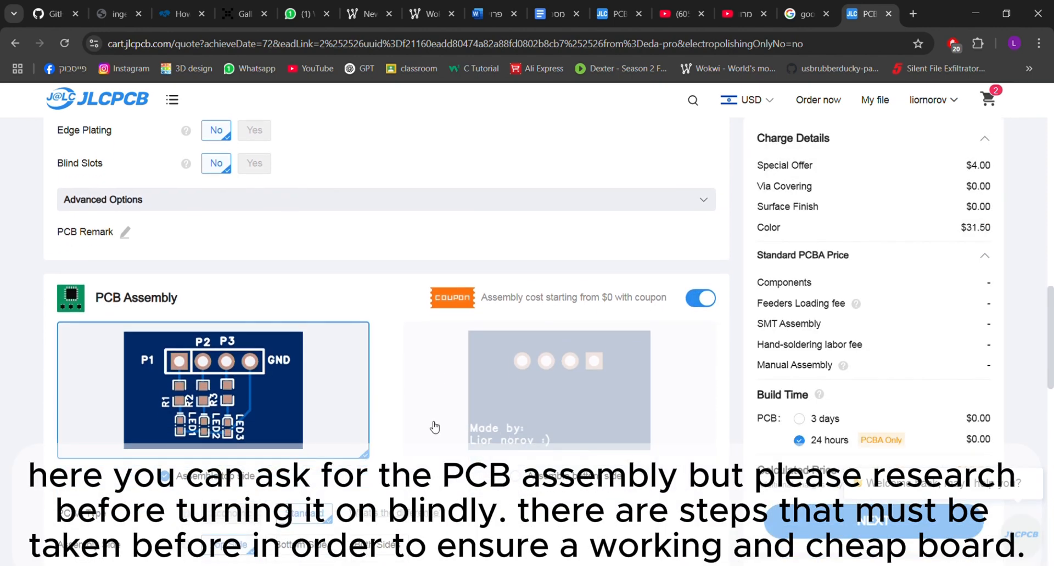
scroll(435, 427, "down", 4)
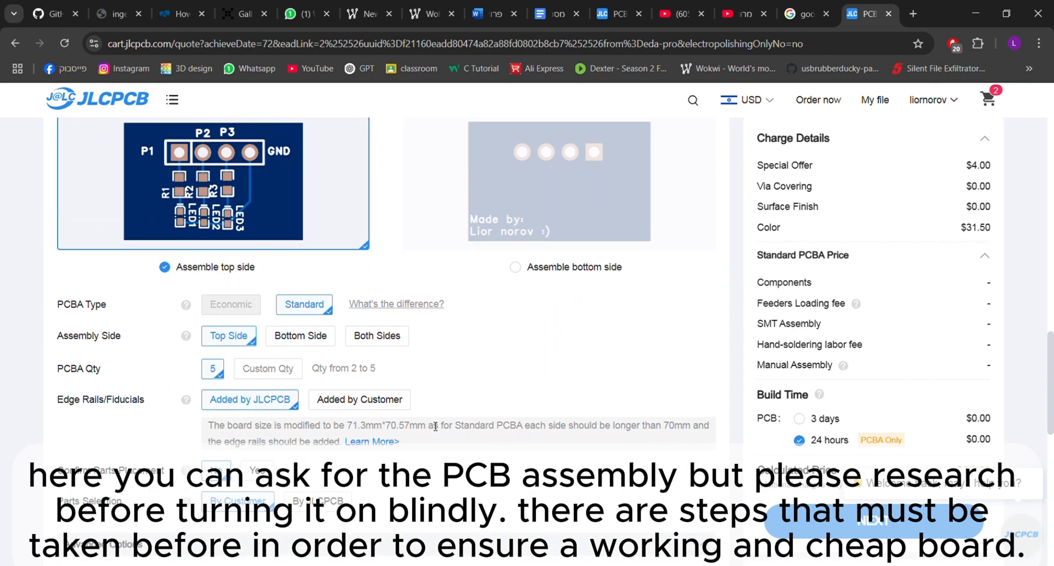
scroll(435, 427, "down", 3)
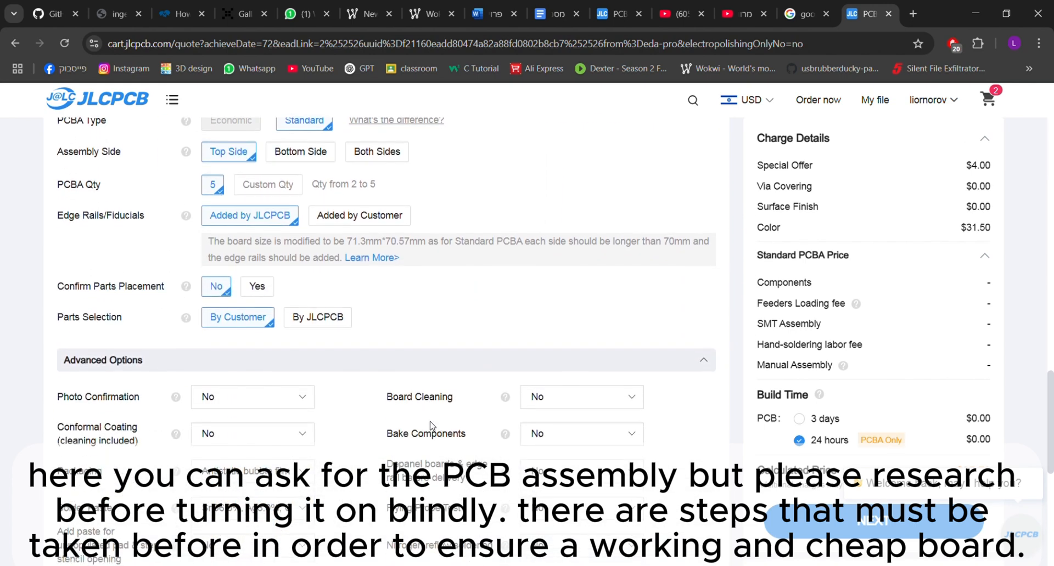
scroll(432, 426, "down", 2)
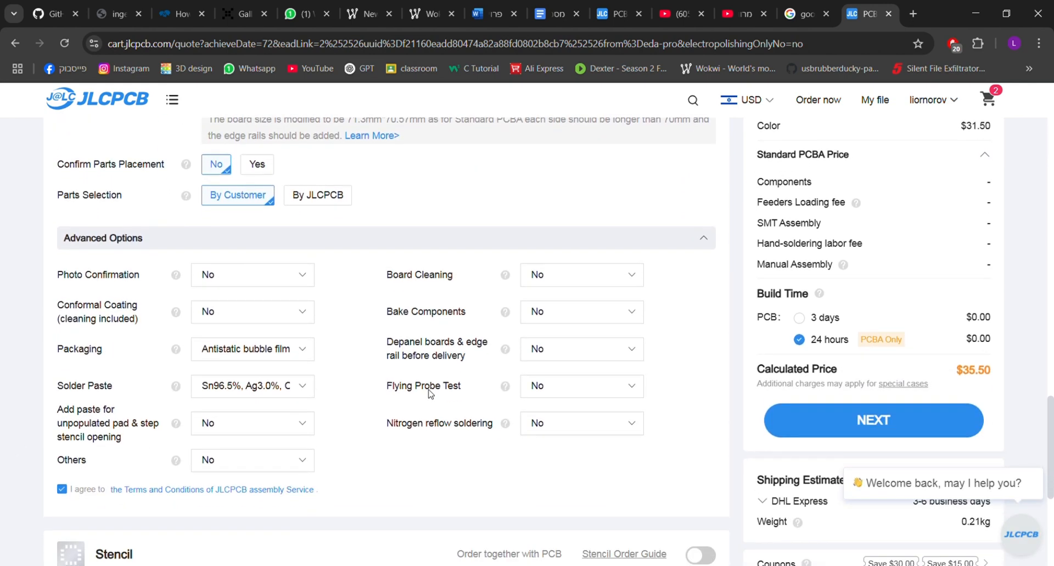
Check the assembly advanced options and stencil option, turn off PCB Assembly, and go back over the board specifications
scroll(429, 393, "down", 2)
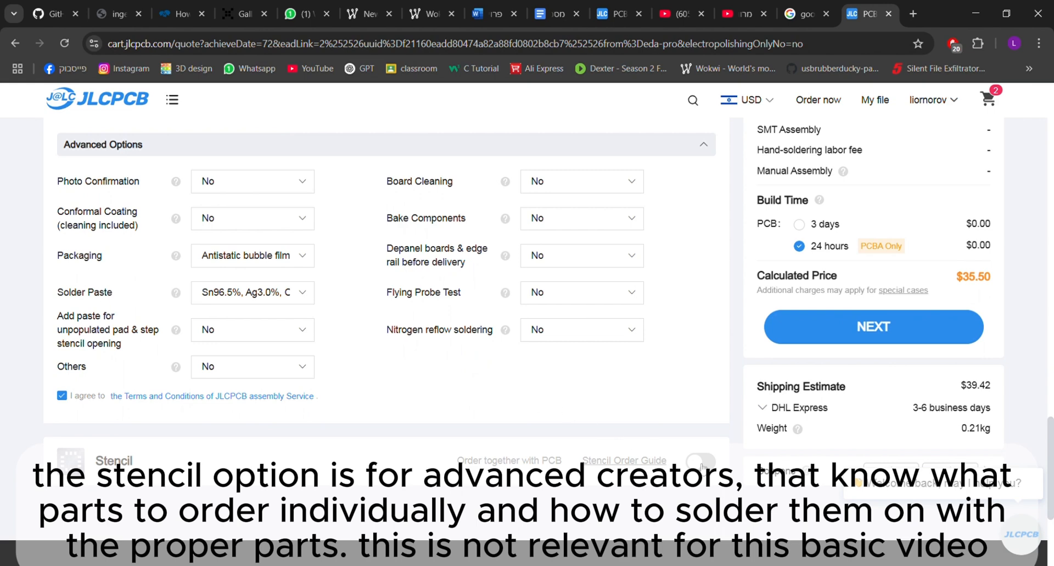
scroll(671, 285, "up", 15)
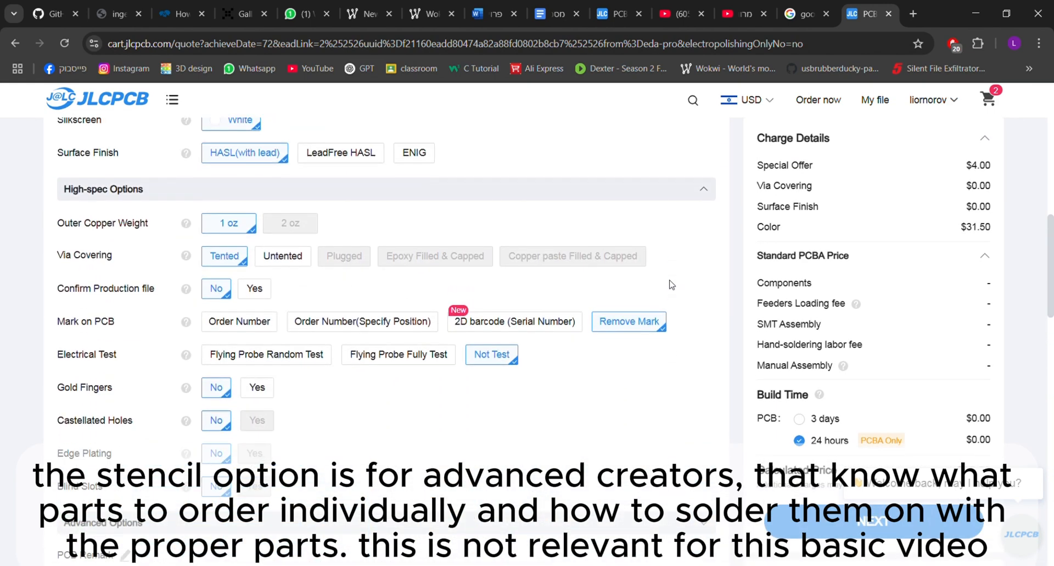
scroll(670, 285, "down", 2)
scroll(612, 346, "up", 6)
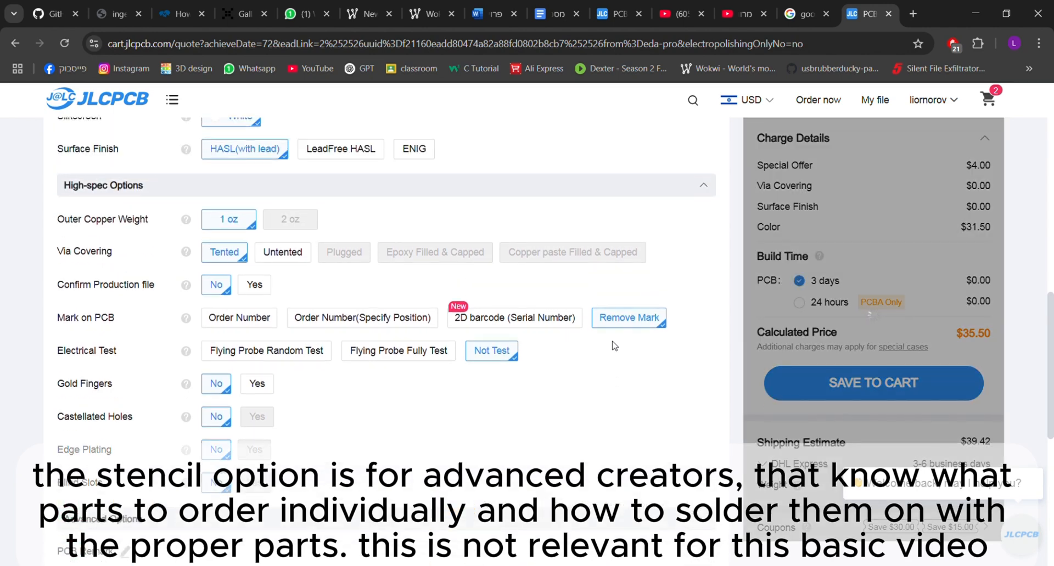
scroll(613, 345, "up", 7)
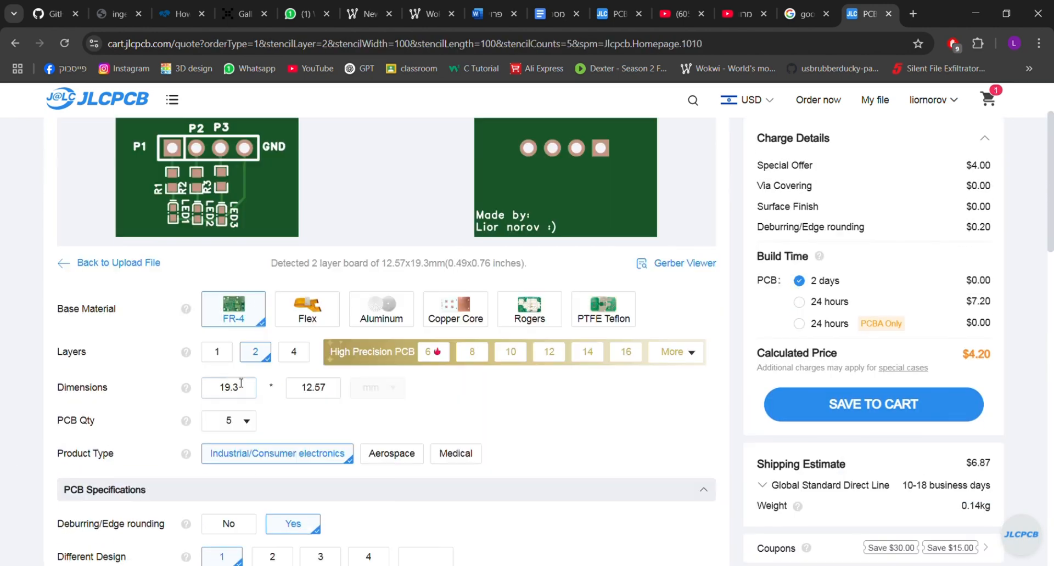
Set the board to 1 layer and choose Global Standard Direct Line as the shipping method
left_click(227, 356)
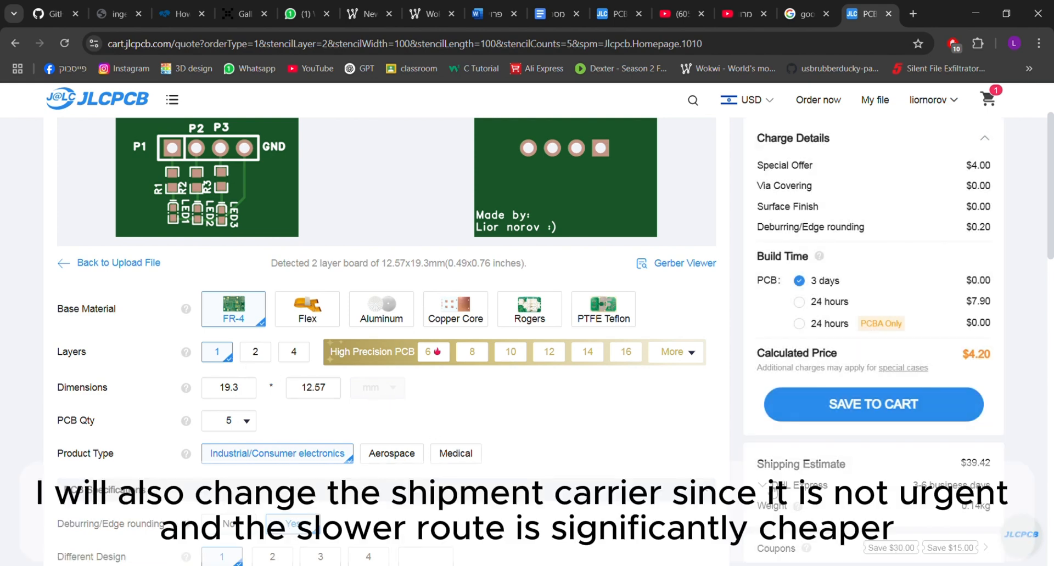
left_click(773, 489)
left_click(280, 323)
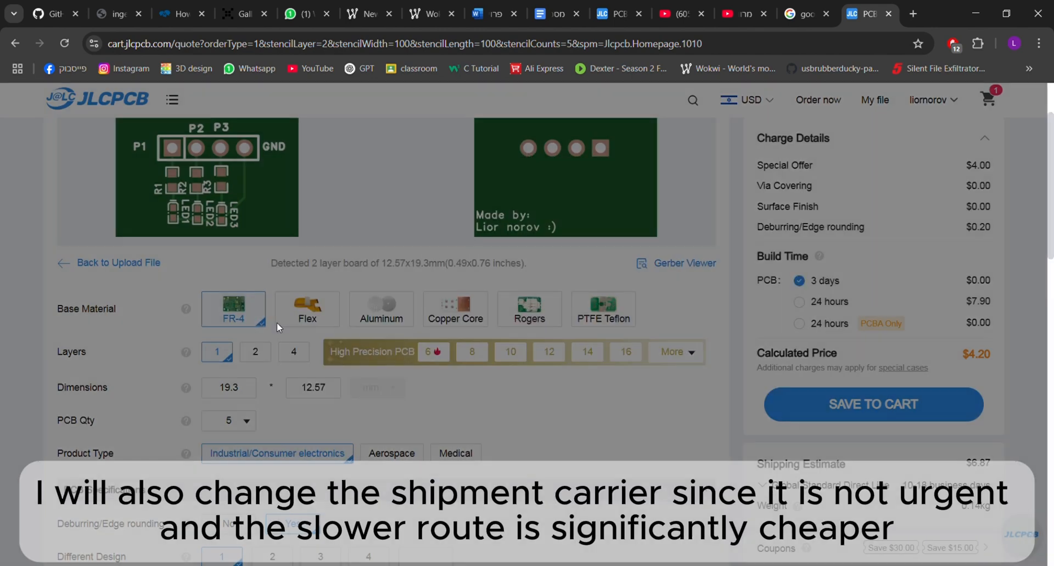
Try red and blue as the PCB color, checking the board preview, and return the color to green
scroll(325, 428, "down", 1)
scroll(324, 428, "down", 1)
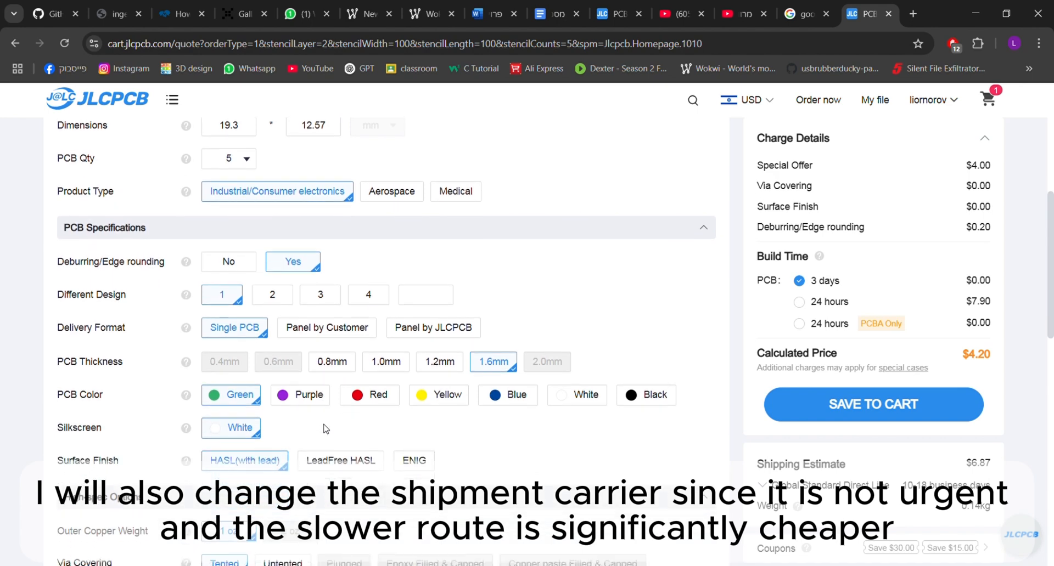
left_click(379, 397)
scroll(362, 329, "up", 8)
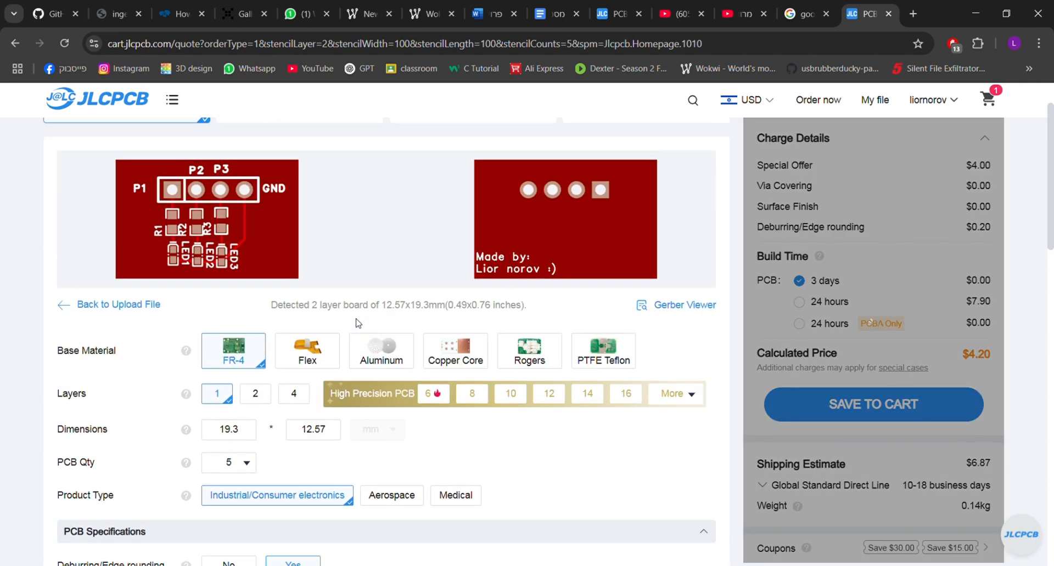
scroll(360, 324, "down", 8)
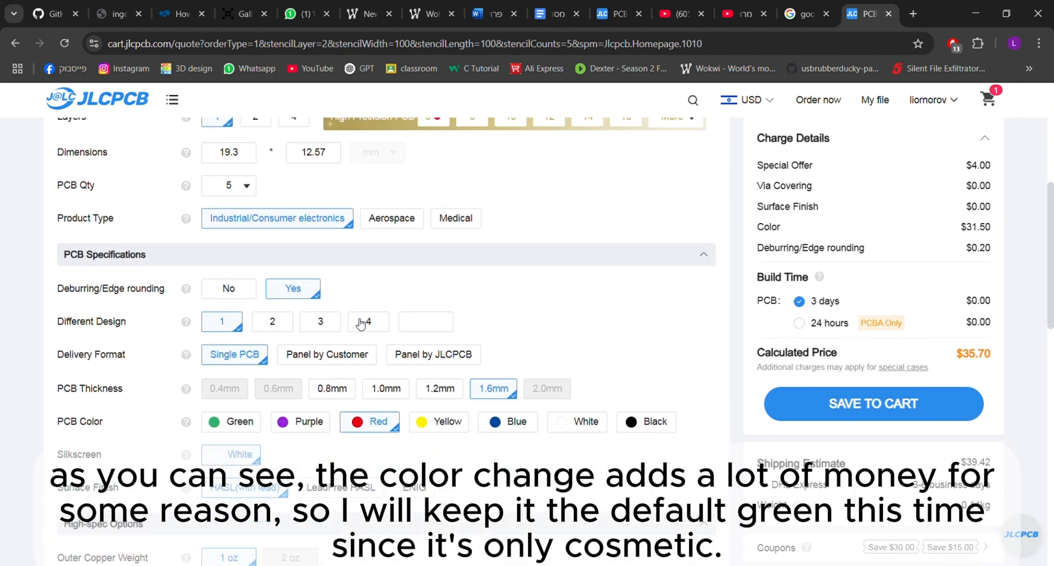
scroll(498, 382, "up", 7)
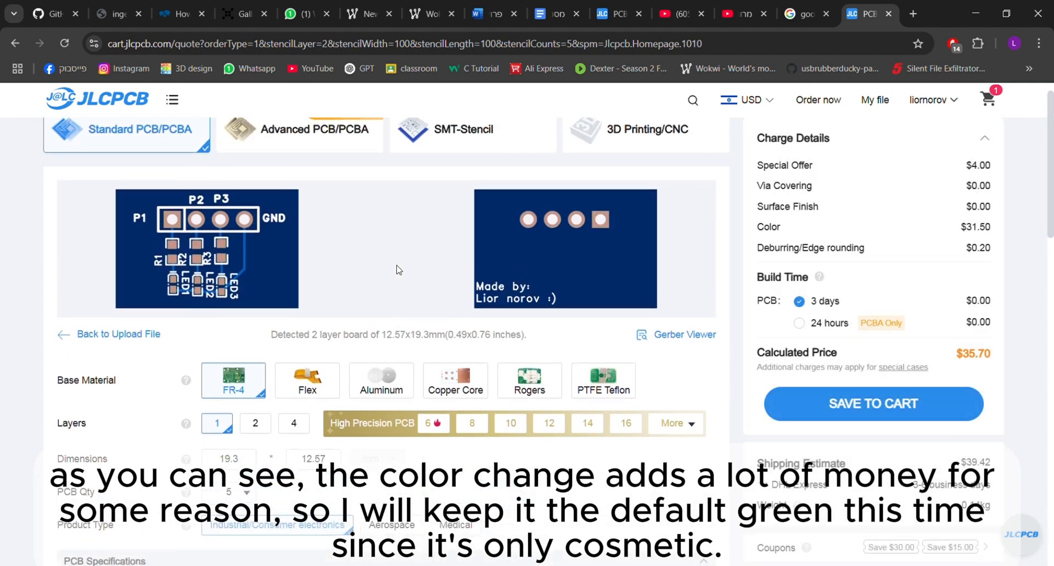
scroll(398, 270, "down", 4)
scroll(398, 270, "down", 3)
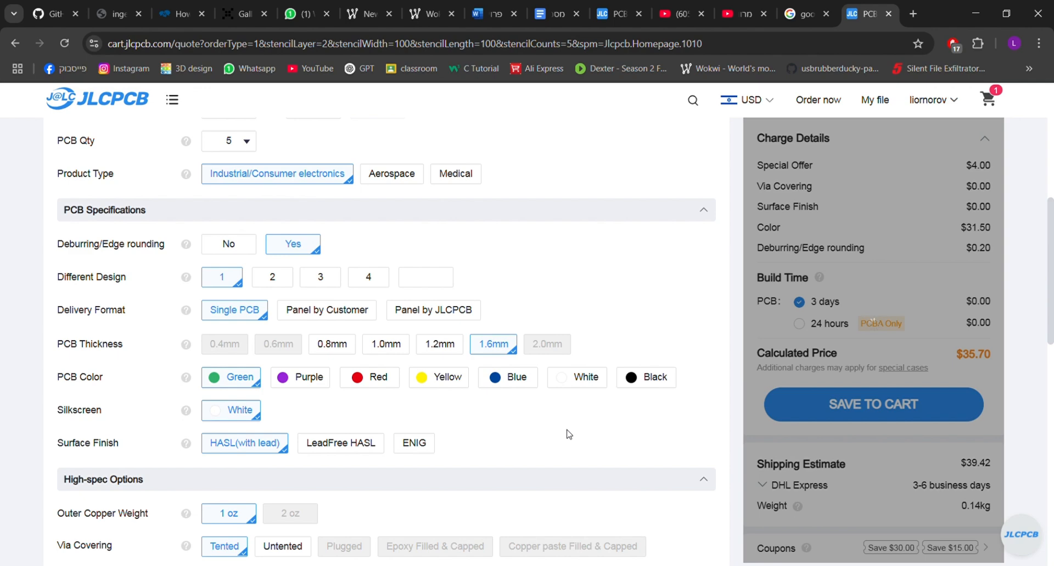
Enable PCB Assembly, review its assembly and advanced options, and disable it again
scroll(569, 434, "down", 10)
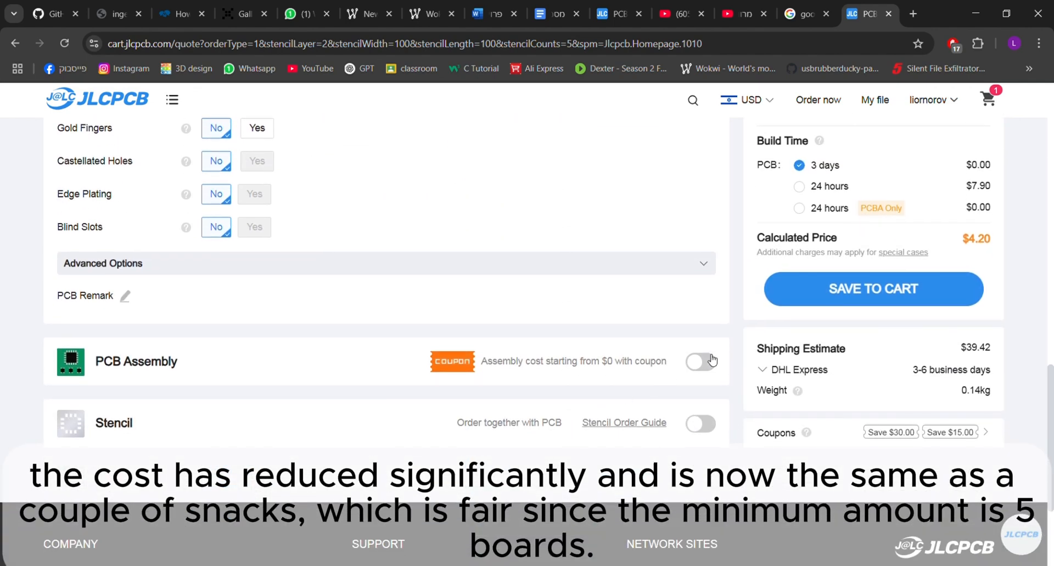
left_click(699, 362)
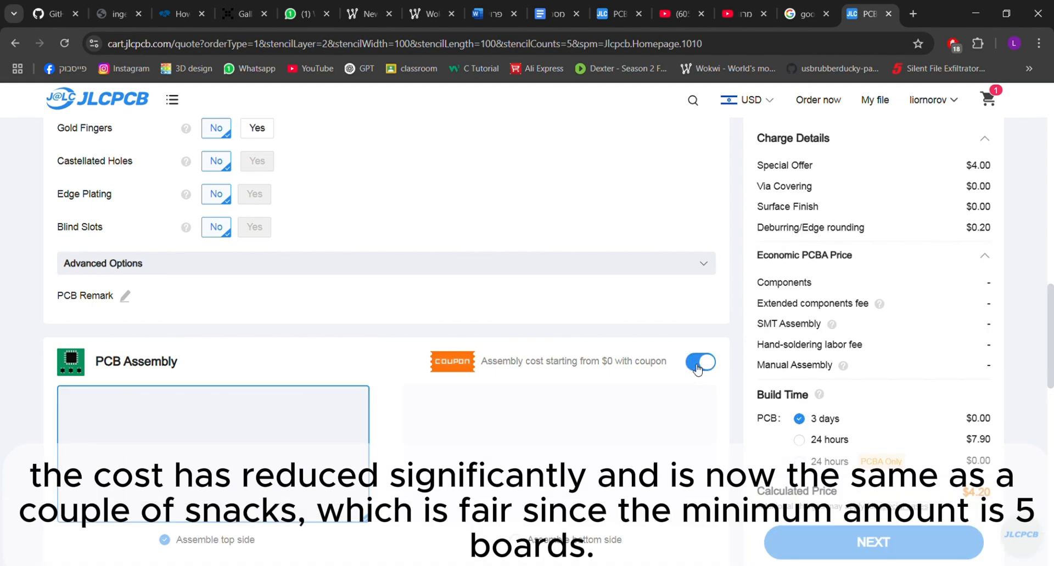
scroll(487, 394, "down", 3)
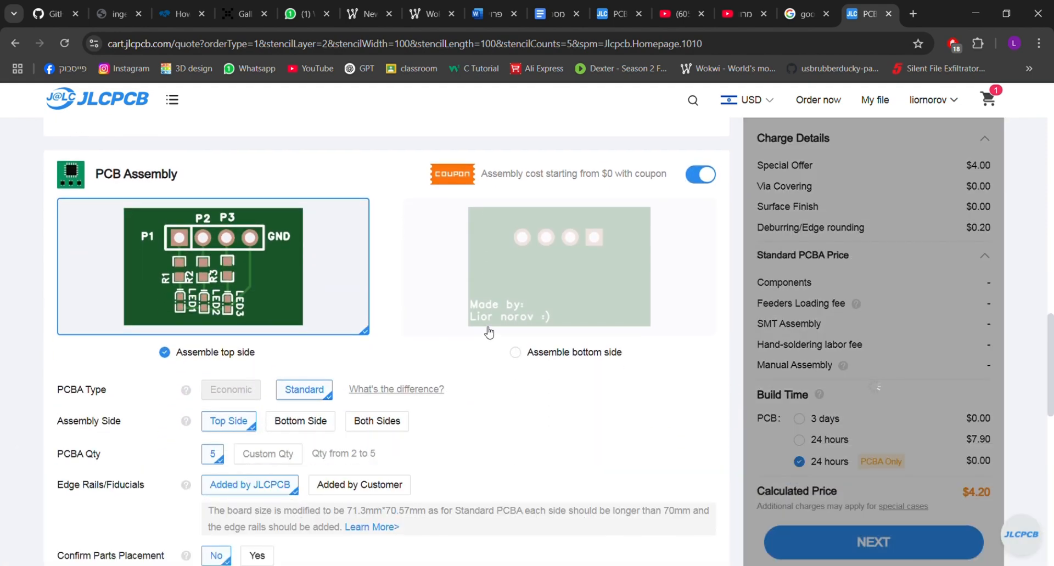
scroll(492, 431, "down", 10)
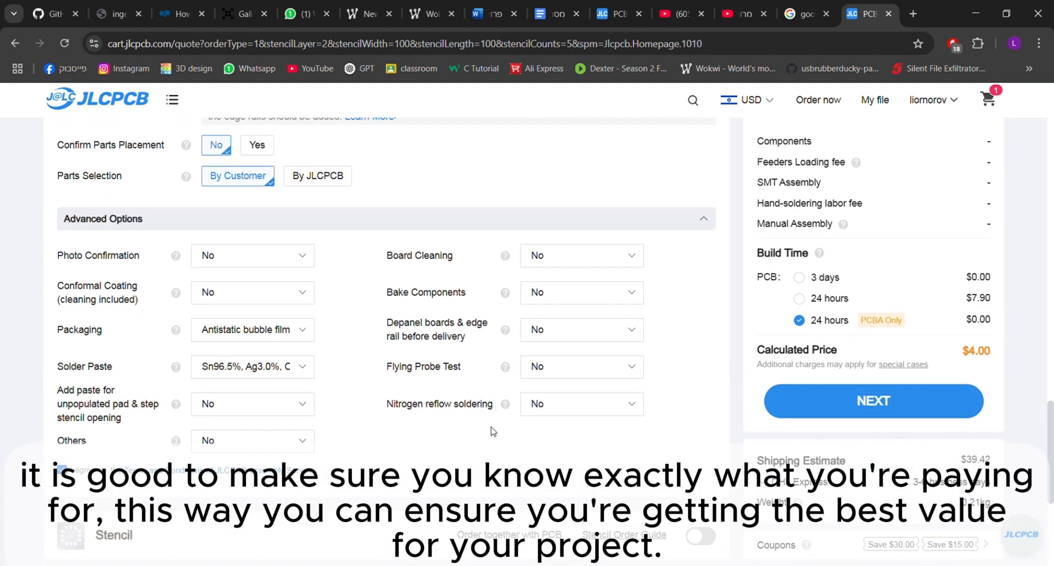
scroll(492, 432, "up", 10)
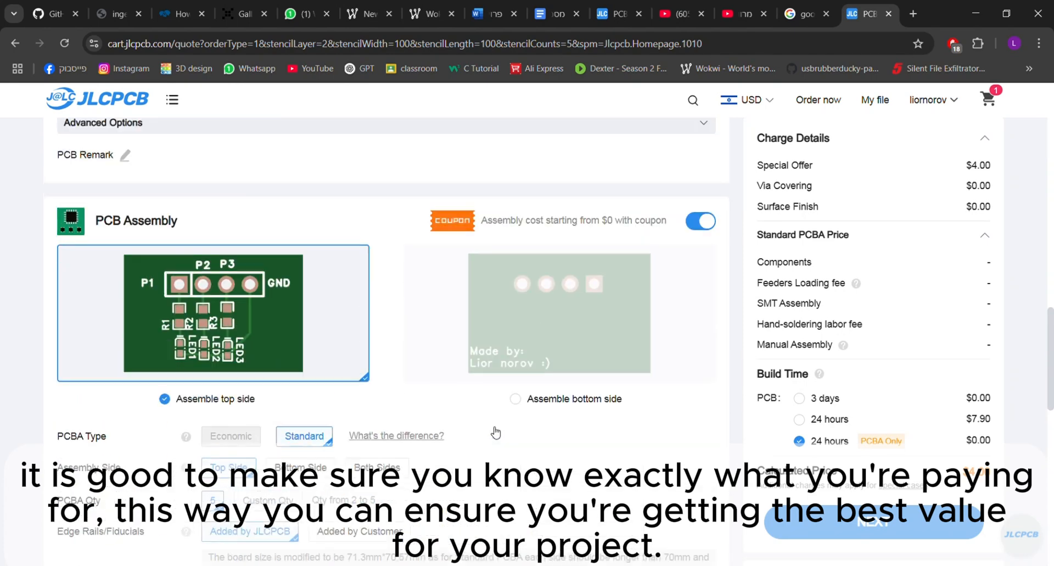
left_click(705, 254)
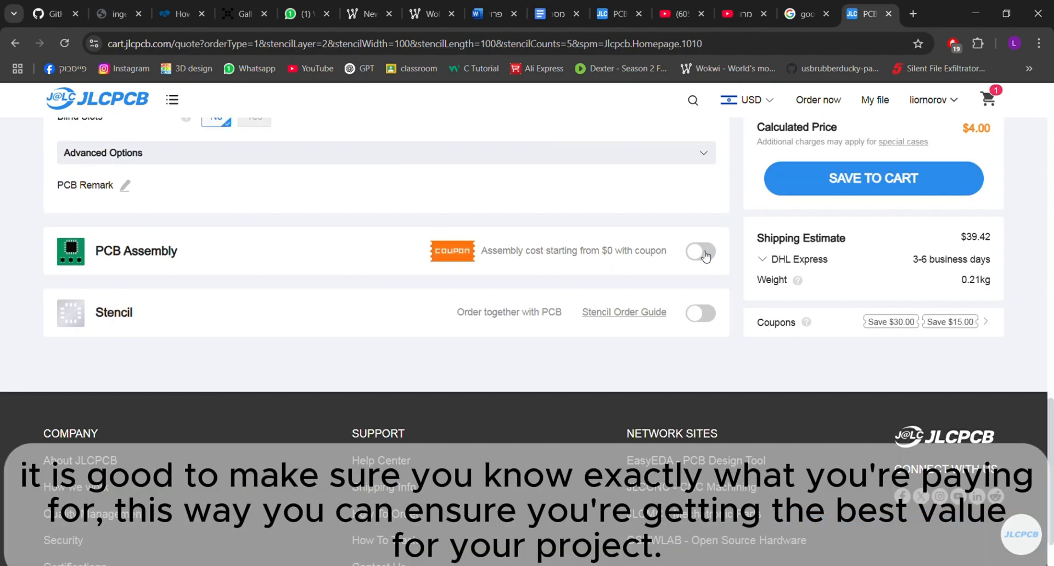
Choose Global Standard Direct Line shipping for Israel and save the configured board to the cart
left_click(779, 259)
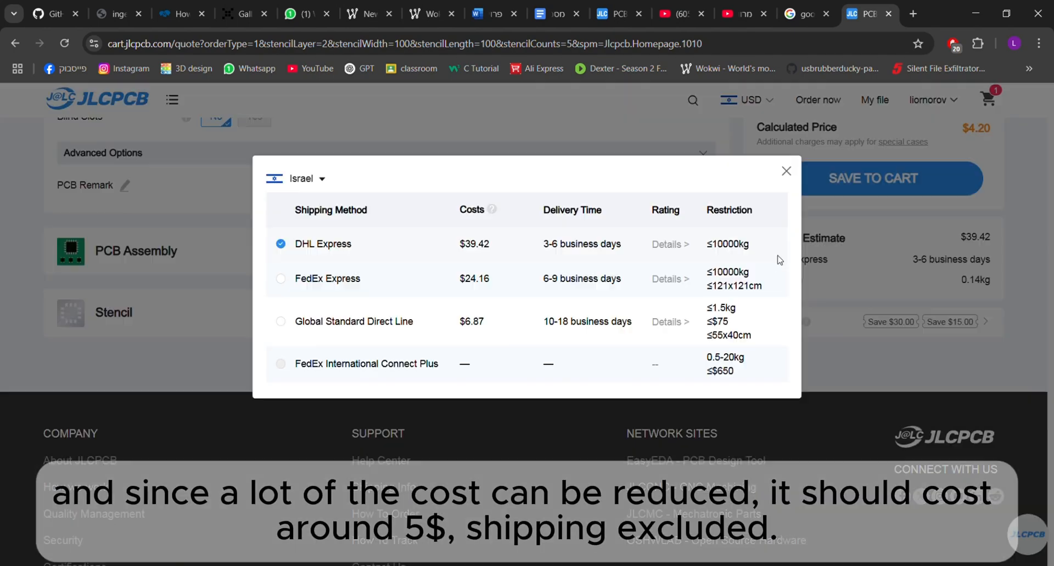
left_click(280, 322)
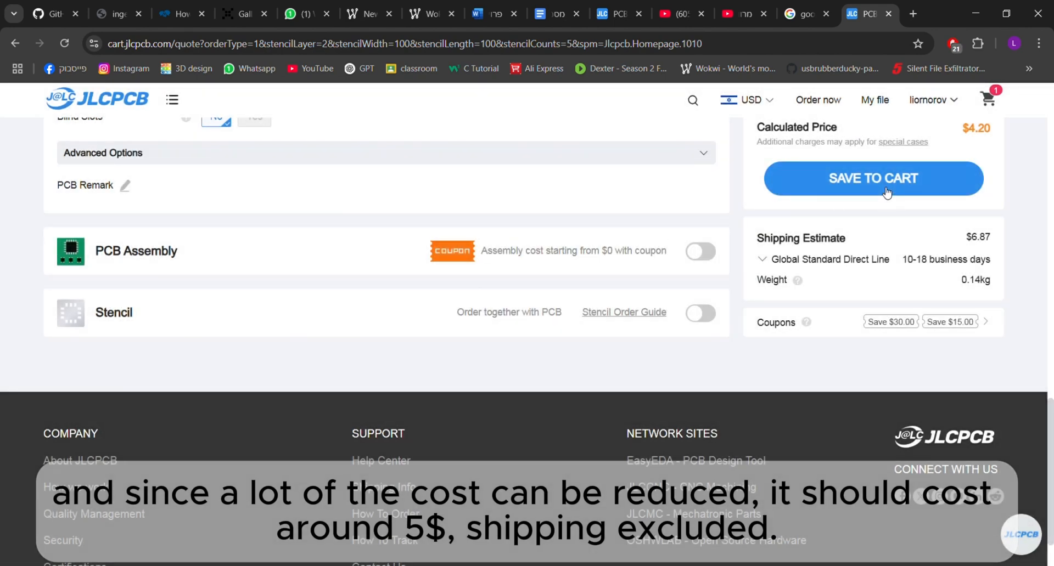
left_click(886, 190)
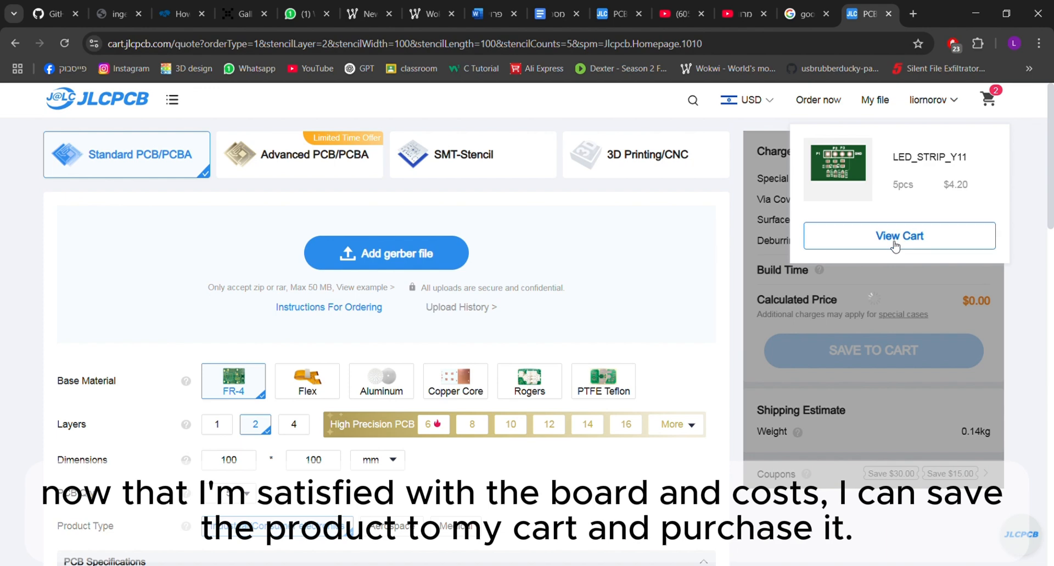
Open the shopping cart, select only the LED_STRIP board, and proceed to secure checkout
left_click(894, 241)
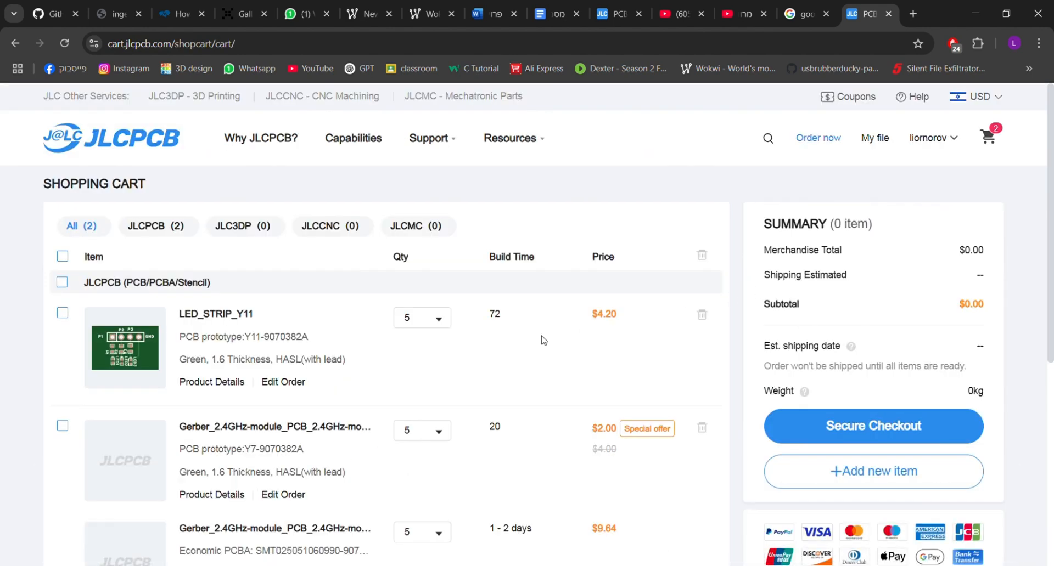
left_click(63, 314)
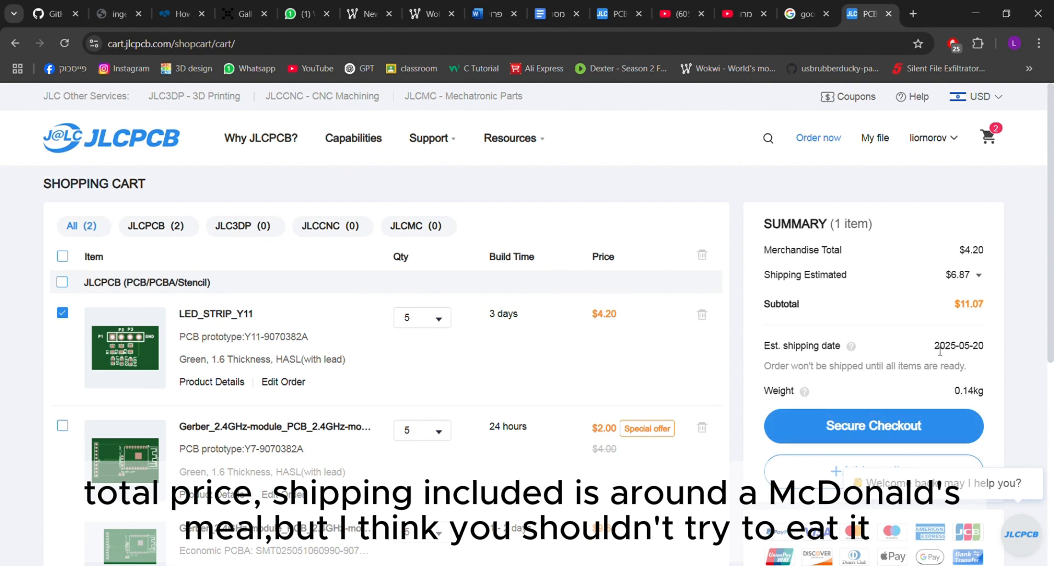
left_click(878, 433)
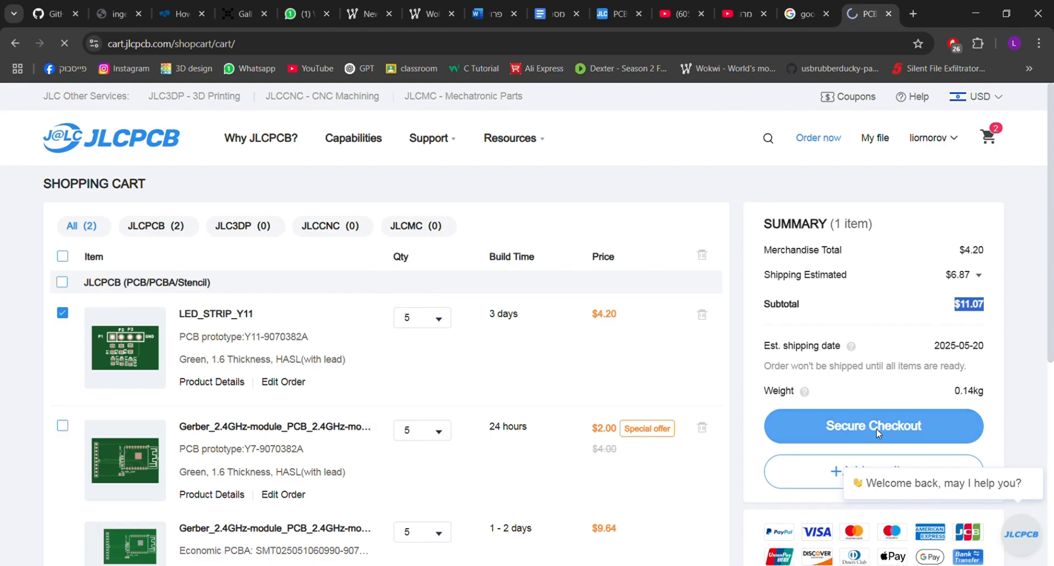